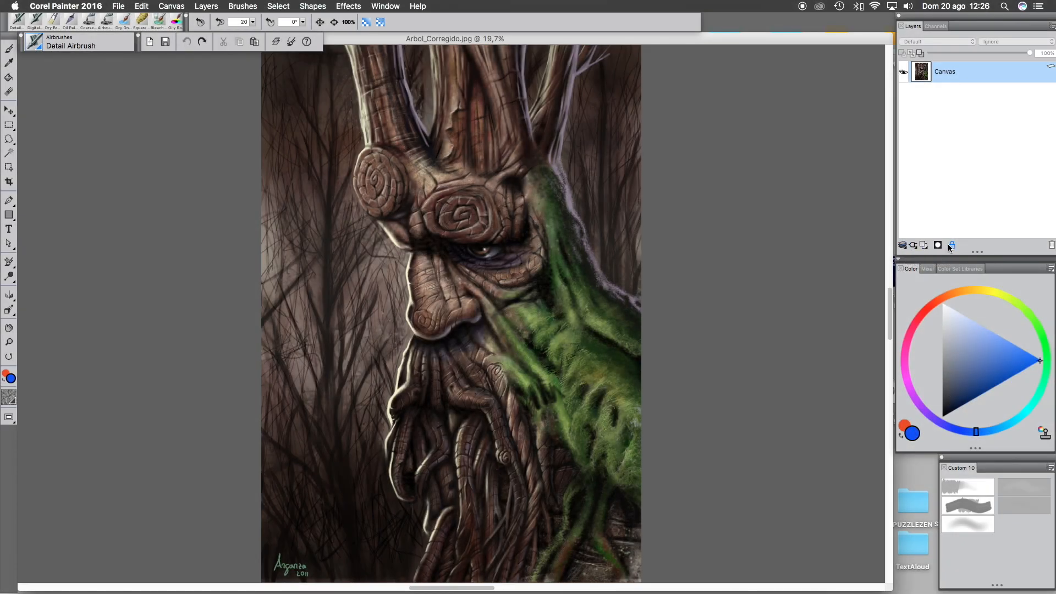
- Hide the Canvas layer and show it again
{"action": "left_click", "coordinate": [904, 73]}
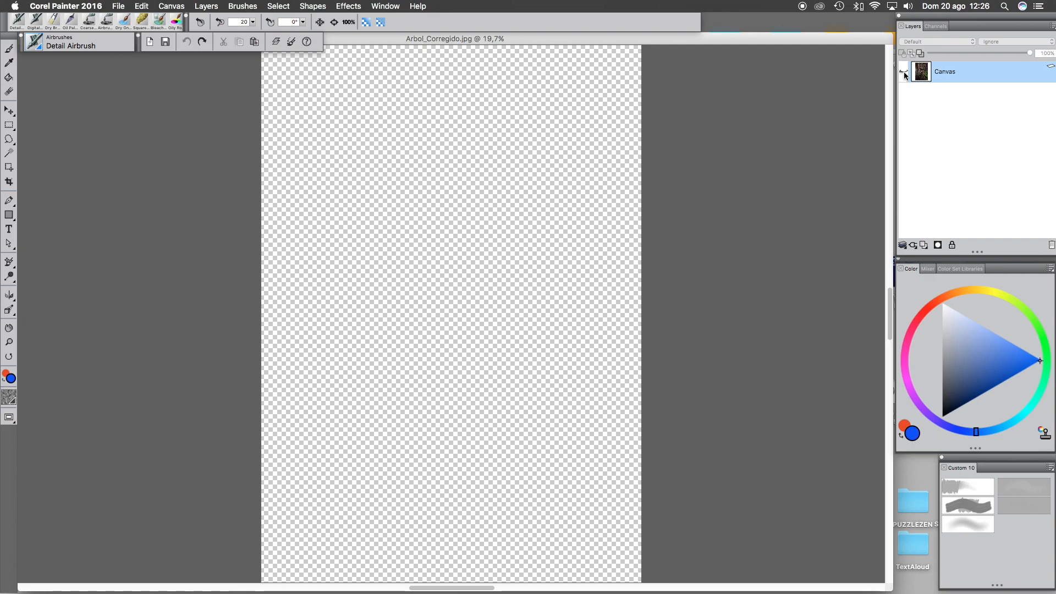
{"action": "left_click", "coordinate": [905, 73]}
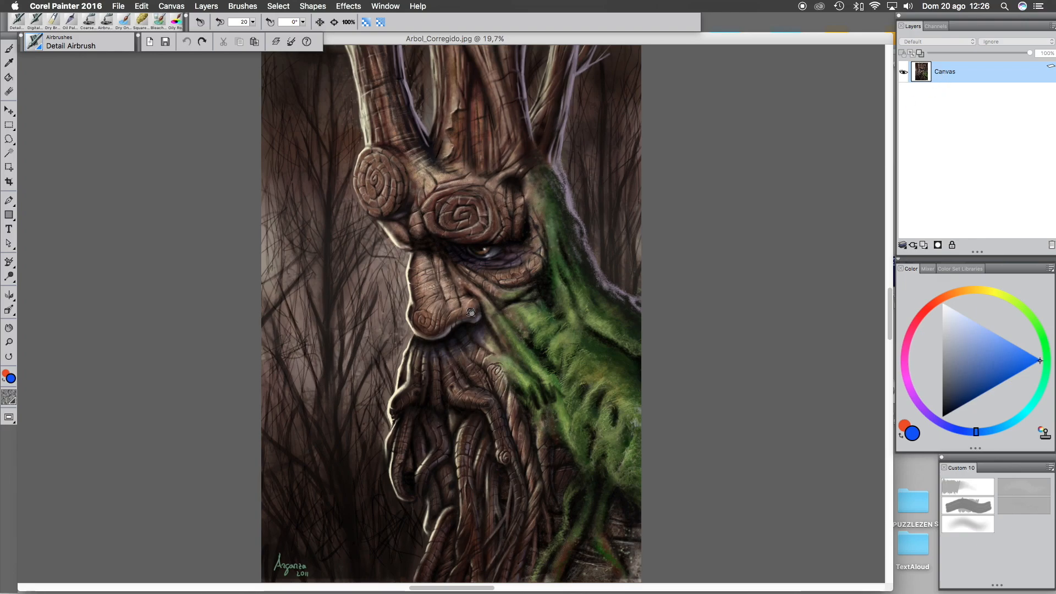
- Pick the brush tool and add a new empty layer above the Canvas
{"action": "left_click", "coordinate": [10, 49]}
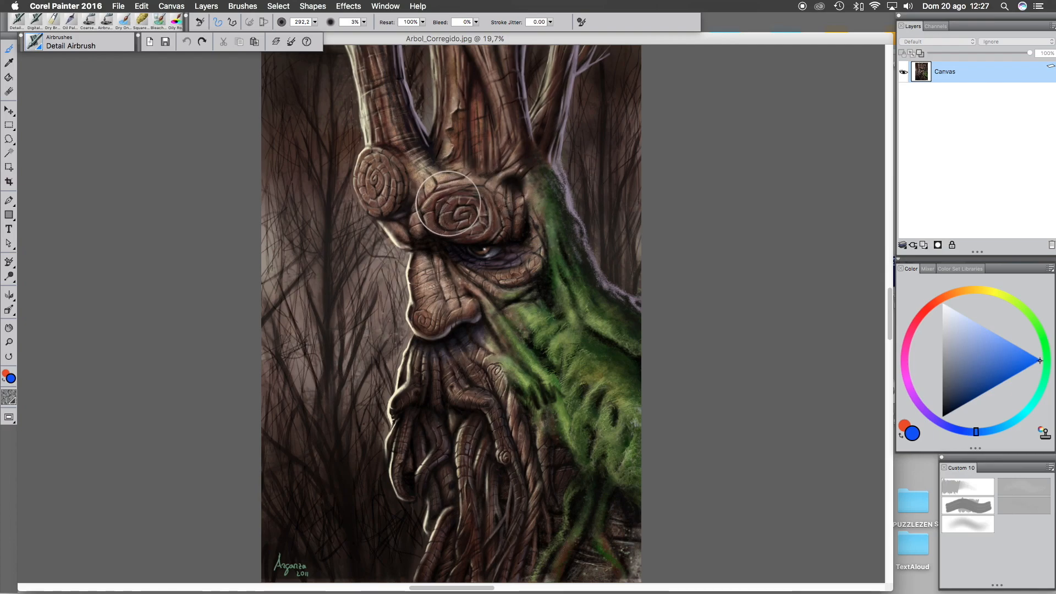
{"action": "left_click", "coordinate": [925, 245]}
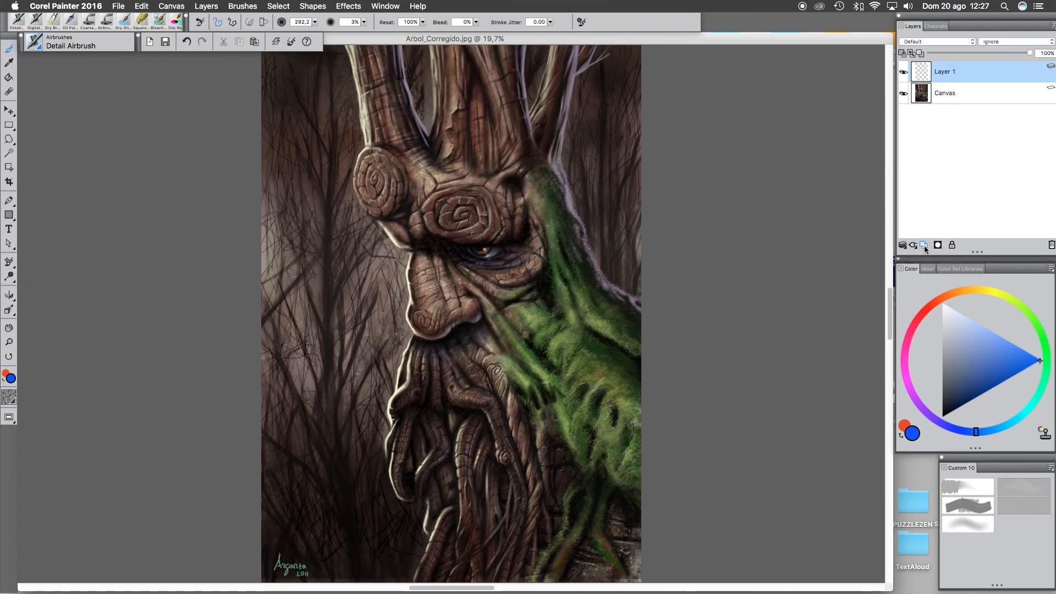
- Lock the new layer and attempt a brush stroke on it, dismissing the alert
{"action": "left_click", "coordinate": [952, 245]}
{"action": "left_click", "coordinate": [433, 221]}
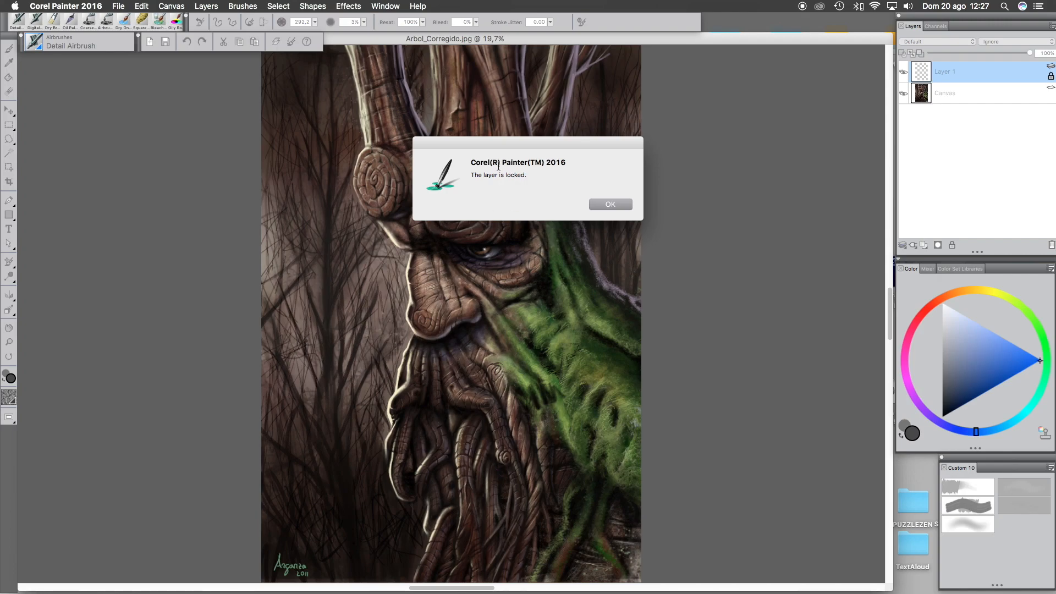
{"action": "left_click", "coordinate": [624, 206]}
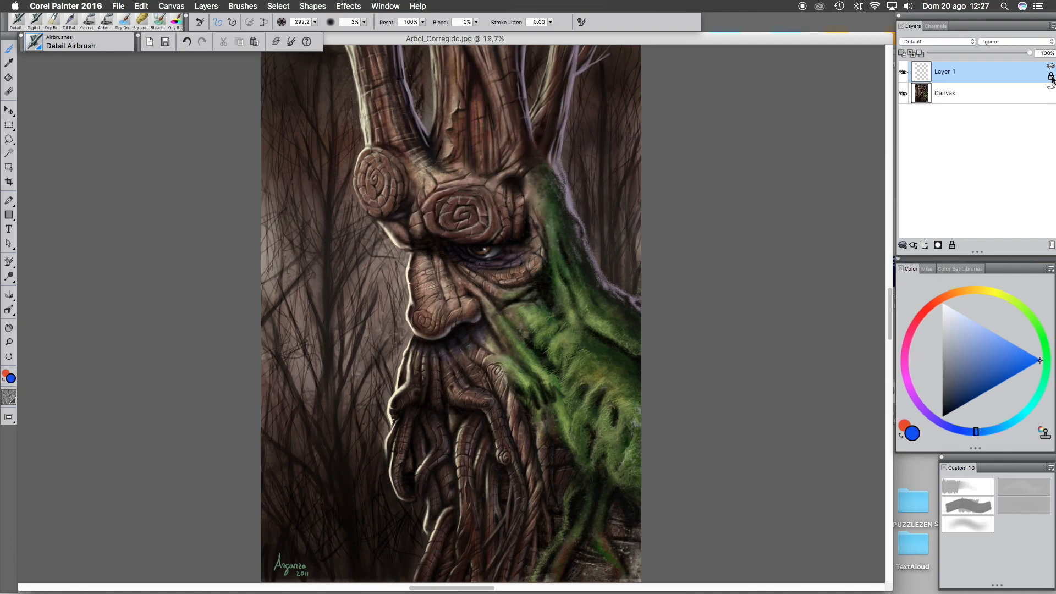
- Unlock Layer 1
{"action": "left_click", "coordinate": [1051, 77]}
{"action": "left_click", "coordinate": [1052, 67]}
{"action": "left_click", "coordinate": [1052, 68]}
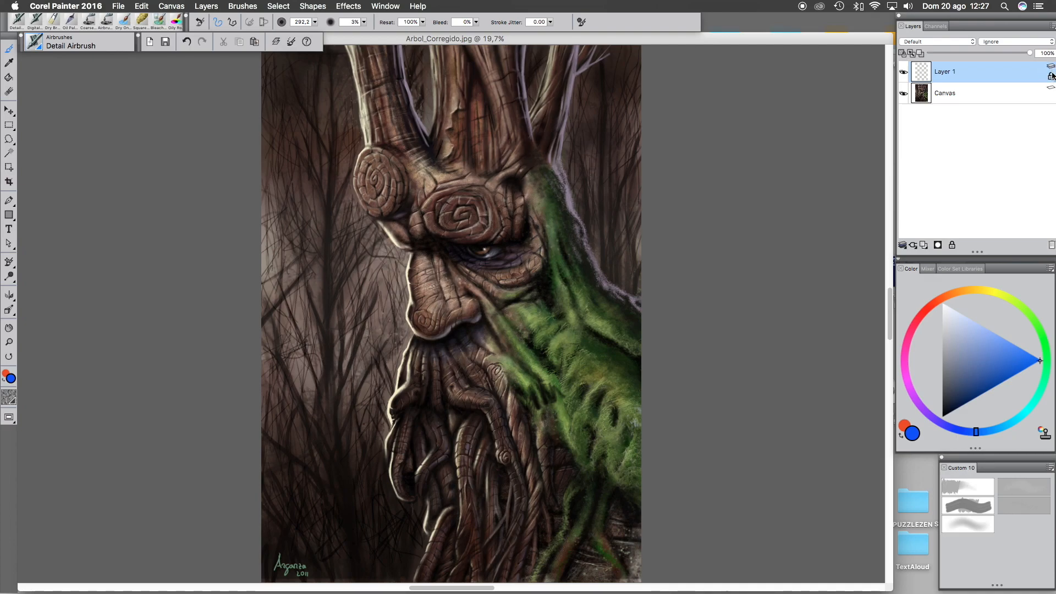
- Delete Layer 1 and create a fresh empty layer in its place
{"action": "left_click", "coordinate": [1052, 246]}
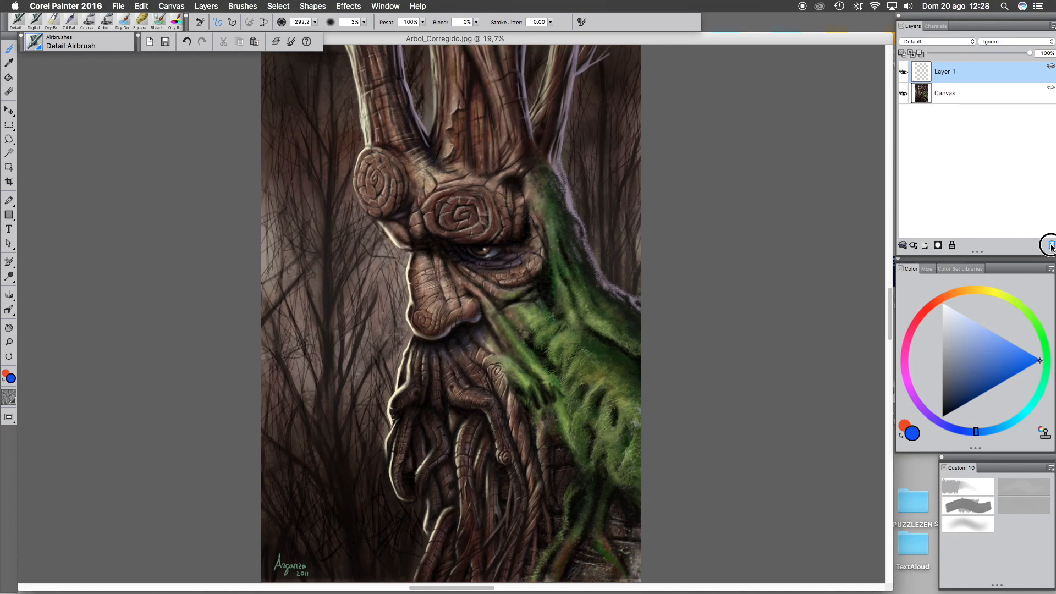
{"action": "left_click", "coordinate": [924, 246]}
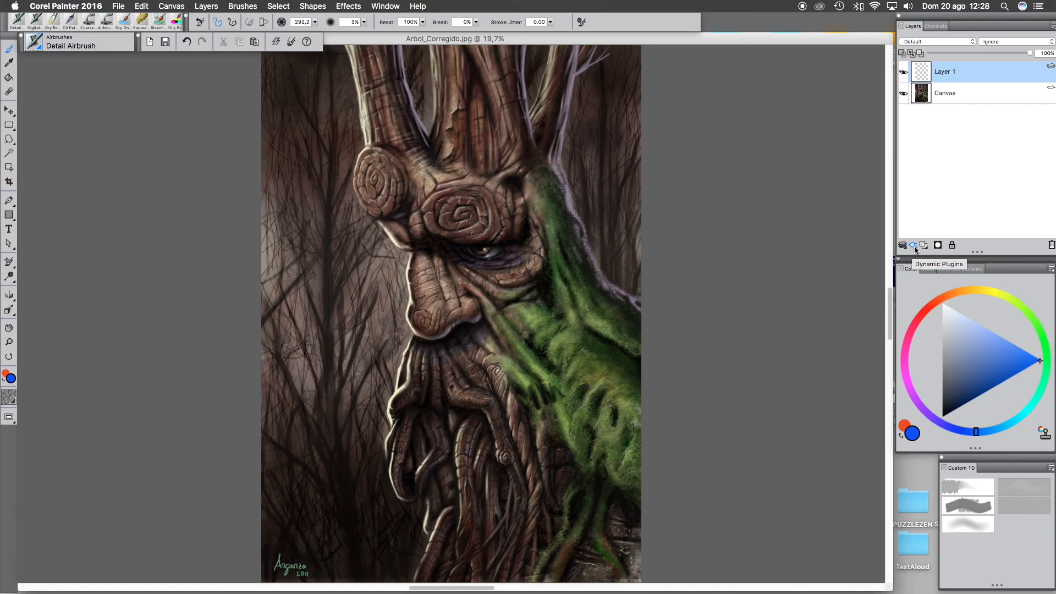
{"action": "left_click", "coordinate": [915, 247]}
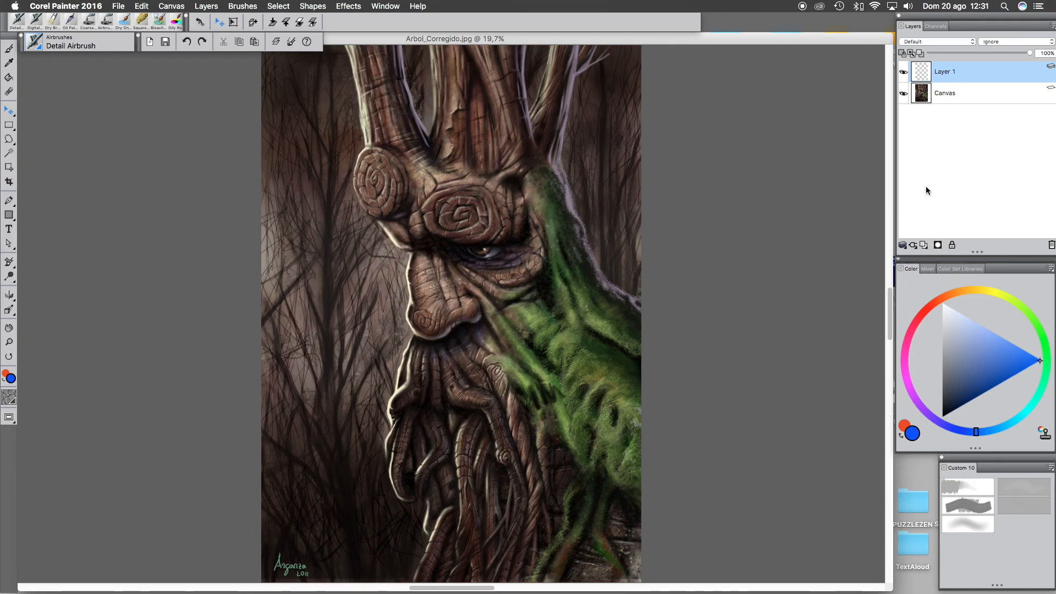
{"action": "left_click", "coordinate": [904, 247]}
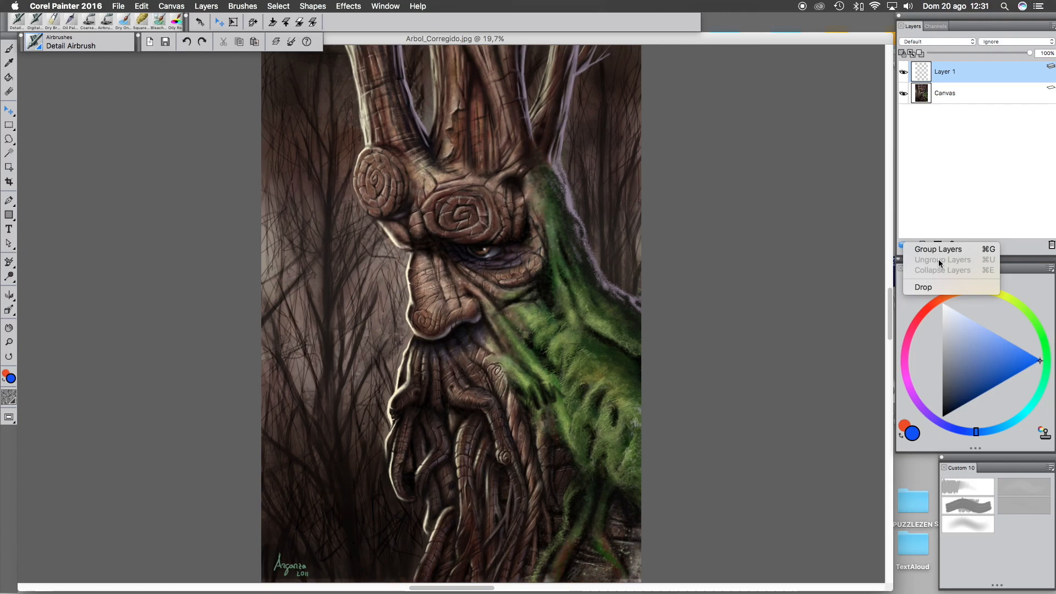
{"action": "left_click", "coordinate": [942, 214]}
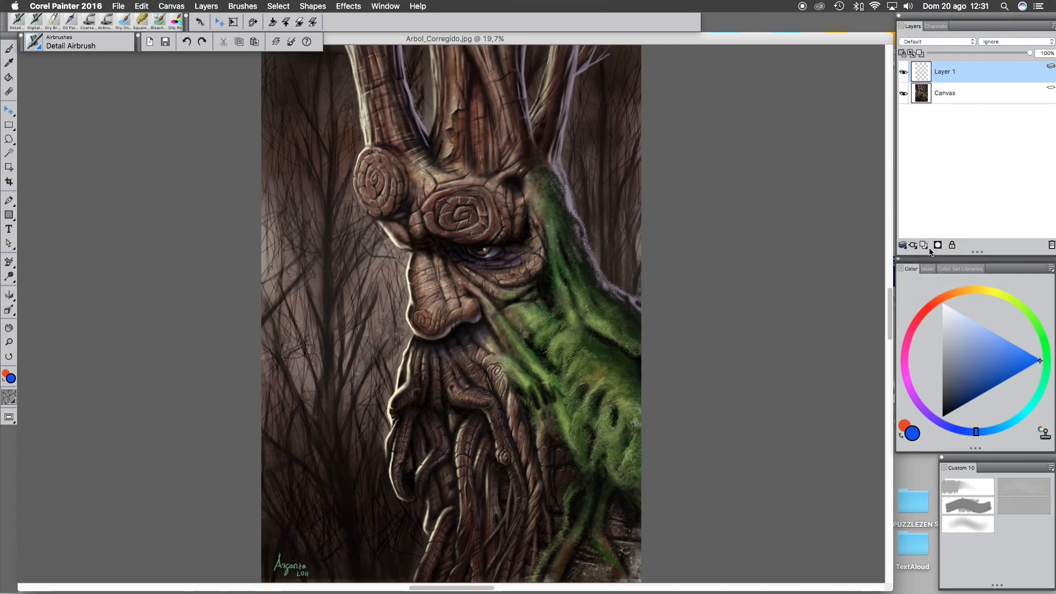
- Create a second layer, select it together with Layer 1, and group the two layers
{"action": "left_click", "coordinate": [924, 245]}
{"action": "left_click", "coordinate": [935, 92], "text": "shift"}
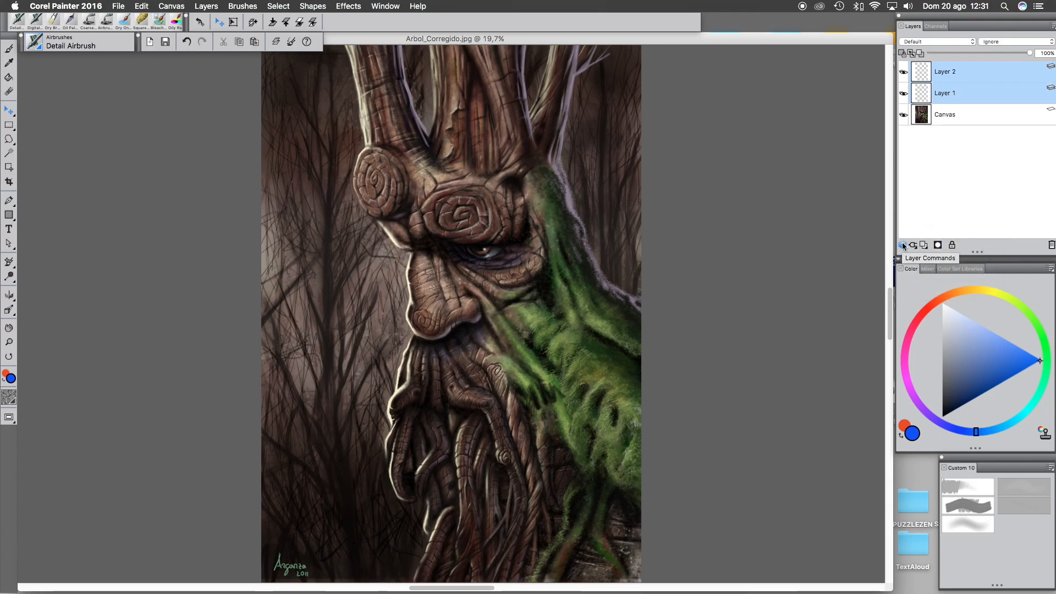
{"action": "left_click", "coordinate": [903, 245]}
{"action": "left_click", "coordinate": [924, 249]}
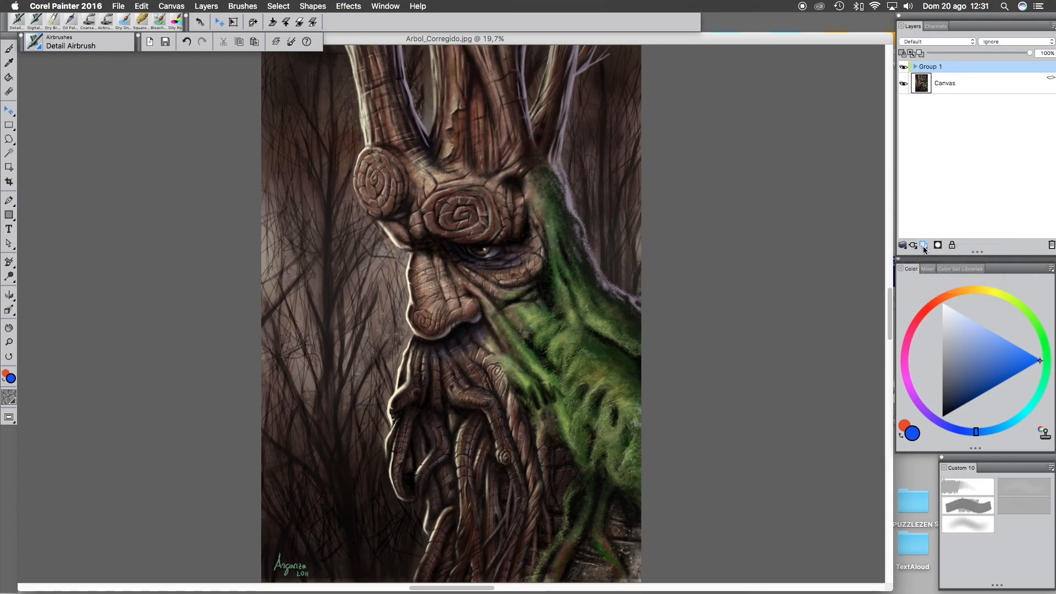
- Try collapsing Group 1's layers and expand the group to show its contents
{"action": "left_click", "coordinate": [903, 245]}
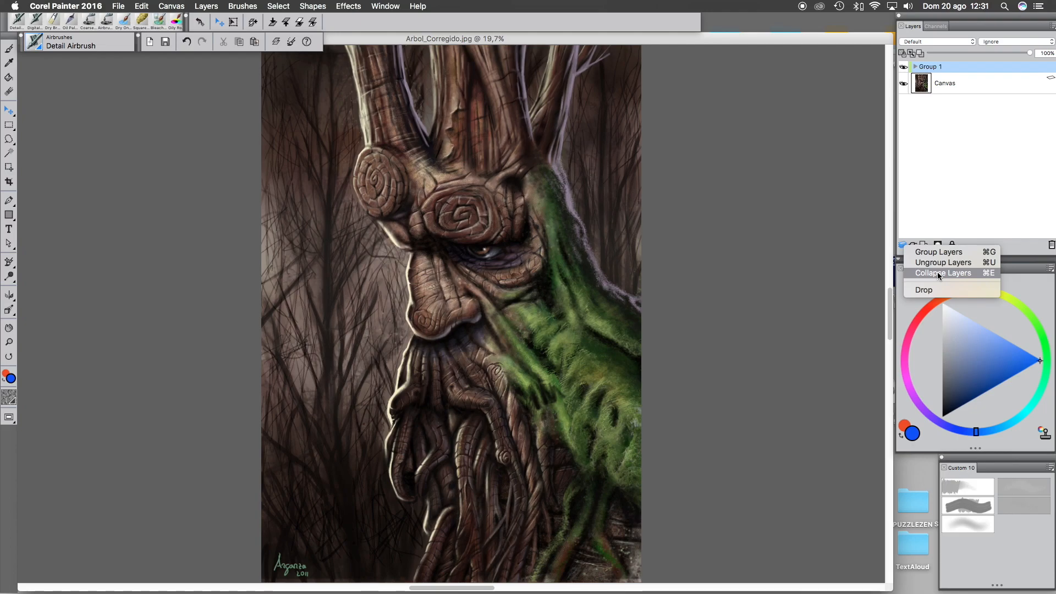
{"action": "left_click", "coordinate": [937, 272]}
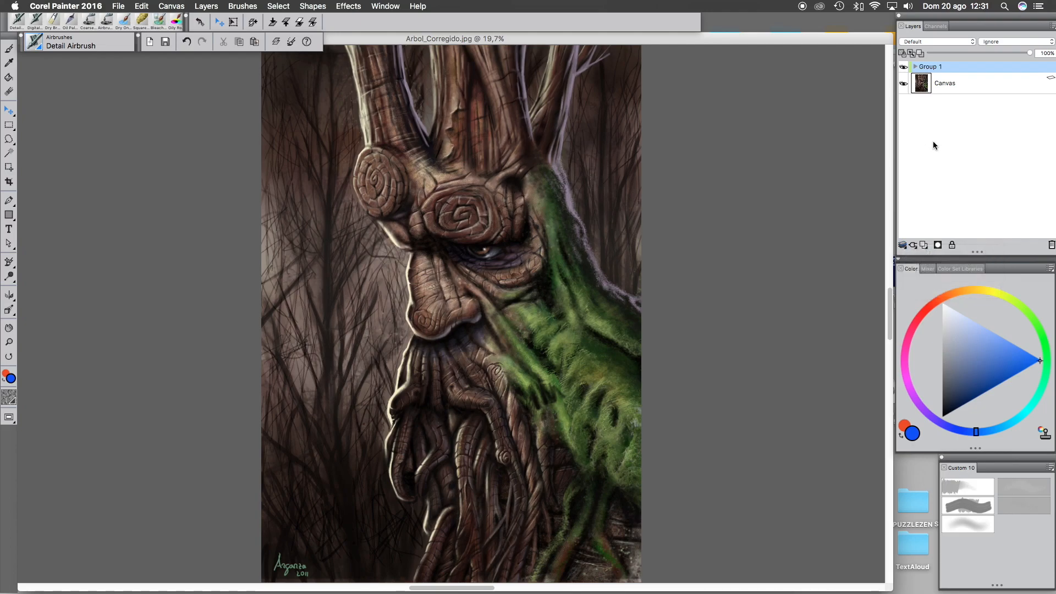
{"action": "left_click", "coordinate": [916, 67]}
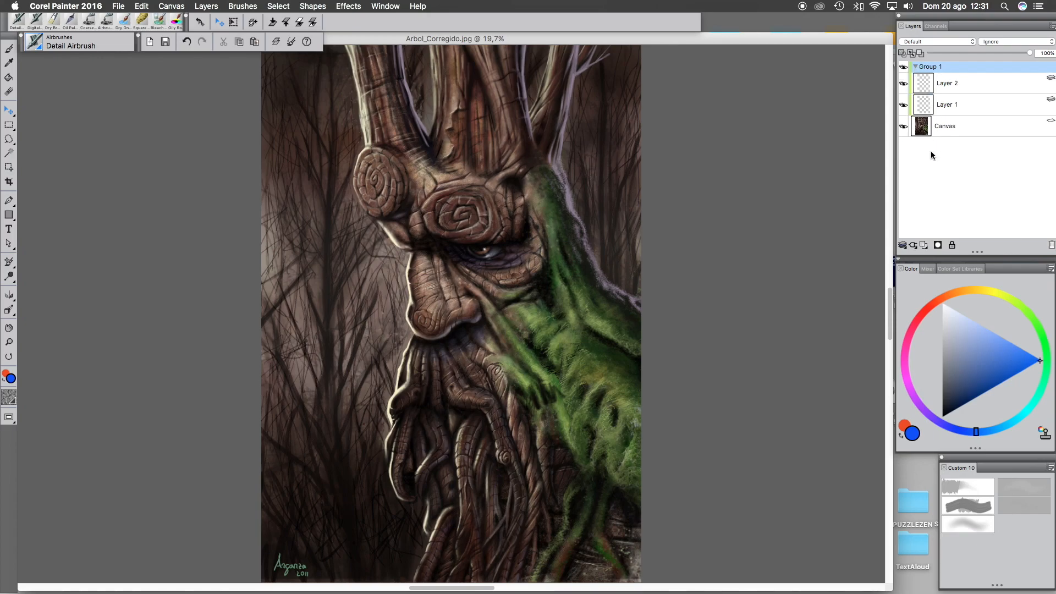
- Select Layer 2 inside Group 1
{"action": "left_click", "coordinate": [903, 246]}
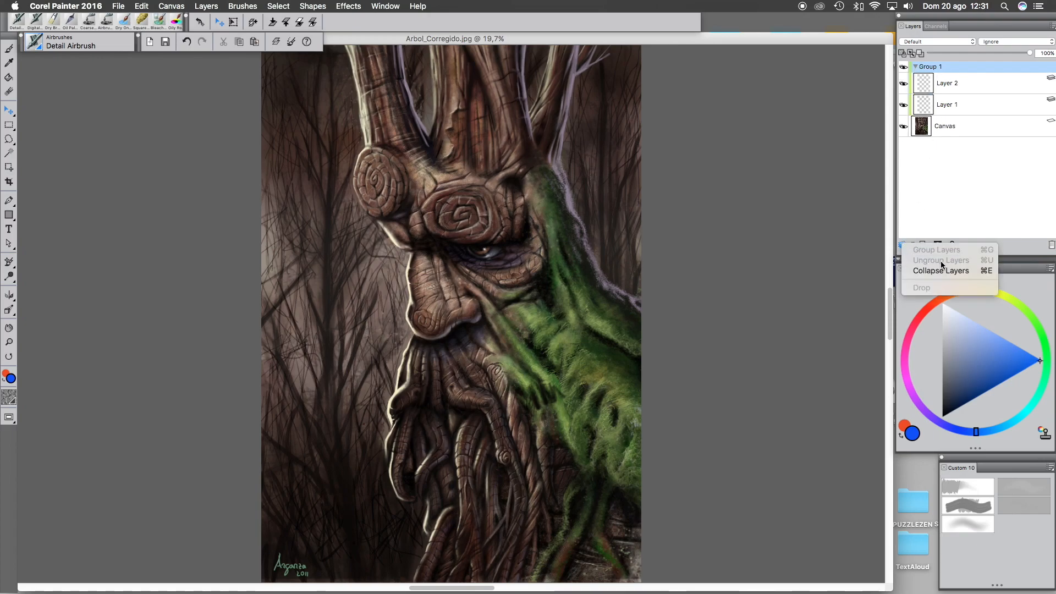
{"action": "left_click", "coordinate": [942, 84]}
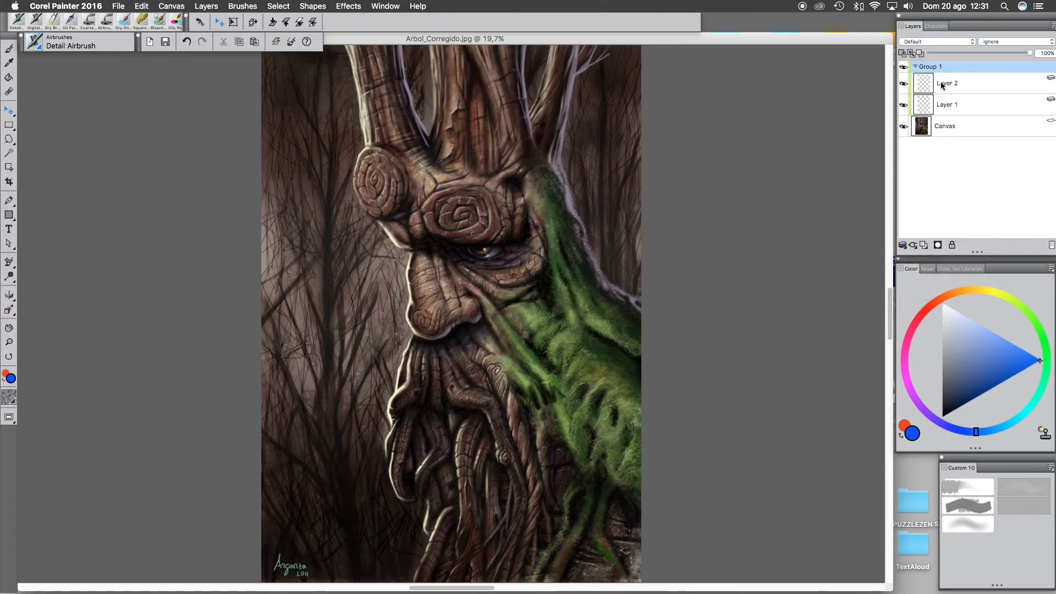
{"action": "left_click", "coordinate": [942, 84]}
{"action": "left_click", "coordinate": [901, 247]}
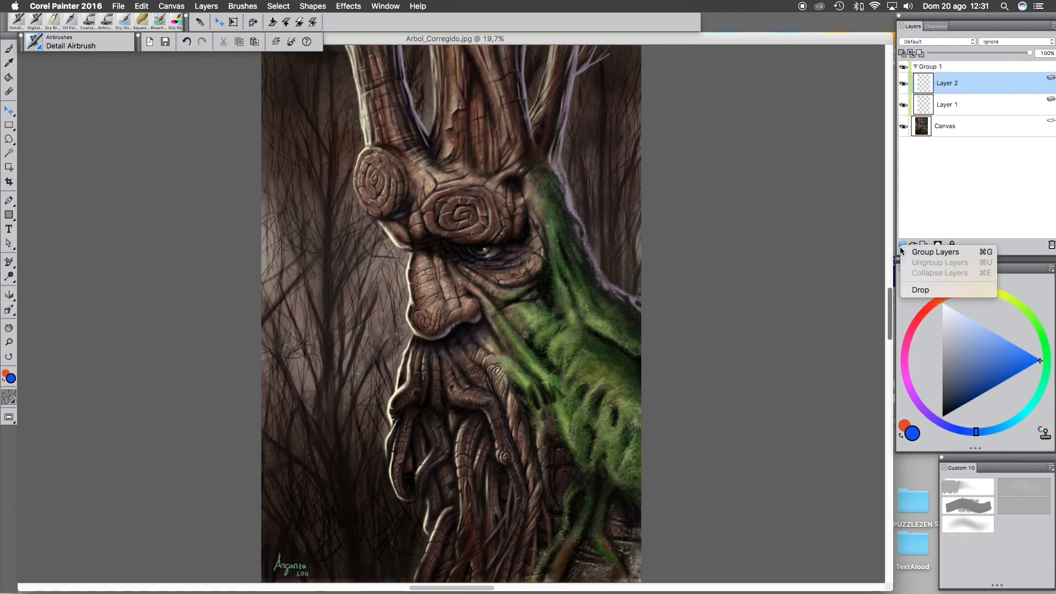
{"action": "left_click", "coordinate": [950, 162]}
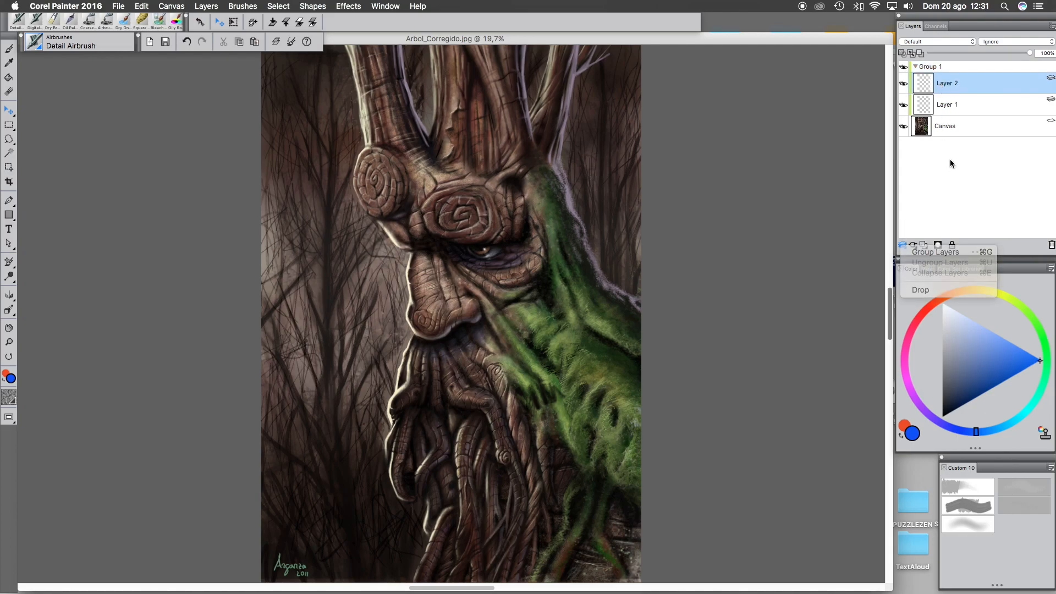
- Fold Group 1 and ungroup its layers
{"action": "left_click", "coordinate": [916, 67]}
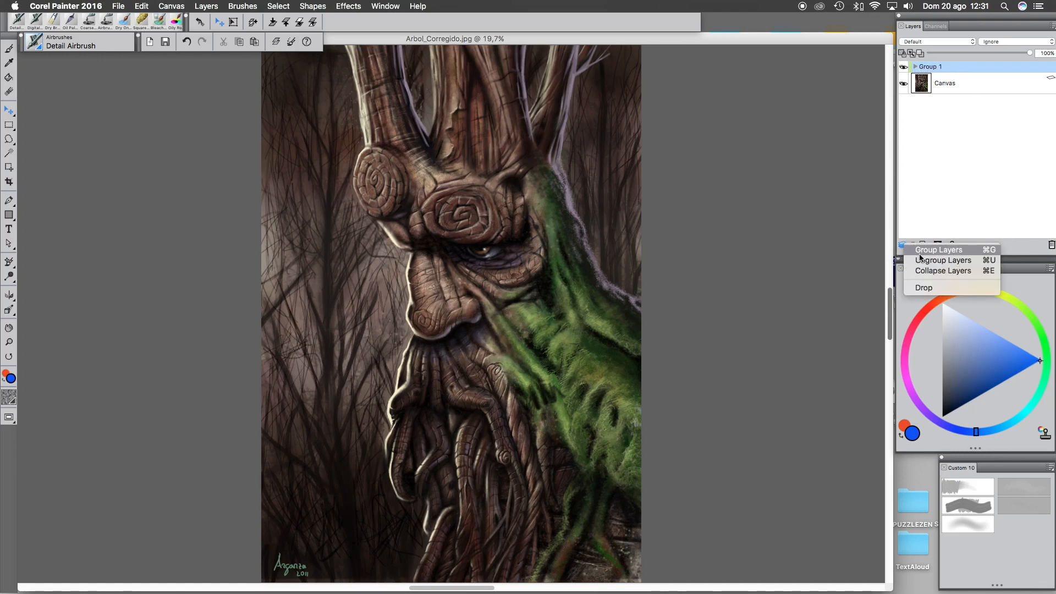
{"action": "left_click", "coordinate": [923, 259]}
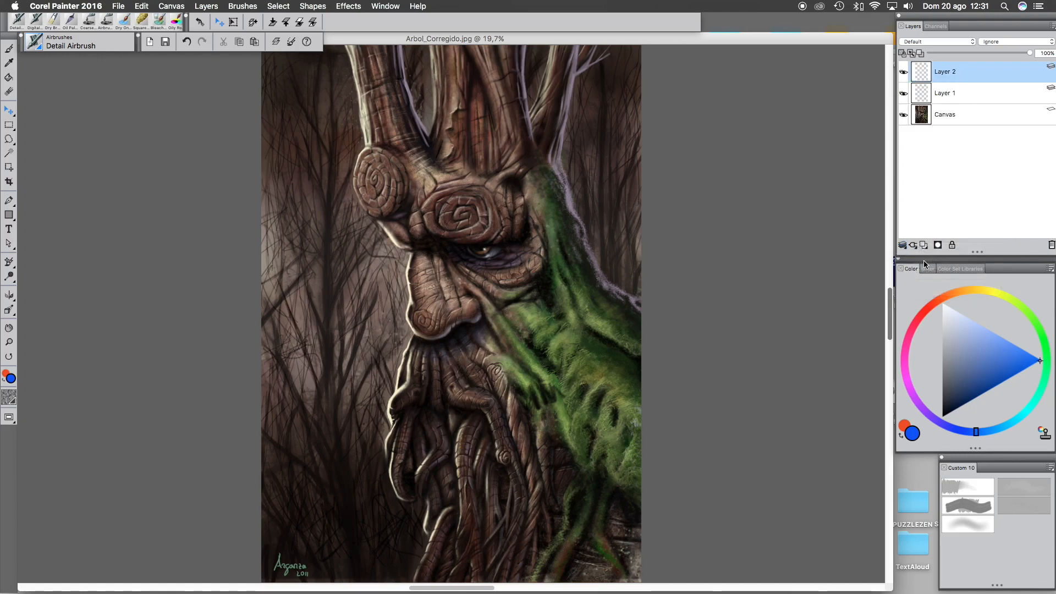
- Delete Layer 2 and try the Drop command on Layer 1
{"action": "left_click", "coordinate": [1052, 246]}
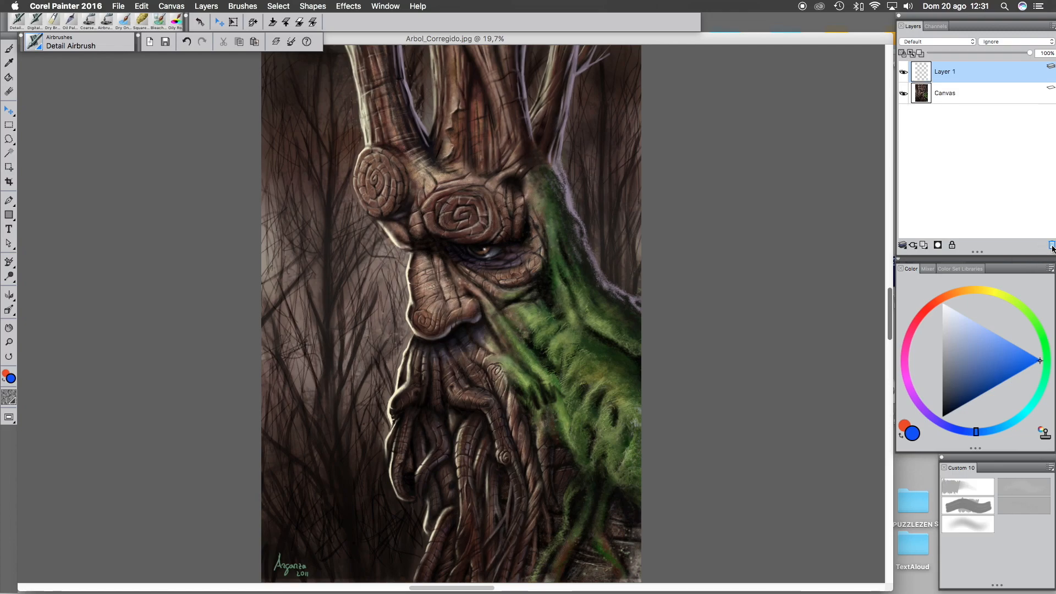
{"action": "left_click", "coordinate": [903, 246]}
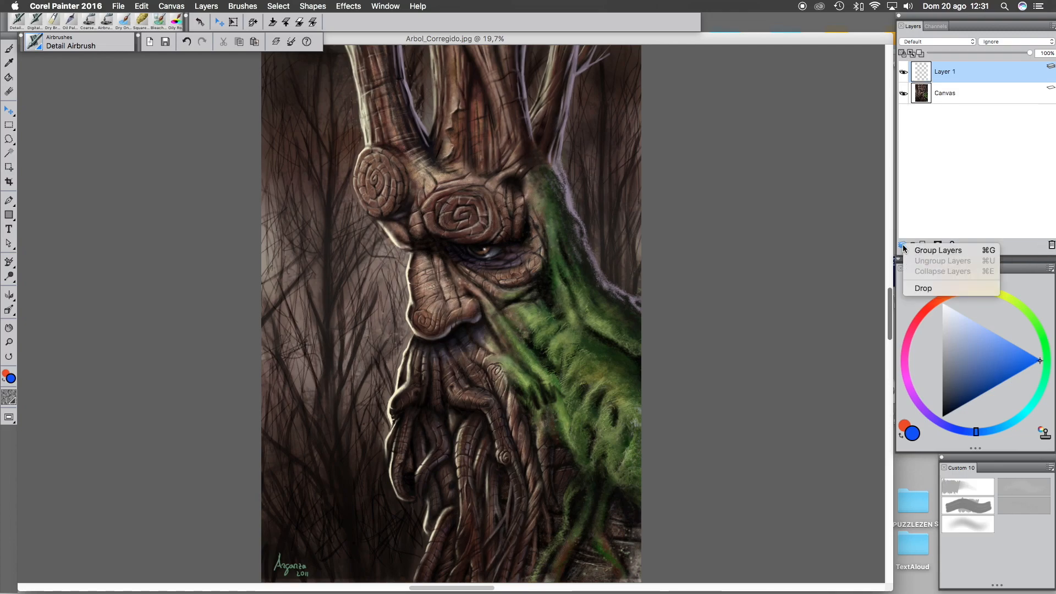
{"action": "left_click", "coordinate": [924, 289]}
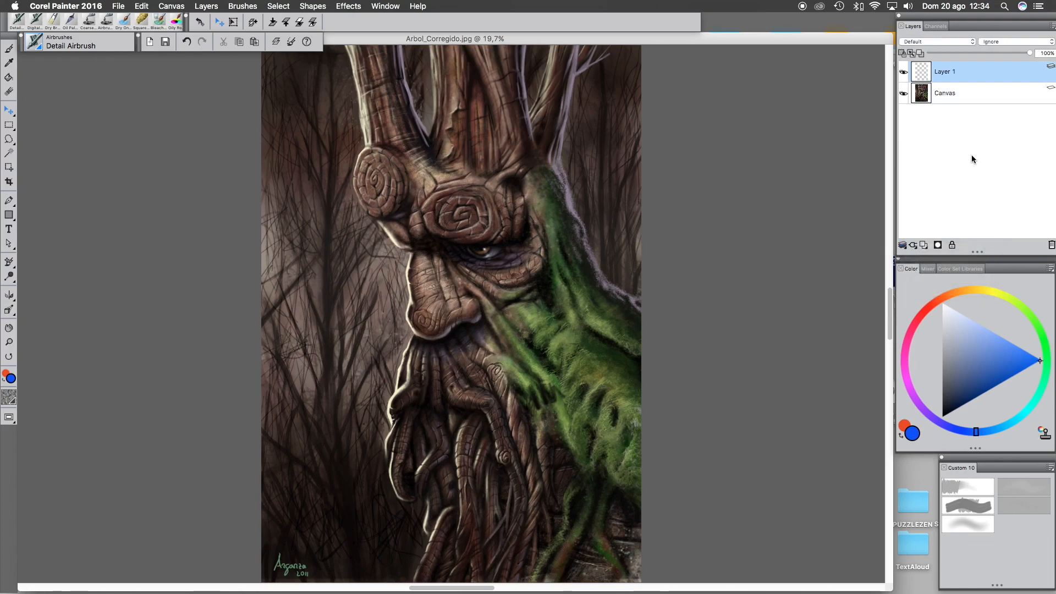
- Paint a blue airbrush patch over the tree's eye area on Layer 1
{"action": "right_click", "coordinate": [952, 73]}
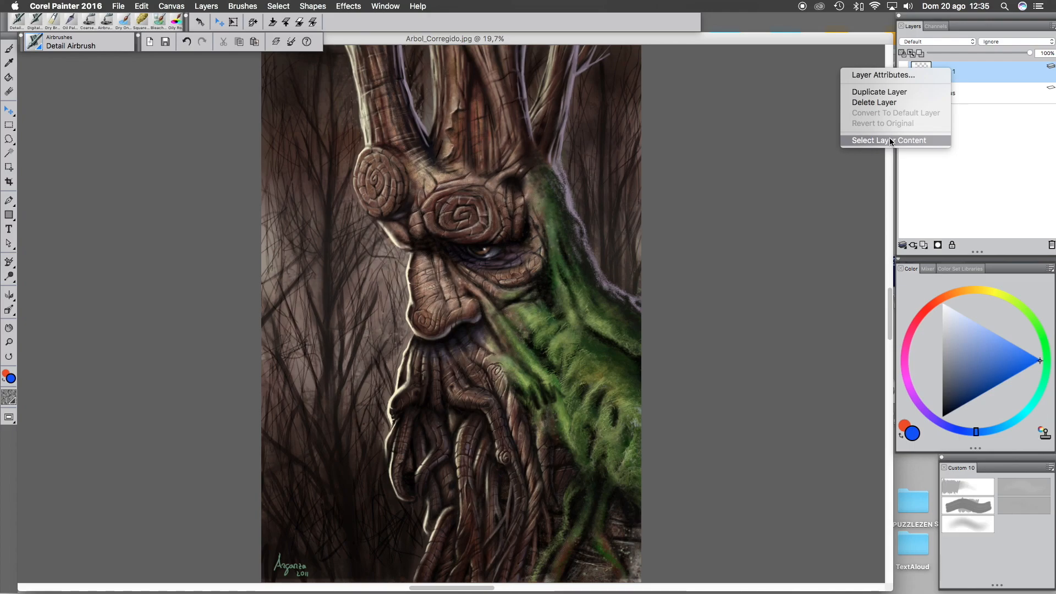
{"action": "left_click", "coordinate": [601, 208]}
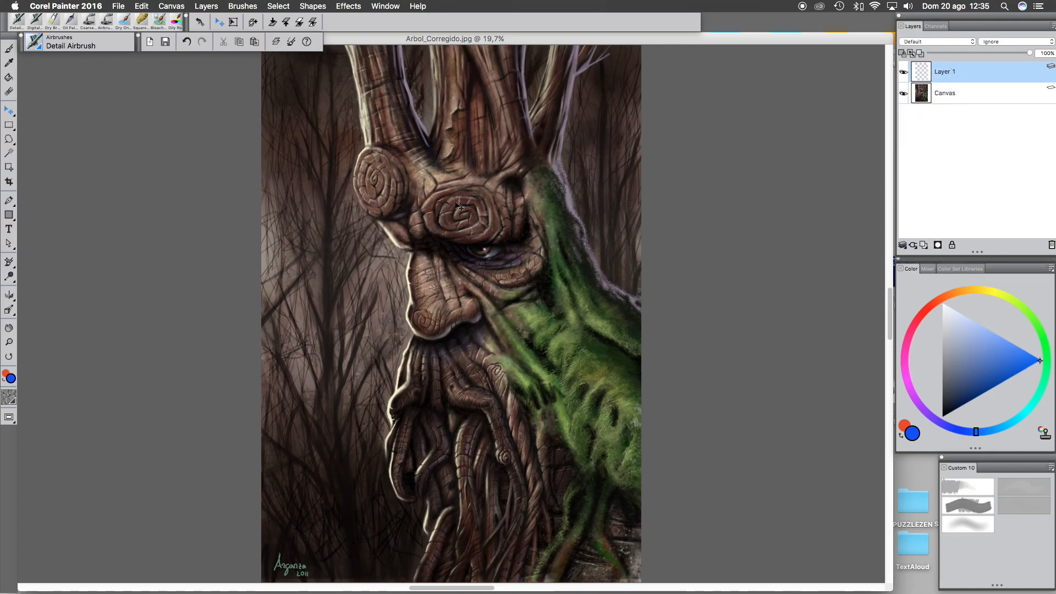
{"action": "left_click", "coordinate": [11, 26]}
{"action": "mouse_move", "coordinate": [454, 264]}
{"action": "left_mouse_down"}
{"action": "mouse_move", "coordinate": [480, 238]}
{"action": "mouse_move", "coordinate": [465, 264]}
{"action": "mouse_move", "coordinate": [478, 227]}
{"action": "mouse_move", "coordinate": [463, 224]}
{"action": "mouse_move", "coordinate": [444, 240]}
{"action": "mouse_move", "coordinate": [444, 277]}
{"action": "mouse_move", "coordinate": [452, 287]}
{"action": "mouse_move", "coordinate": [471, 280]}
{"action": "mouse_move", "coordinate": [467, 246]}
{"action": "left_mouse_up"}
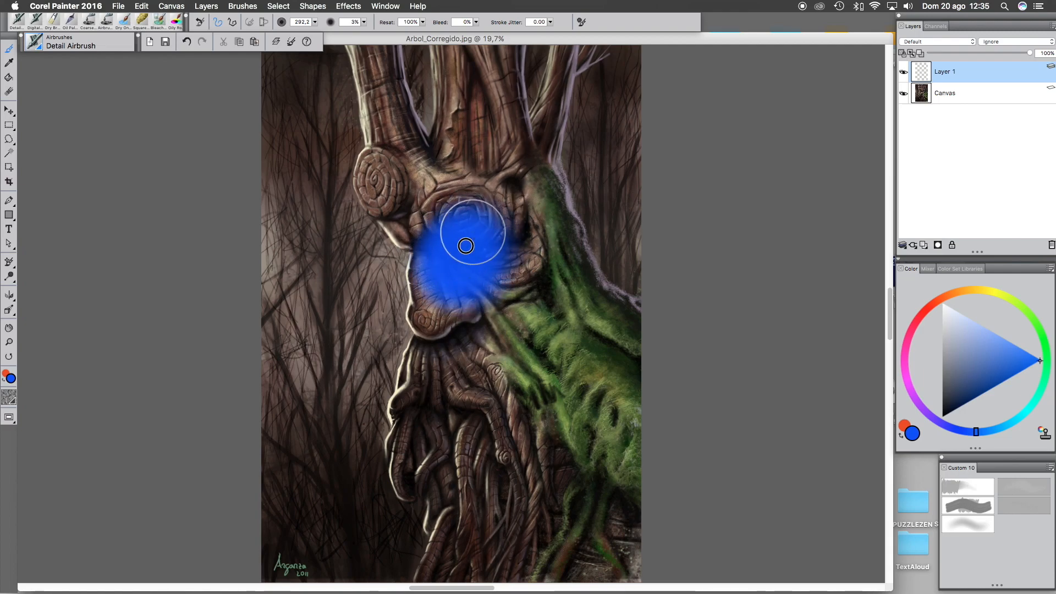
- Select Layer 1's painted content as a selection
{"action": "right_click", "coordinate": [944, 72]}
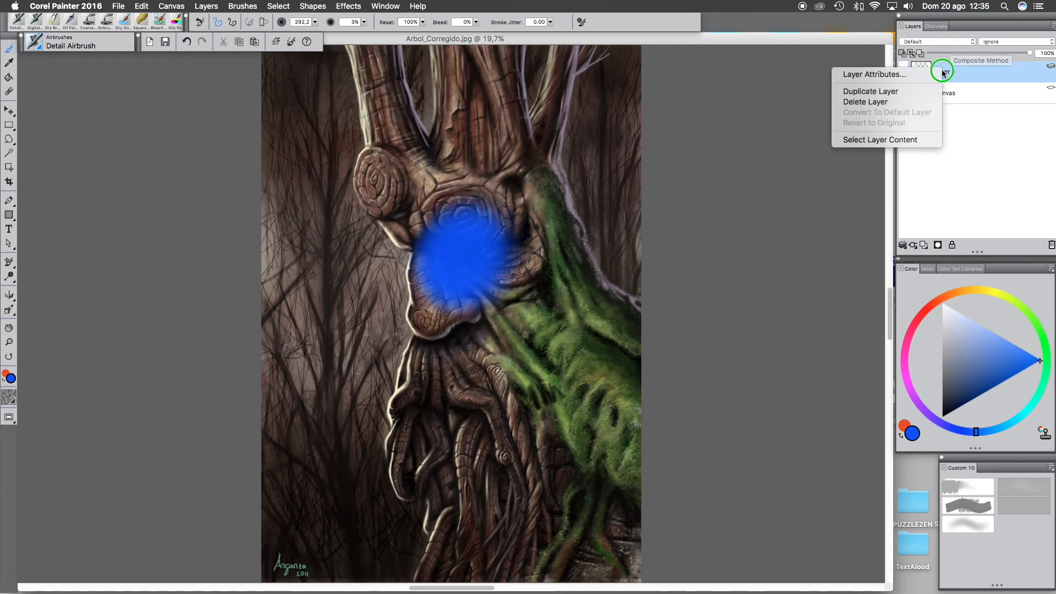
{"action": "left_click", "coordinate": [909, 139]}
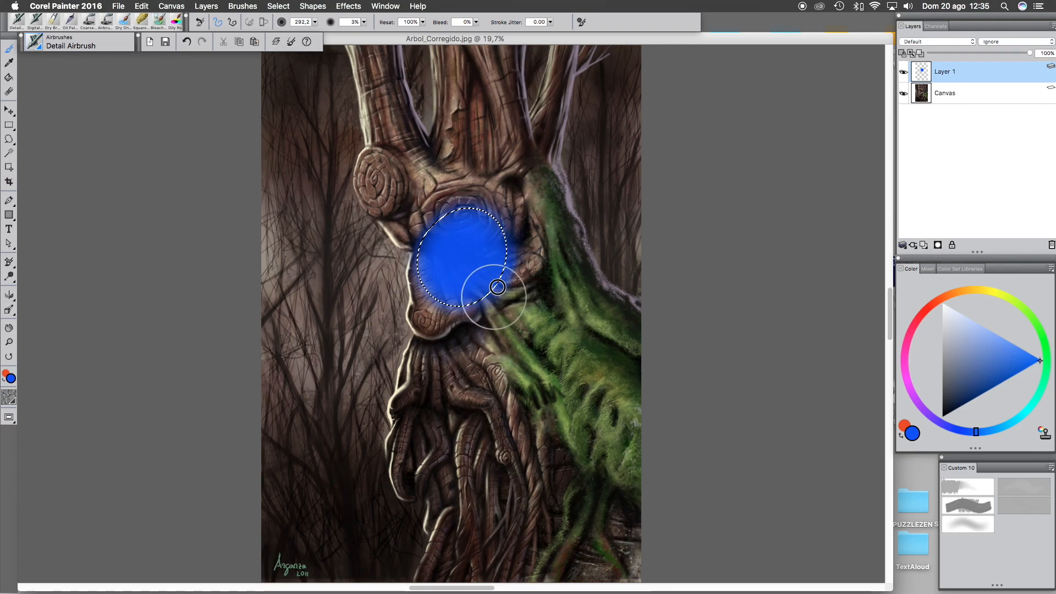
- Pick red, invert the selection, paint red around the blue patch and deselect
{"action": "left_click", "coordinate": [930, 306]}
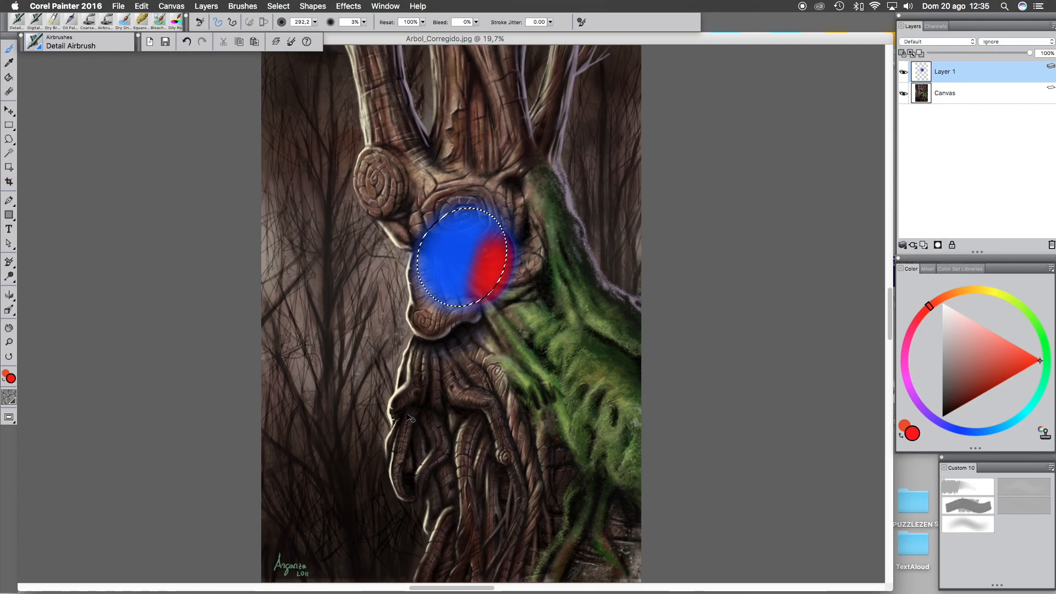
{"action": "key", "text": "shift+super+i"}
{"action": "mouse_move", "coordinate": [504, 206]}
{"action": "left_mouse_down"}
{"action": "mouse_move", "coordinate": [475, 150]}
{"action": "mouse_move", "coordinate": [445, 199]}
{"action": "mouse_move", "coordinate": [497, 162]}
{"action": "mouse_move", "coordinate": [559, 213]}
{"action": "mouse_move", "coordinate": [514, 251]}
{"action": "mouse_move", "coordinate": [550, 235]}
{"action": "left_mouse_up"}
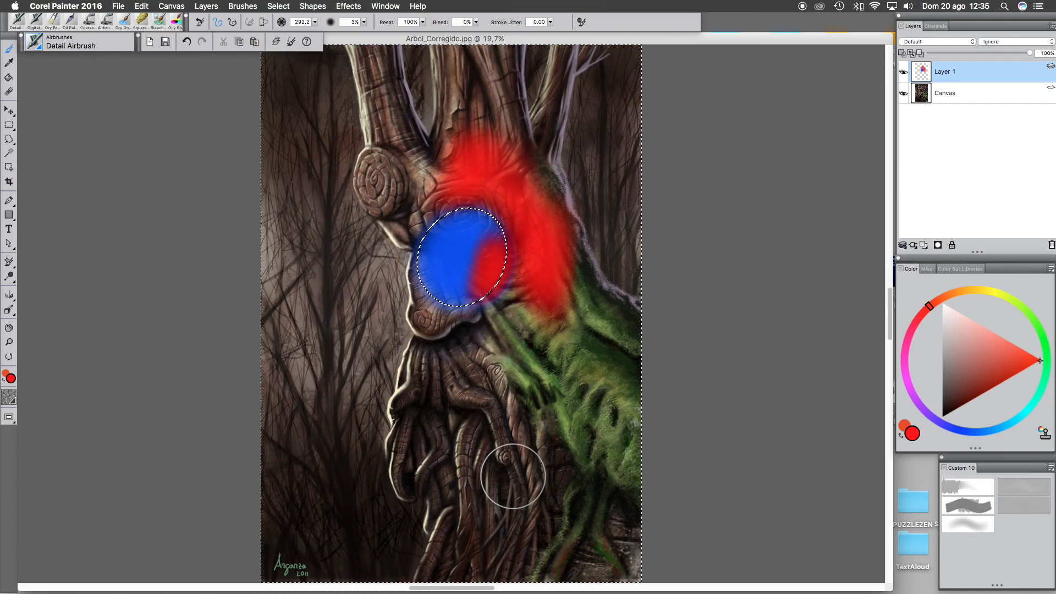
{"action": "key", "text": "super+d"}
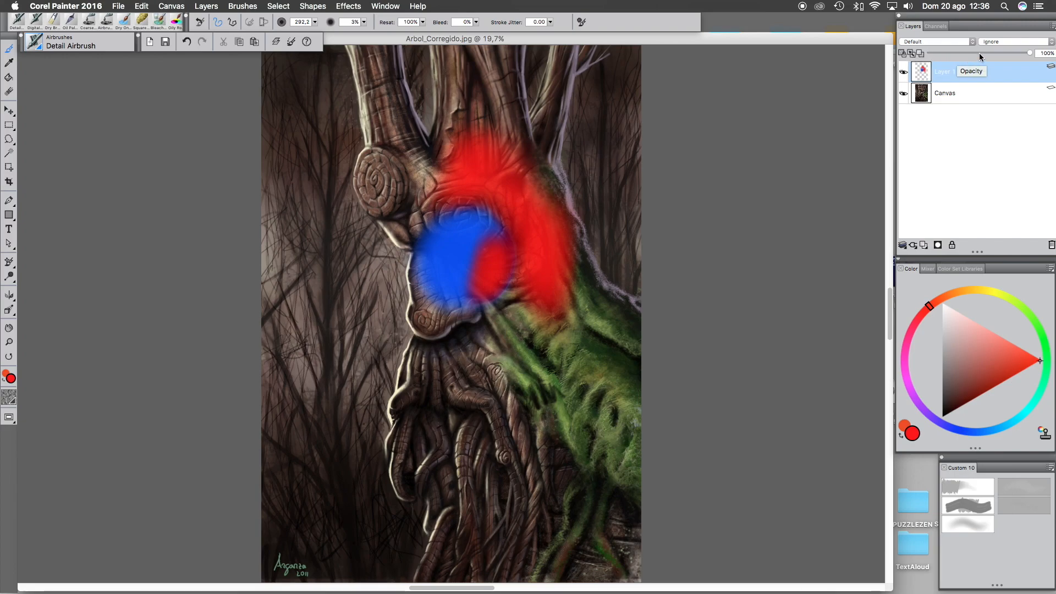
- Lower Layer 1's opacity with its slider and restore it to 100%
{"action": "left_click_drag", "start_coordinate": [1030, 53], "coordinate": [959, 54]}
{"action": "left_click", "coordinate": [1048, 54]}
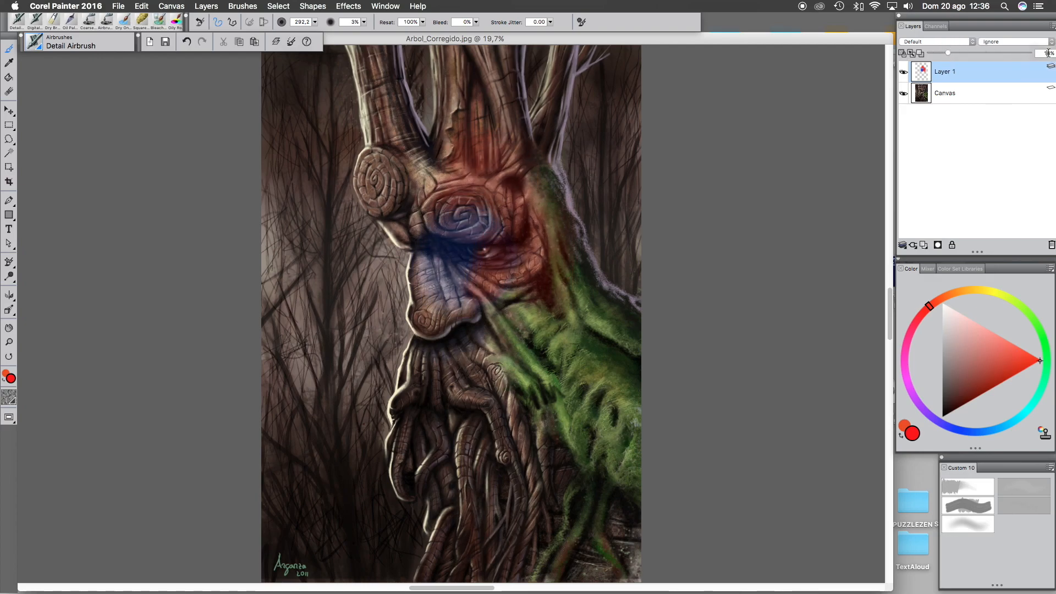
{"action": "left_click_drag", "start_coordinate": [1044, 54], "coordinate": [1051, 54]}
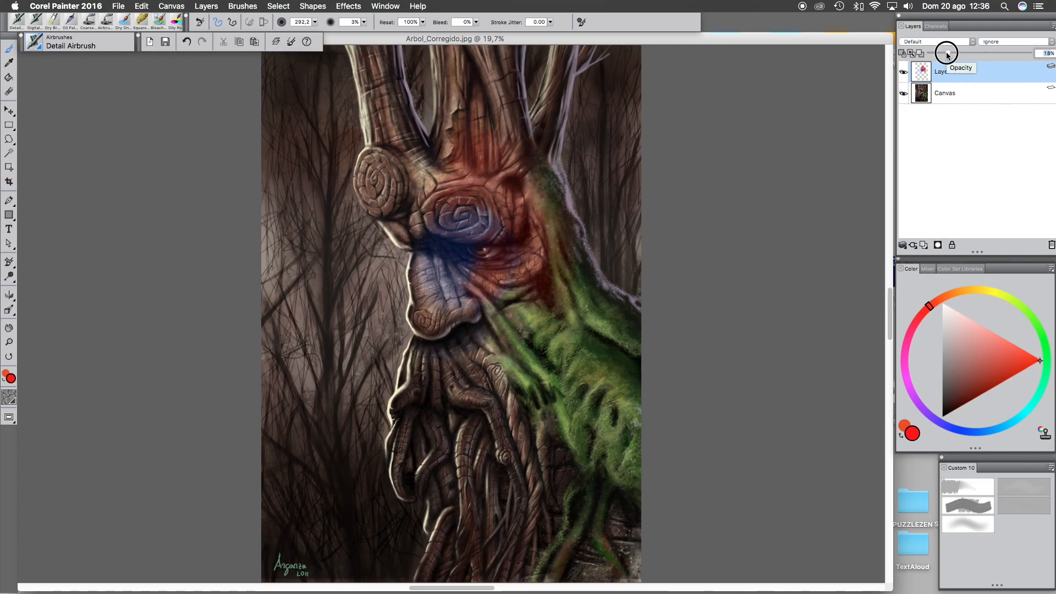
{"action": "left_click_drag", "start_coordinate": [948, 52], "coordinate": [1040, 54]}
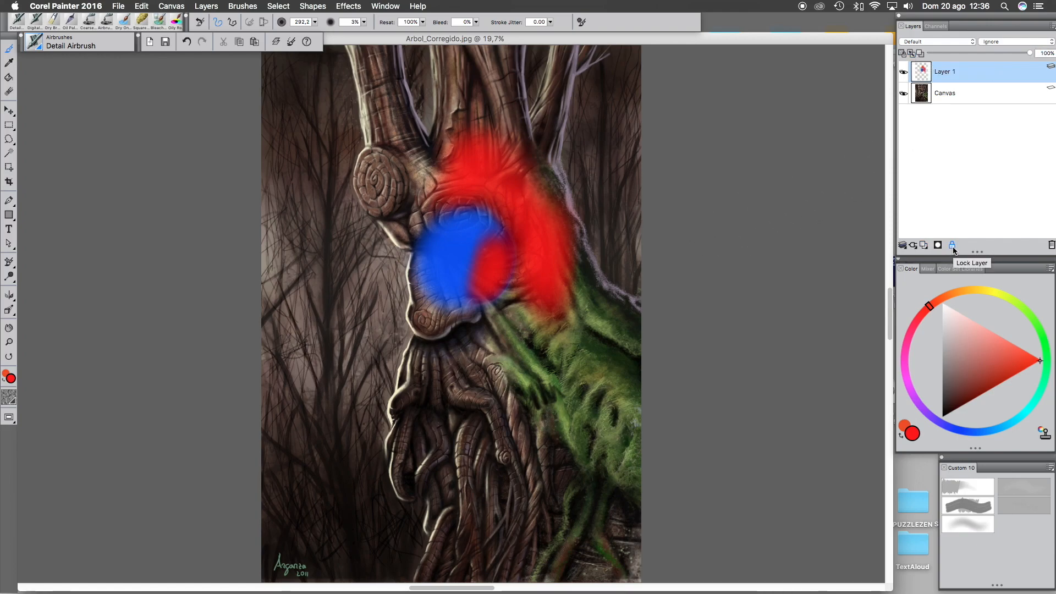
- Delete the painted Layer 1 and create a new empty layer
{"action": "left_click", "coordinate": [1051, 244]}
{"action": "left_click", "coordinate": [924, 245]}
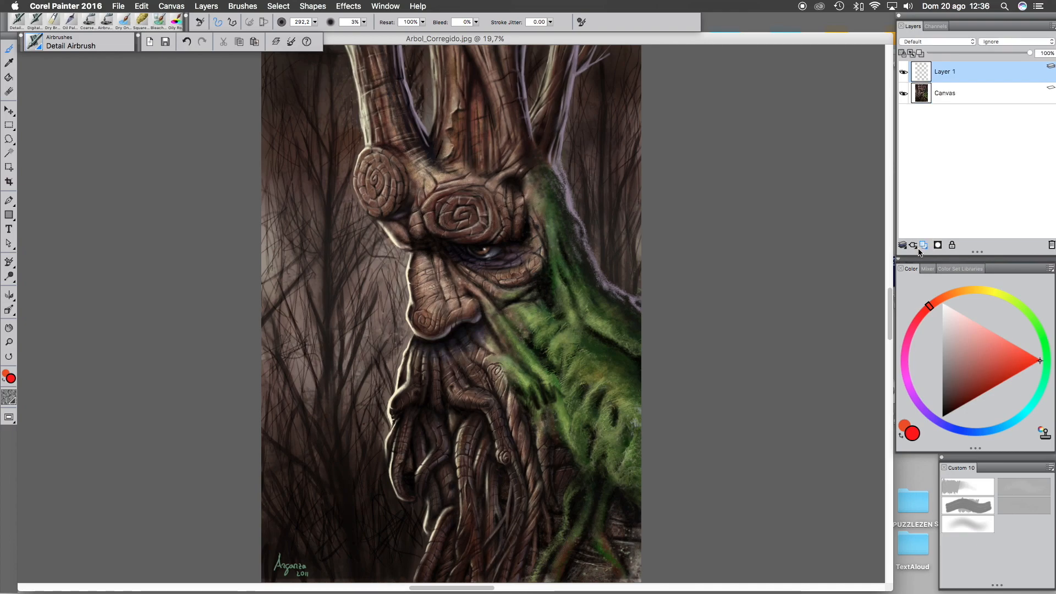
- Choose the Acrylics Dry Brush and paint a wide red horizontal band across the tree's face
{"action": "left_click", "coordinate": [967, 504]}
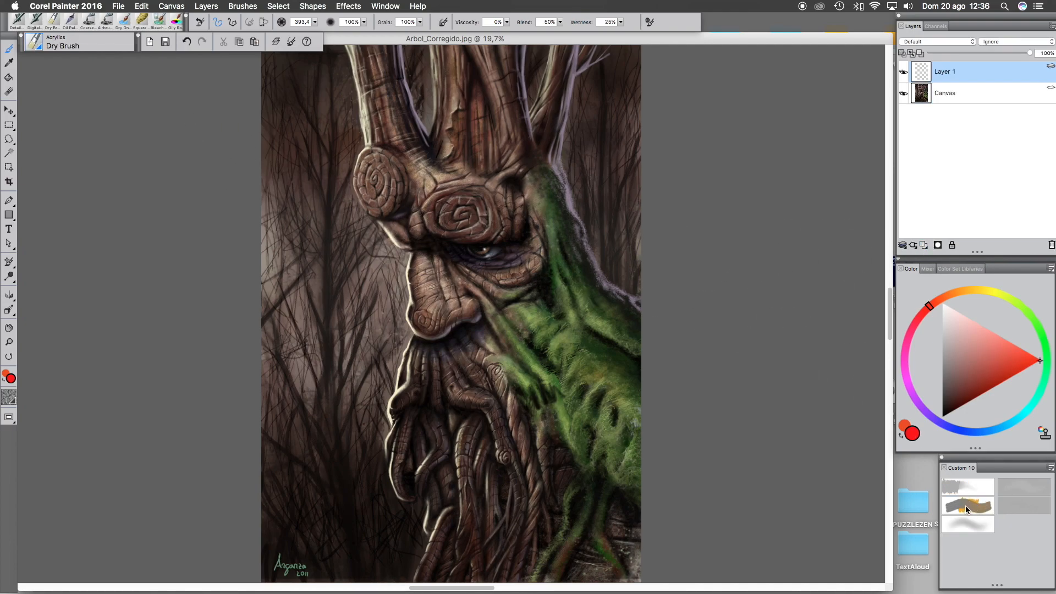
{"action": "mouse_move", "coordinate": [272, 264]}
{"action": "left_mouse_down"}
{"action": "mouse_move", "coordinate": [624, 232]}
{"action": "mouse_move", "coordinate": [526, 245]}
{"action": "mouse_move", "coordinate": [275, 245]}
{"action": "mouse_move", "coordinate": [607, 221]}
{"action": "mouse_move", "coordinate": [423, 249]}
{"action": "mouse_move", "coordinate": [587, 266]}
{"action": "left_mouse_up"}
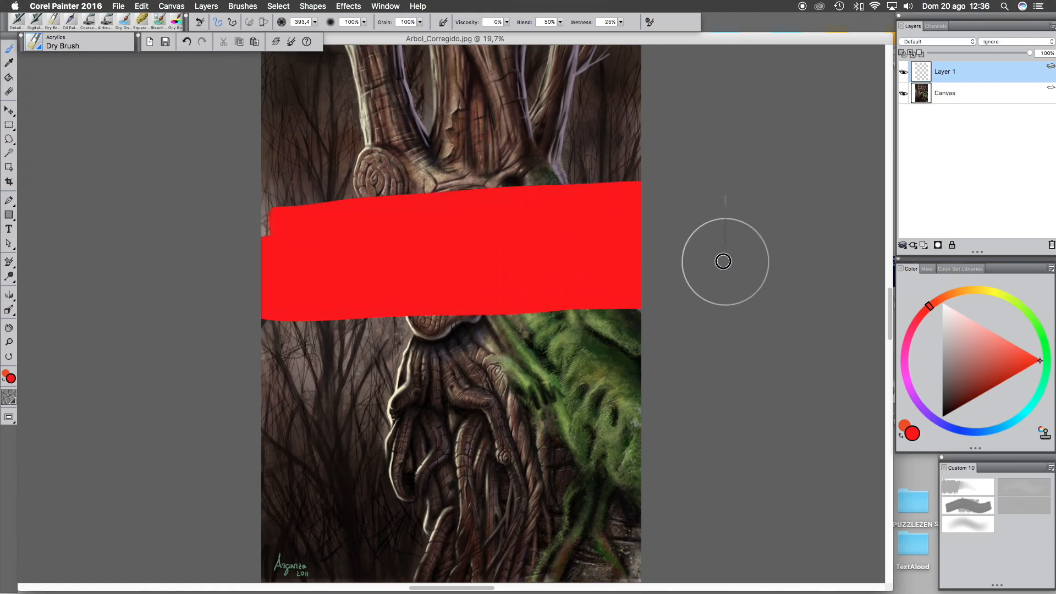
{"action": "left_click_drag", "start_coordinate": [541, 227], "coordinate": [335, 231]}
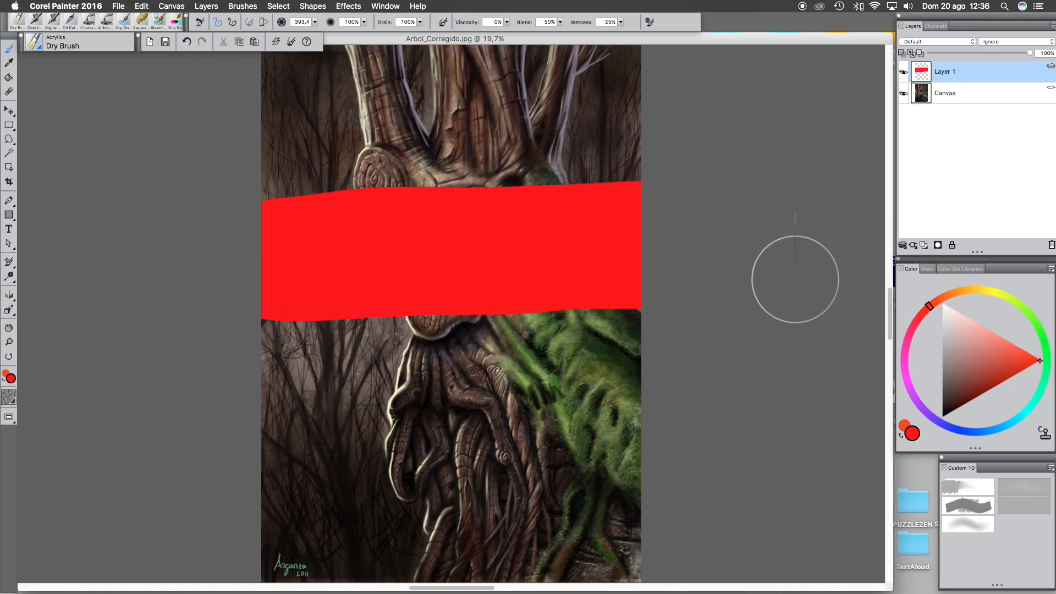
- Pick blue, add a new Layer 2, enable Pick Up Underlying Color and paint vertical strokes across the red band
{"action": "left_click", "coordinate": [966, 431]}
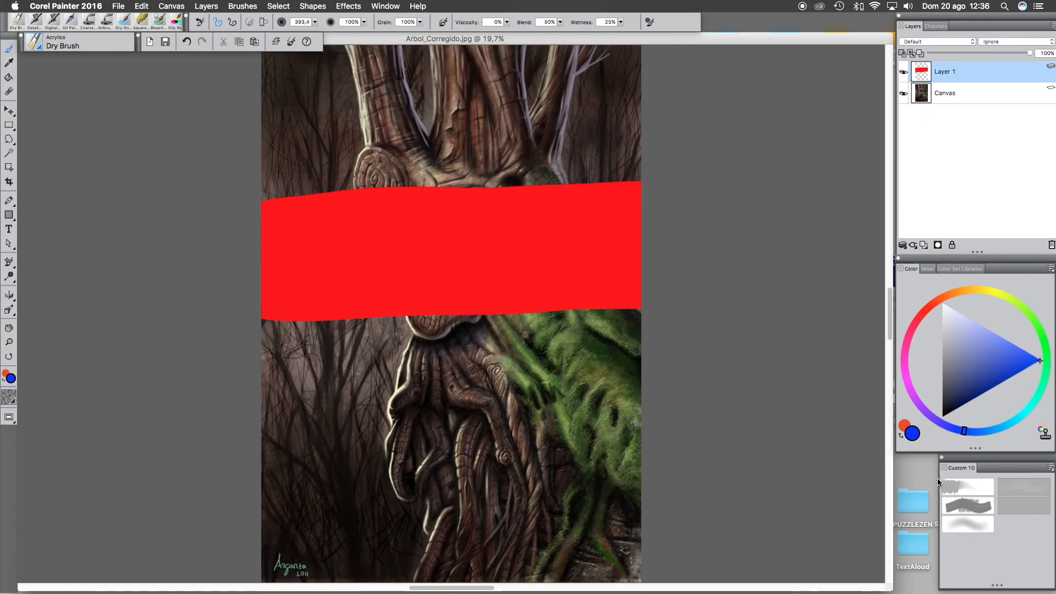
{"action": "left_click", "coordinate": [924, 246]}
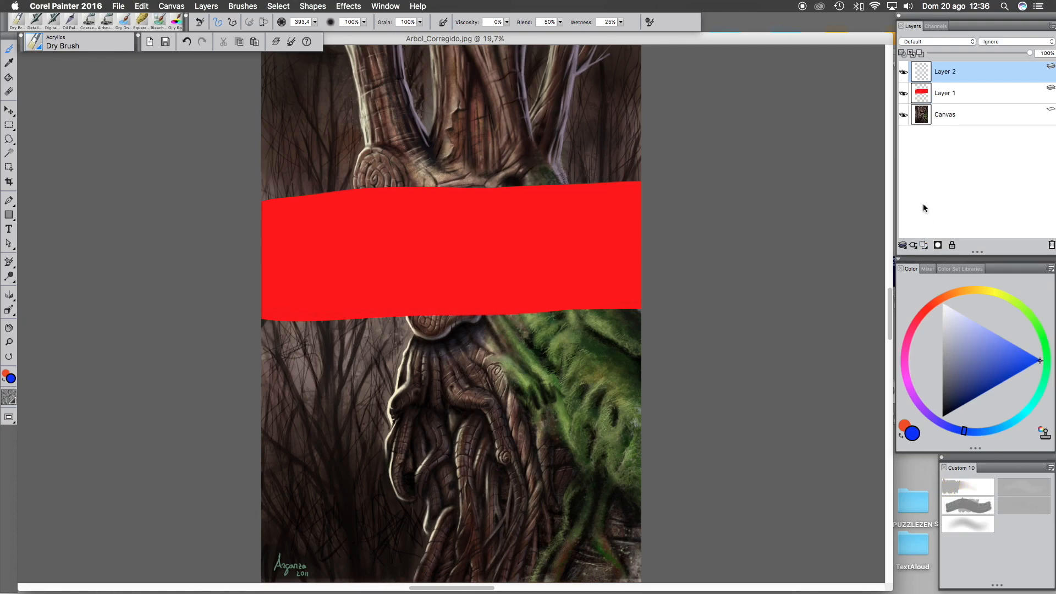
{"action": "left_click", "coordinate": [911, 53]}
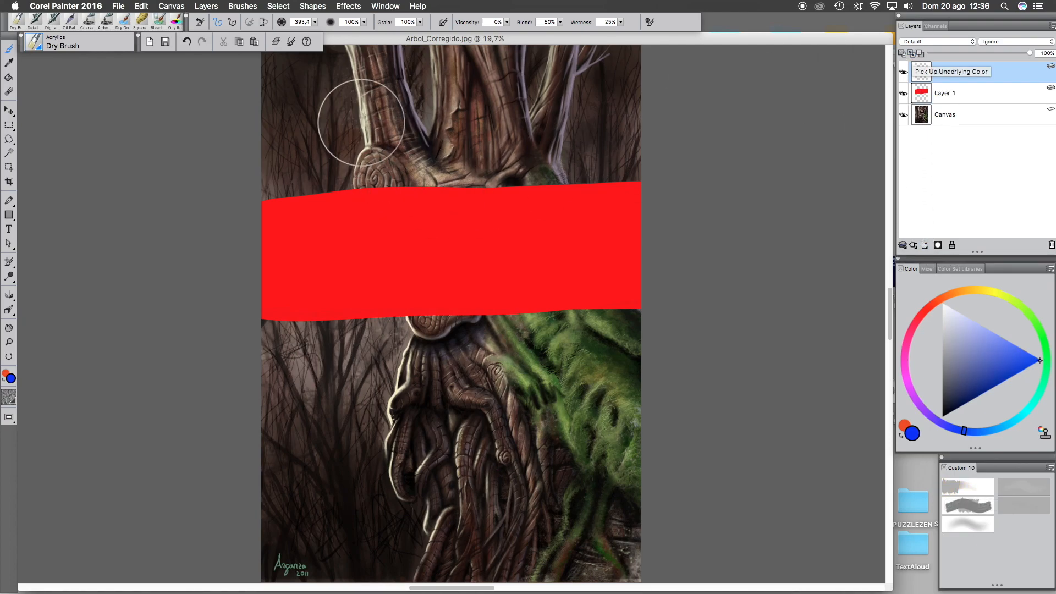
{"action": "mouse_move", "coordinate": [358, 65]}
{"action": "left_mouse_down"}
{"action": "mouse_move", "coordinate": [389, 319]}
{"action": "mouse_move", "coordinate": [391, 474]}
{"action": "left_mouse_up"}
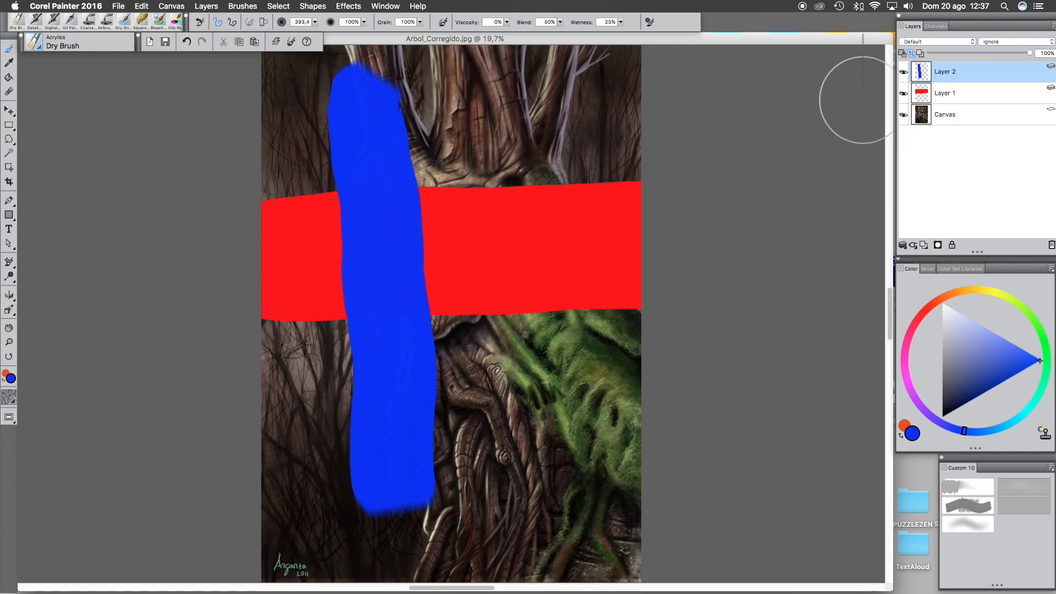
{"action": "mouse_move", "coordinate": [531, 117]}
{"action": "left_mouse_down"}
{"action": "mouse_move", "coordinate": [522, 306]}
{"action": "mouse_move", "coordinate": [531, 504]}
{"action": "left_mouse_up"}
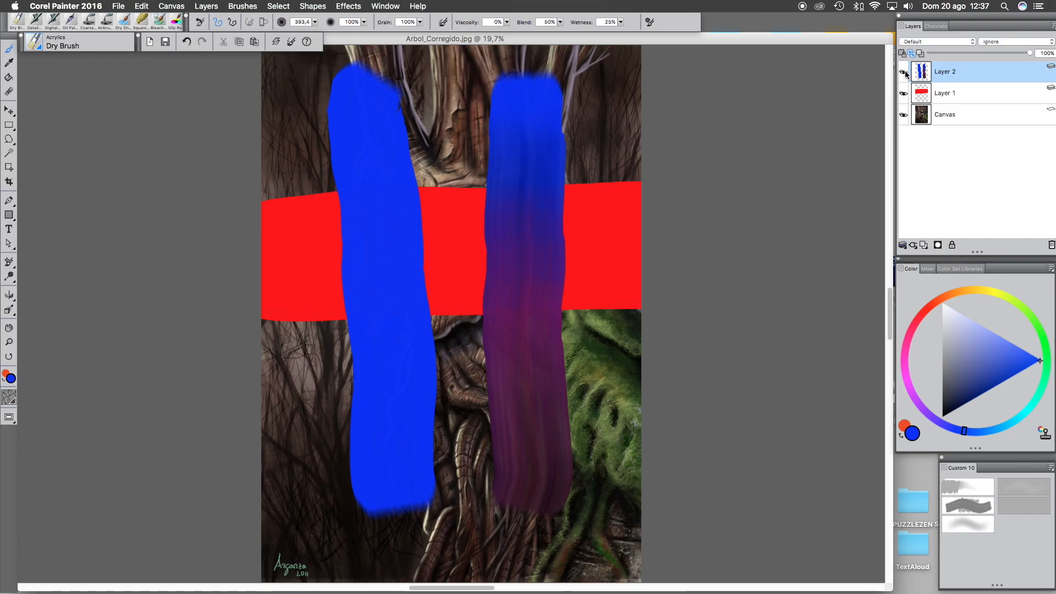
{"action": "mouse_move", "coordinate": [559, 261]}
{"action": "left_mouse_down"}
{"action": "mouse_move", "coordinate": [556, 254]}
{"action": "mouse_move", "coordinate": [517, 292]}
{"action": "mouse_move", "coordinate": [499, 255]}
{"action": "mouse_move", "coordinate": [474, 286]}
{"action": "left_mouse_up"}
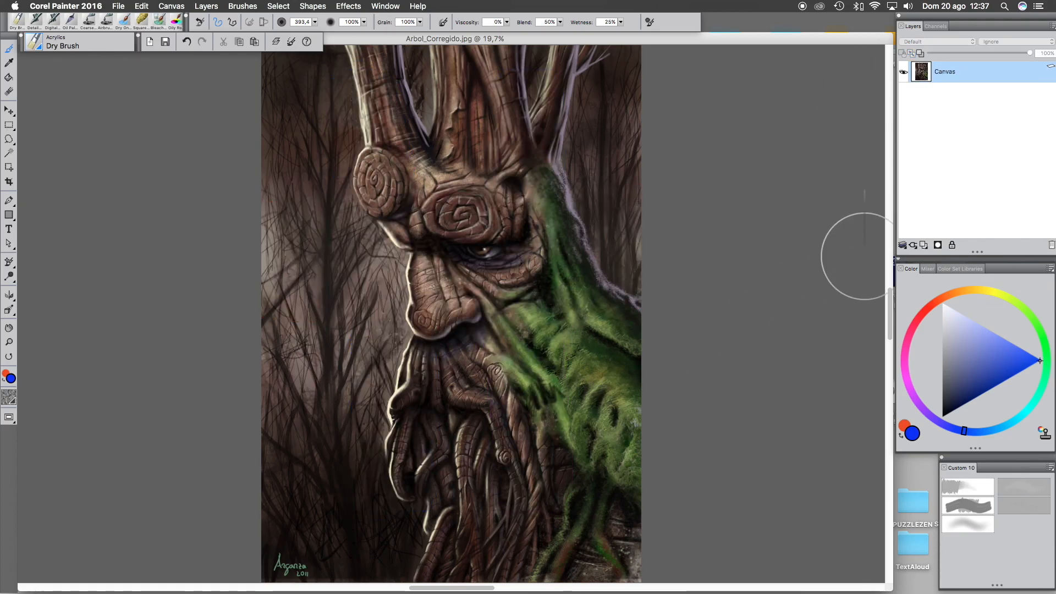
- Create a new layer and paint a large blue blob over the tree's face
{"action": "left_click", "coordinate": [923, 247]}
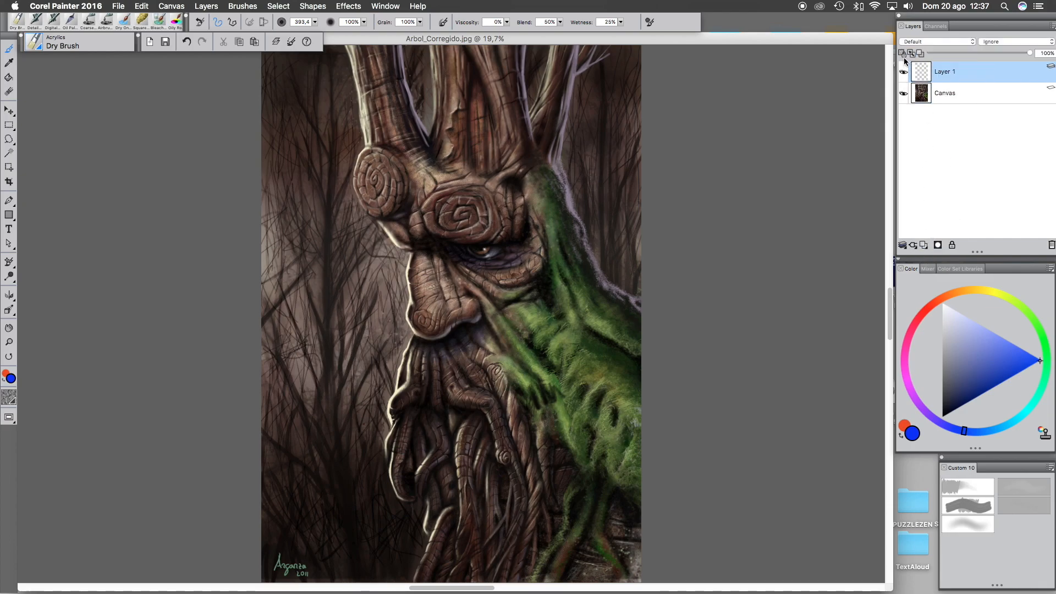
{"action": "mouse_move", "coordinate": [462, 217]}
{"action": "left_mouse_down"}
{"action": "mouse_move", "coordinate": [471, 242]}
{"action": "mouse_move", "coordinate": [405, 263]}
{"action": "mouse_move", "coordinate": [479, 349]}
{"action": "mouse_move", "coordinate": [410, 242]}
{"action": "left_mouse_up"}
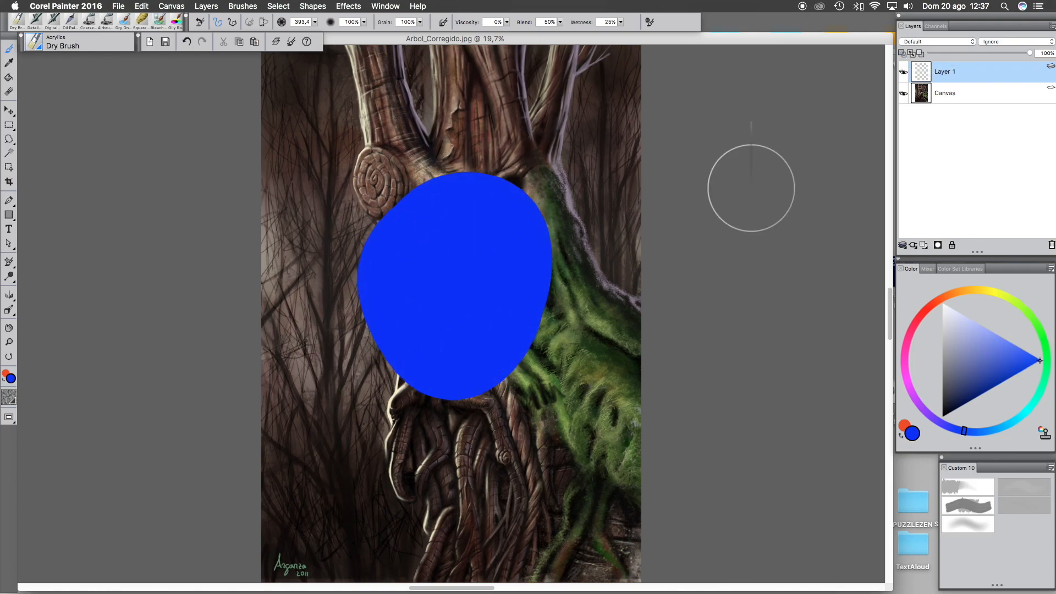
- Enable Preserve Transparency, pick red, paint over the blob's right side, and delete the layer
{"action": "left_click", "coordinate": [903, 53]}
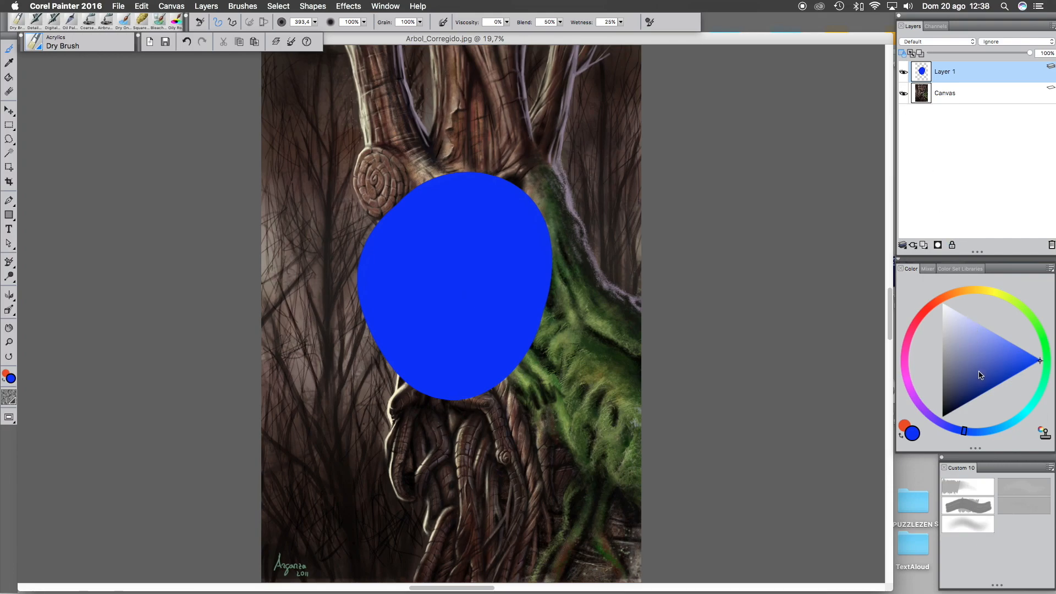
{"action": "left_click", "coordinate": [925, 312]}
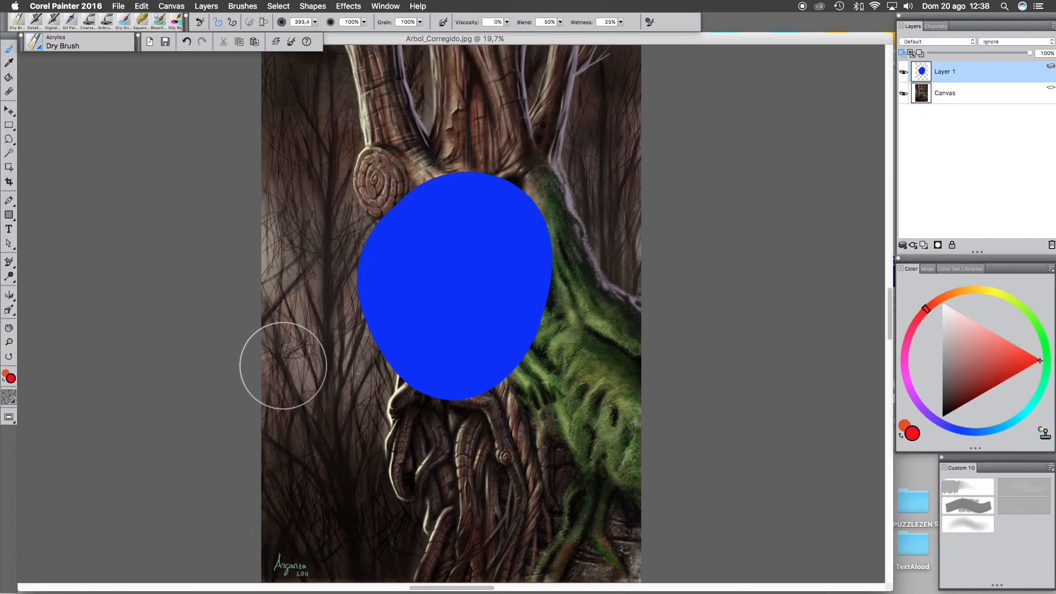
{"action": "mouse_move", "coordinate": [537, 170]}
{"action": "left_mouse_down"}
{"action": "mouse_move", "coordinate": [567, 170]}
{"action": "mouse_move", "coordinate": [542, 250]}
{"action": "mouse_move", "coordinate": [562, 302]}
{"action": "mouse_move", "coordinate": [566, 248]}
{"action": "mouse_move", "coordinate": [538, 243]}
{"action": "mouse_move", "coordinate": [597, 378]}
{"action": "left_mouse_up"}
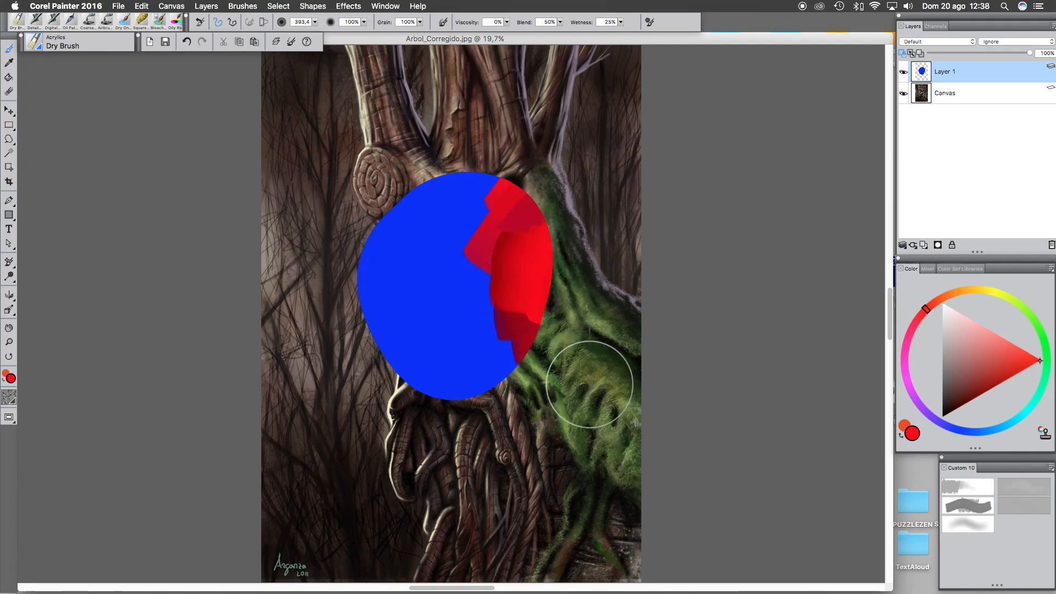
{"action": "left_click", "coordinate": [1052, 246]}
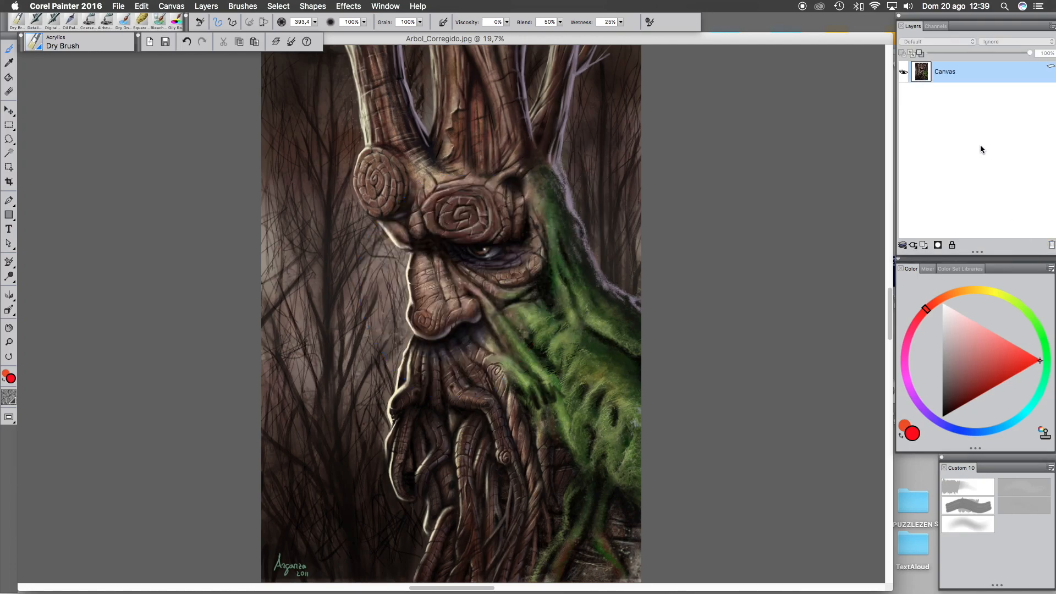
- Choose the Digital Airbrush, set size 318.8 and opacity 9%, and paint a red patch over the tree's eye
{"action": "left_click", "coordinate": [947, 43]}
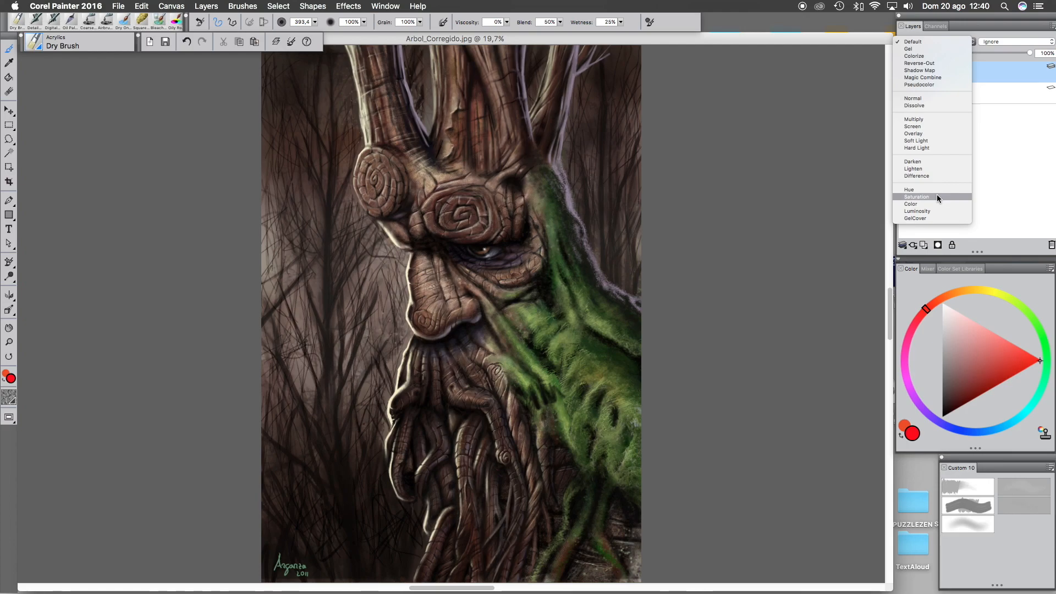
{"action": "left_click", "coordinate": [977, 523]}
{"action": "left_click", "coordinate": [973, 523]}
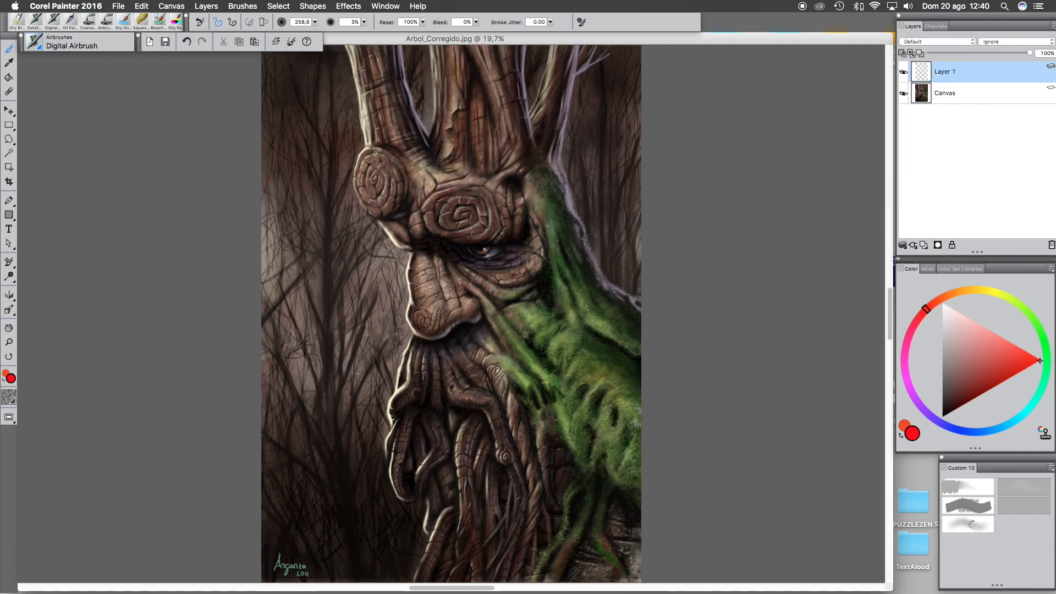
{"action": "left_click_drag", "start_coordinate": [315, 23], "coordinate": [319, 24]}
{"action": "left_click_drag", "start_coordinate": [363, 22], "coordinate": [370, 24]}
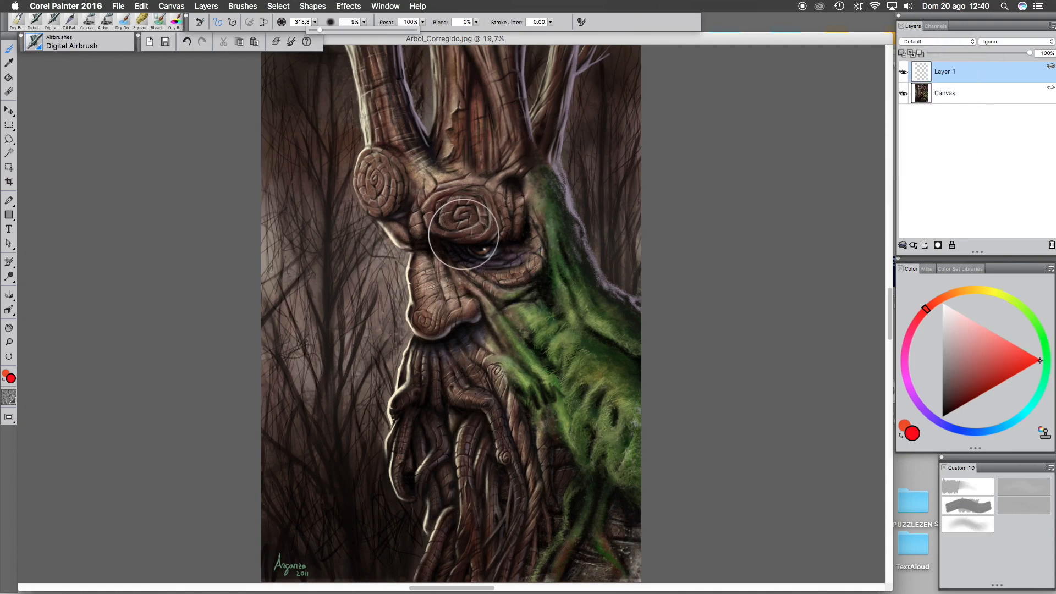
{"action": "mouse_move", "coordinate": [479, 231]}
{"action": "left_mouse_down"}
{"action": "mouse_move", "coordinate": [402, 293]}
{"action": "mouse_move", "coordinate": [374, 291]}
{"action": "mouse_move", "coordinate": [448, 255]}
{"action": "mouse_move", "coordinate": [414, 225]}
{"action": "mouse_move", "coordinate": [427, 238]}
{"action": "mouse_move", "coordinate": [473, 205]}
{"action": "mouse_move", "coordinate": [408, 237]}
{"action": "mouse_move", "coordinate": [435, 237]}
{"action": "mouse_move", "coordinate": [446, 215]}
{"action": "mouse_move", "coordinate": [513, 246]}
{"action": "mouse_move", "coordinate": [505, 263]}
{"action": "mouse_move", "coordinate": [441, 244]}
{"action": "mouse_move", "coordinate": [411, 300]}
{"action": "left_mouse_up"}
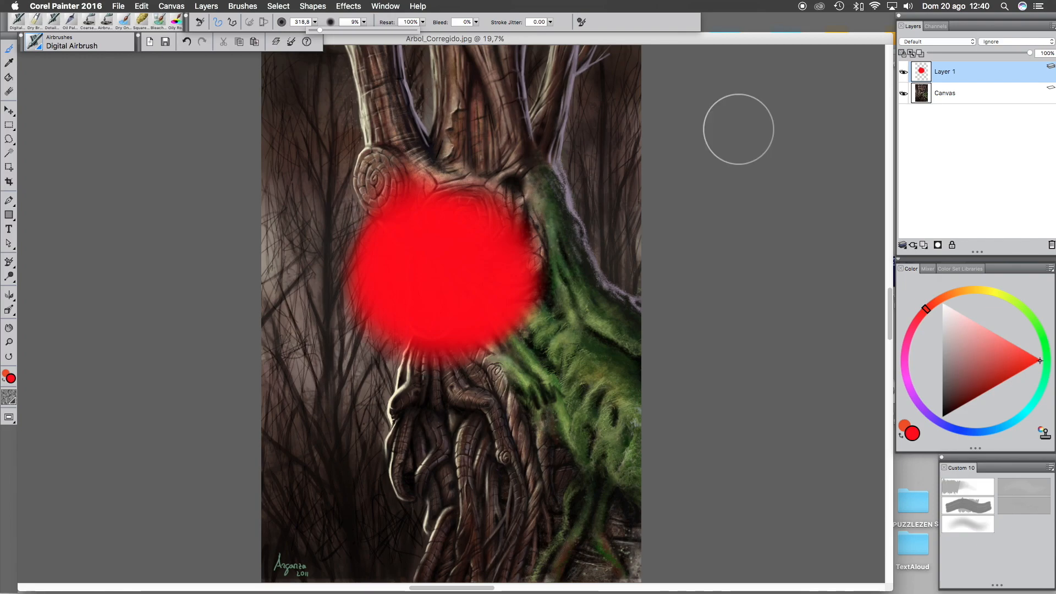
- Set Layer 1's composite method to Colorize and paint more red over the lower face and moss
{"action": "left_click", "coordinate": [946, 41]}
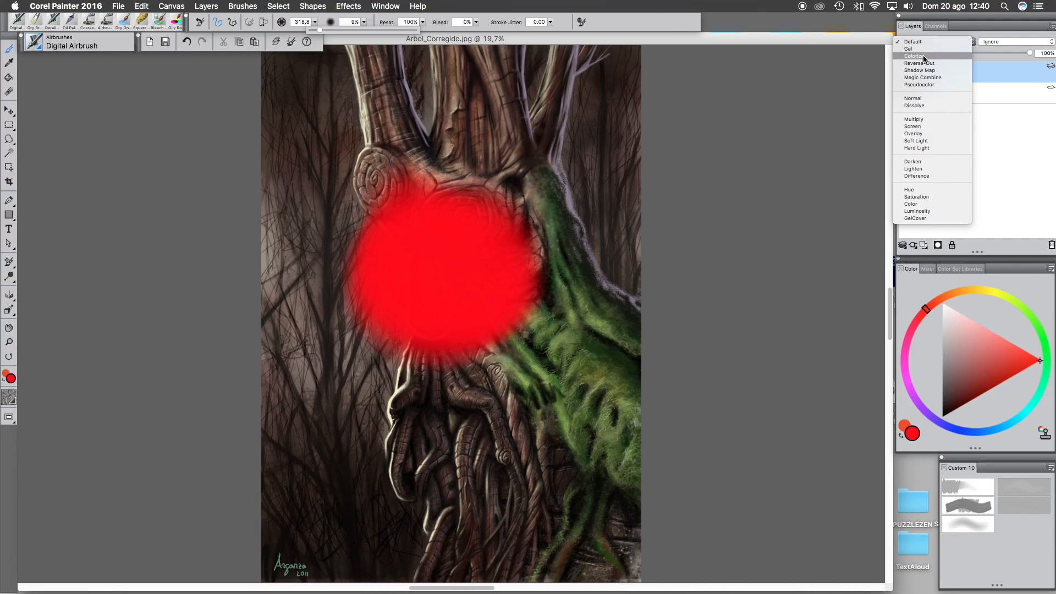
{"action": "left_click", "coordinate": [923, 57]}
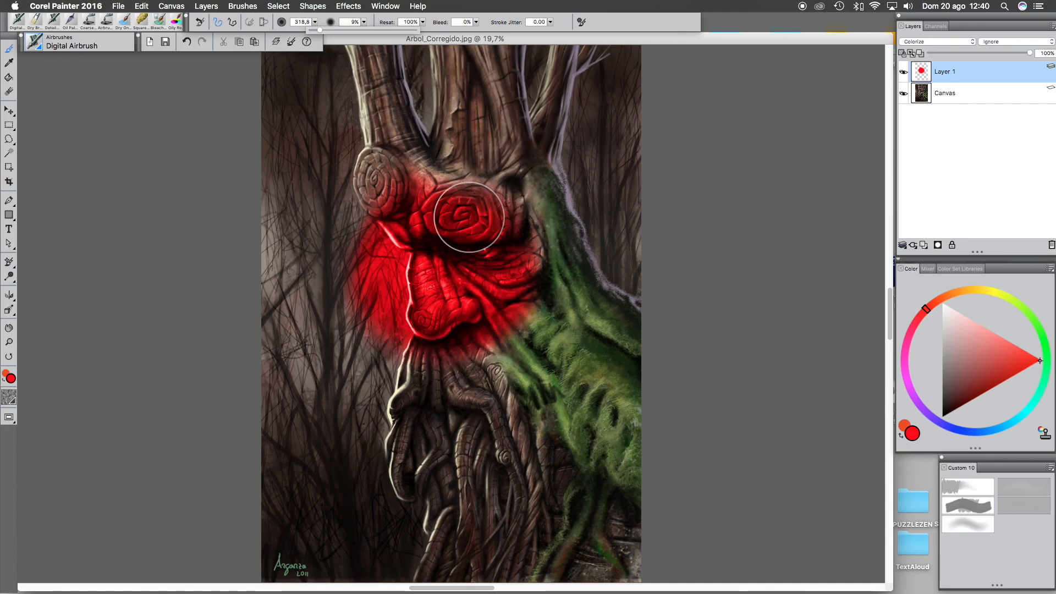
{"action": "scroll", "coordinate": [469, 218], "scroll_direction": "down", "scroll_amount": 3}
{"action": "scroll", "coordinate": [469, 217], "scroll_direction": "up", "scroll_amount": 10}
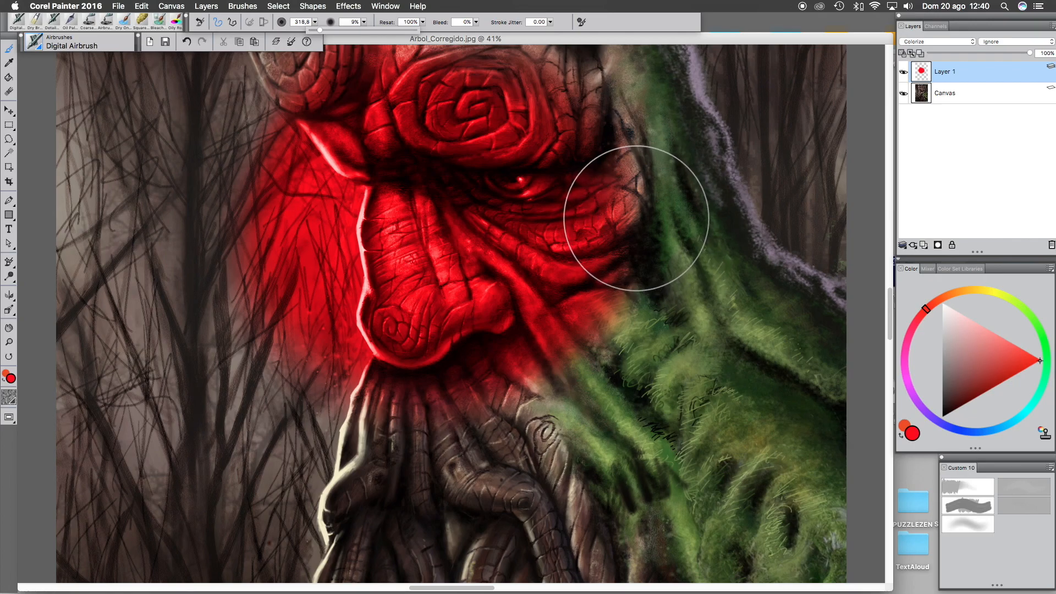
{"action": "mouse_move", "coordinate": [609, 335]}
{"action": "left_mouse_down"}
{"action": "mouse_move", "coordinate": [637, 314]}
{"action": "mouse_move", "coordinate": [628, 365]}
{"action": "mouse_move", "coordinate": [623, 299]}
{"action": "mouse_move", "coordinate": [586, 337]}
{"action": "mouse_move", "coordinate": [571, 307]}
{"action": "mouse_move", "coordinate": [612, 245]}
{"action": "mouse_move", "coordinate": [595, 212]}
{"action": "mouse_move", "coordinate": [629, 203]}
{"action": "mouse_move", "coordinate": [633, 265]}
{"action": "mouse_move", "coordinate": [647, 182]}
{"action": "mouse_move", "coordinate": [662, 289]}
{"action": "mouse_move", "coordinate": [688, 358]}
{"action": "mouse_move", "coordinate": [679, 328]}
{"action": "mouse_move", "coordinate": [675, 373]}
{"action": "mouse_move", "coordinate": [635, 253]}
{"action": "left_mouse_up"}
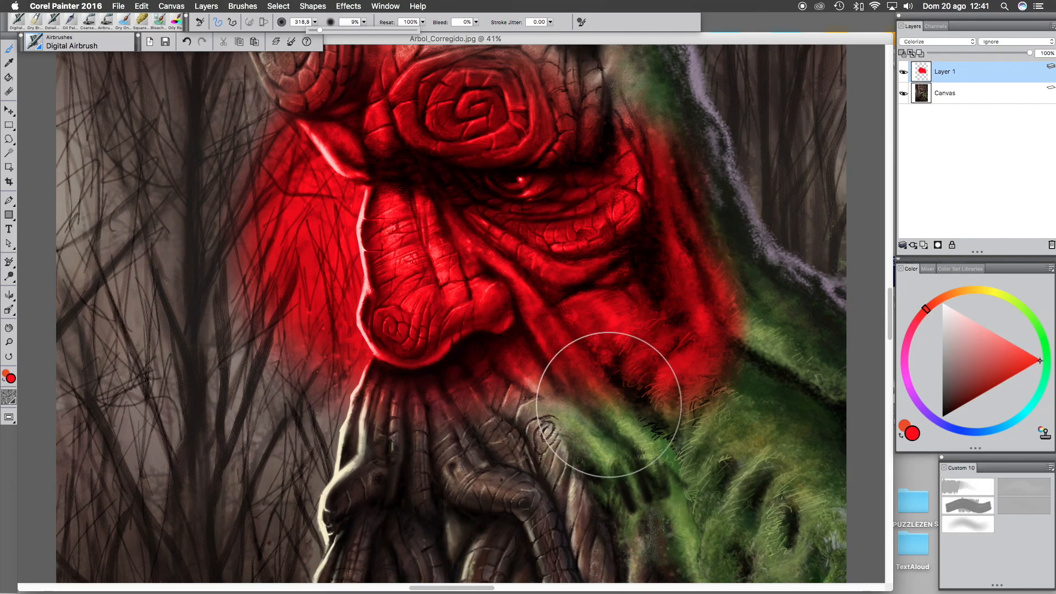
{"action": "mouse_move", "coordinate": [553, 364]}
{"action": "left_mouse_down"}
{"action": "mouse_move", "coordinate": [583, 381]}
{"action": "mouse_move", "coordinate": [577, 421]}
{"action": "mouse_move", "coordinate": [589, 400]}
{"action": "mouse_move", "coordinate": [632, 376]}
{"action": "mouse_move", "coordinate": [672, 423]}
{"action": "mouse_move", "coordinate": [703, 336]}
{"action": "mouse_move", "coordinate": [738, 285]}
{"action": "mouse_move", "coordinate": [767, 355]}
{"action": "mouse_move", "coordinate": [753, 383]}
{"action": "mouse_move", "coordinate": [681, 253]}
{"action": "mouse_move", "coordinate": [571, 367]}
{"action": "mouse_move", "coordinate": [485, 350]}
{"action": "mouse_move", "coordinate": [447, 396]}
{"action": "mouse_move", "coordinate": [468, 408]}
{"action": "mouse_move", "coordinate": [507, 346]}
{"action": "mouse_move", "coordinate": [727, 216]}
{"action": "mouse_move", "coordinate": [704, 241]}
{"action": "mouse_move", "coordinate": [568, 286]}
{"action": "mouse_move", "coordinate": [623, 283]}
{"action": "left_mouse_up"}
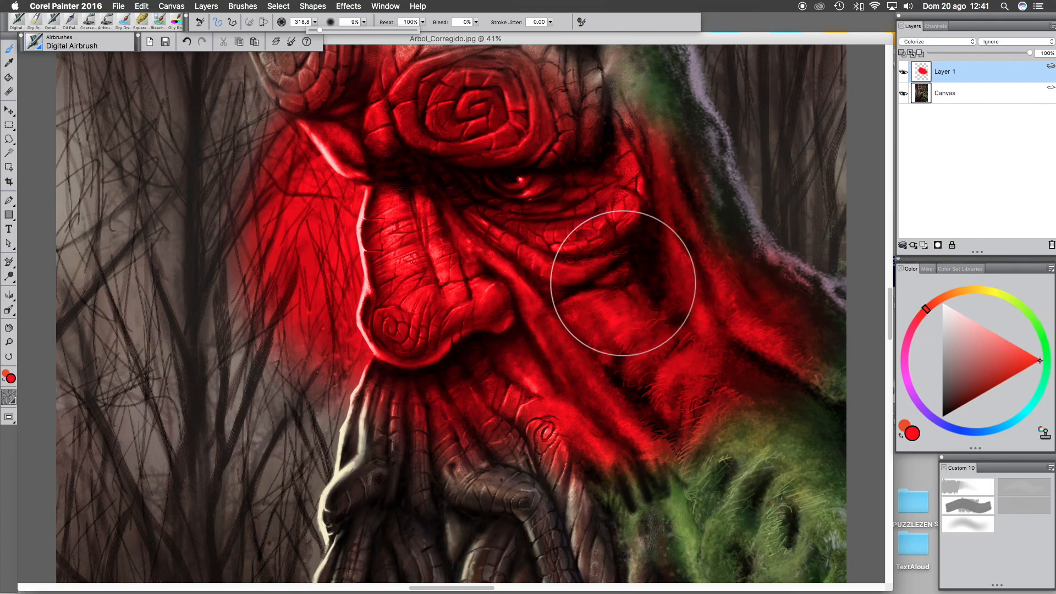
- Switch Layer 1's composite method to Reverse-Out and paint blue and green airbrush strokes across the face
{"action": "left_click", "coordinate": [952, 41]}
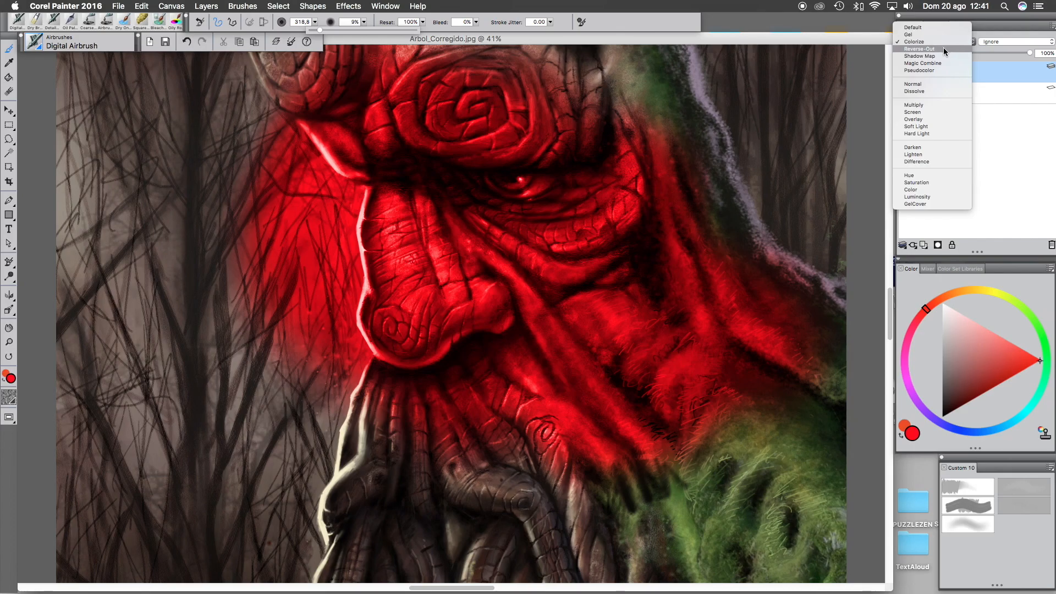
{"action": "left_click", "coordinate": [943, 49]}
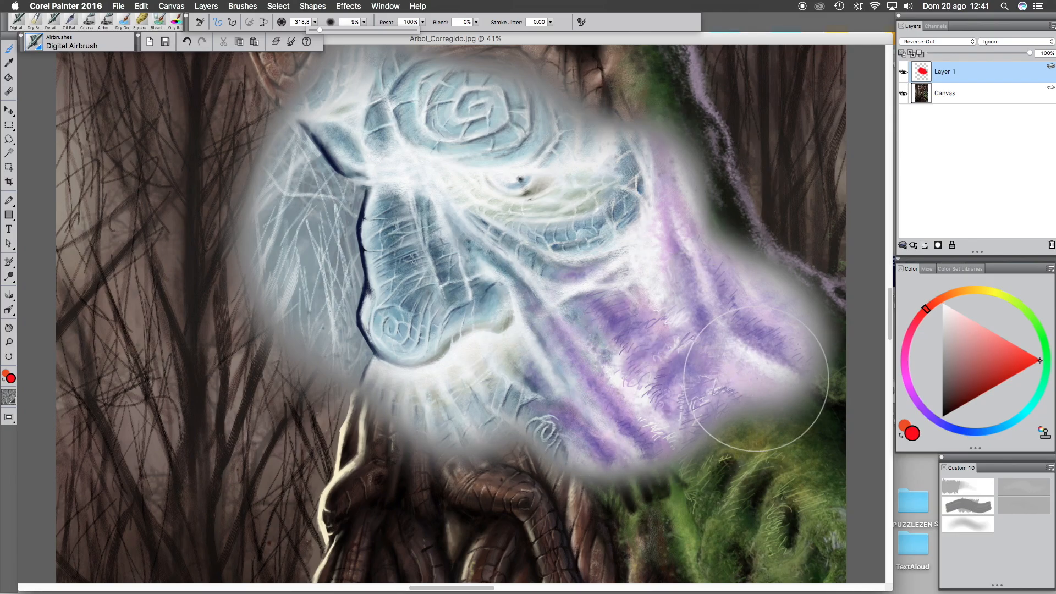
{"action": "left_click", "coordinate": [976, 431]}
{"action": "mouse_move", "coordinate": [709, 416]}
{"action": "left_mouse_down"}
{"action": "mouse_move", "coordinate": [754, 431]}
{"action": "mouse_move", "coordinate": [643, 440]}
{"action": "mouse_move", "coordinate": [467, 424]}
{"action": "mouse_move", "coordinate": [679, 486]}
{"action": "mouse_move", "coordinate": [552, 474]}
{"action": "mouse_move", "coordinate": [589, 440]}
{"action": "left_mouse_up"}
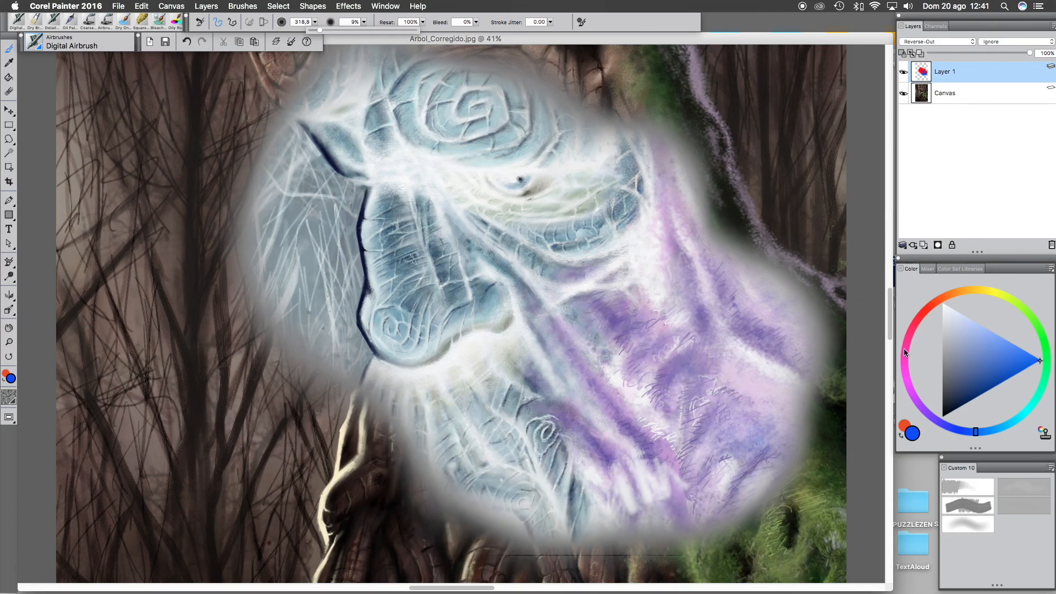
{"action": "left_click", "coordinate": [1029, 312]}
{"action": "mouse_move", "coordinate": [764, 183]}
{"action": "left_mouse_down"}
{"action": "mouse_move", "coordinate": [672, 233]}
{"action": "mouse_move", "coordinate": [766, 218]}
{"action": "mouse_move", "coordinate": [824, 366]}
{"action": "mouse_move", "coordinate": [665, 214]}
{"action": "mouse_move", "coordinate": [405, 269]}
{"action": "mouse_move", "coordinate": [365, 383]}
{"action": "mouse_move", "coordinate": [398, 445]}
{"action": "mouse_move", "coordinate": [407, 495]}
{"action": "left_mouse_up"}
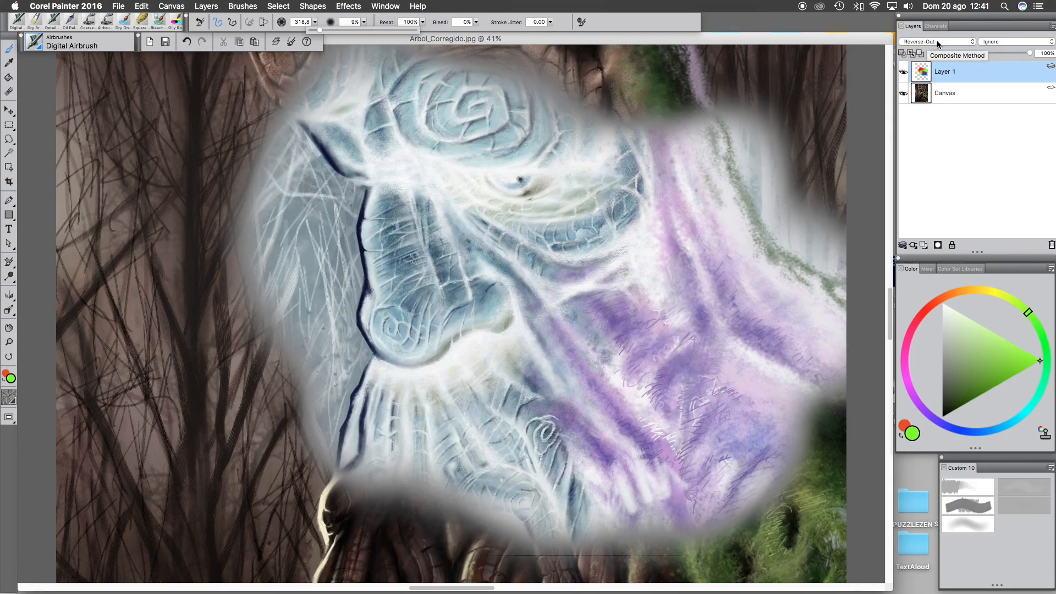
- Delete the painted layer and create a new empty layer
{"action": "left_click", "coordinate": [1052, 245]}
{"action": "left_click", "coordinate": [924, 245]}
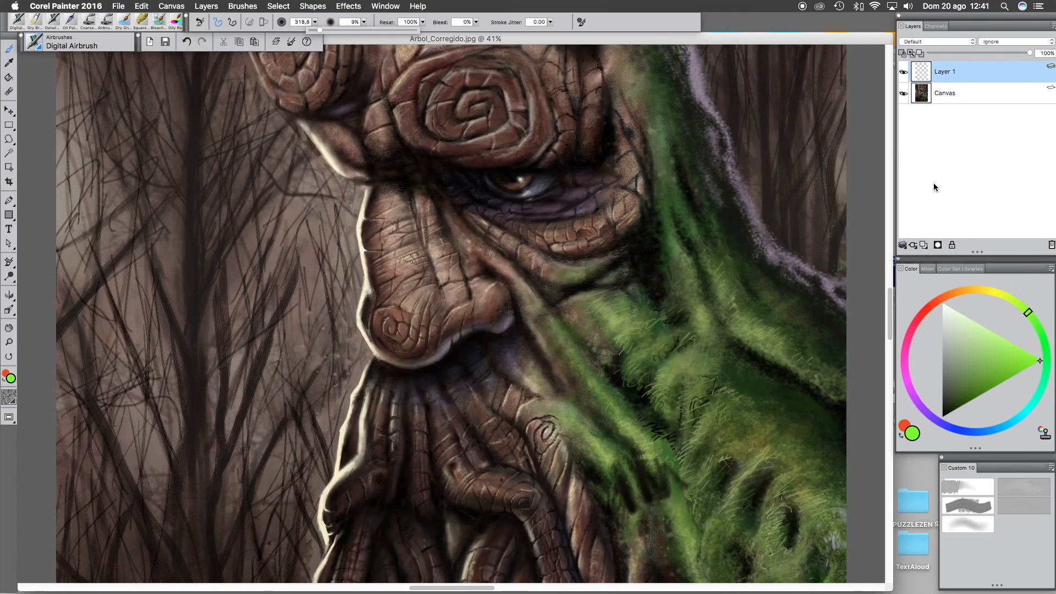
{"action": "left_click", "coordinate": [945, 44]}
- Paint a green airbrush patch over the tree's eye area on the new layer
{"action": "left_click", "coordinate": [543, 234]}
{"action": "mouse_move", "coordinate": [569, 224]}
{"action": "left_mouse_down"}
{"action": "mouse_move", "coordinate": [484, 290]}
{"action": "mouse_move", "coordinate": [569, 218]}
{"action": "mouse_move", "coordinate": [529, 337]}
{"action": "mouse_move", "coordinate": [488, 254]}
{"action": "mouse_move", "coordinate": [498, 247]}
{"action": "left_mouse_up"}
- Set the layer's composite method to Multiply
{"action": "left_click", "coordinate": [961, 40]}
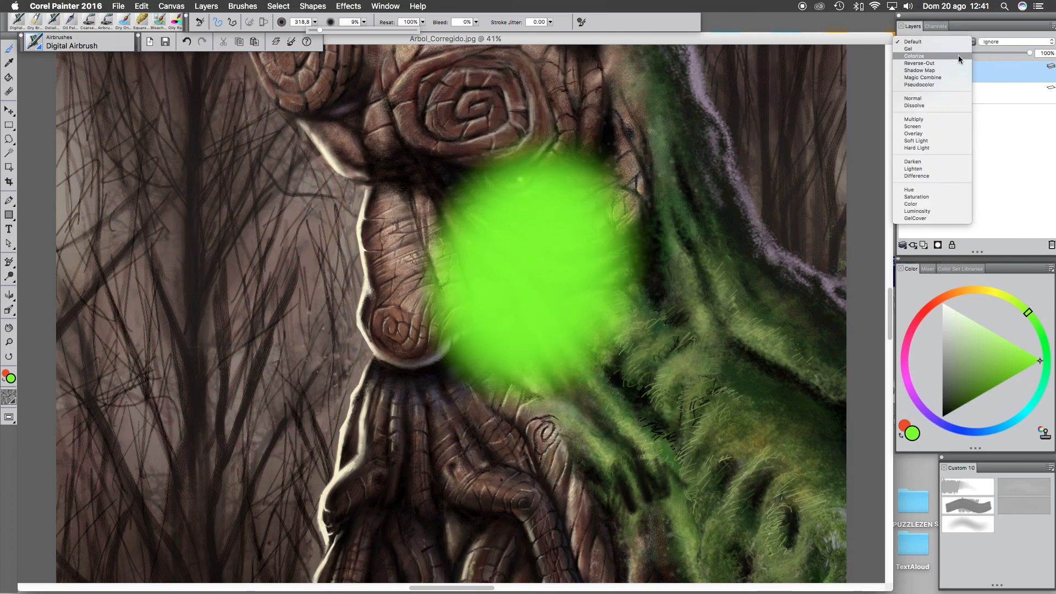
{"action": "left_click", "coordinate": [945, 119]}
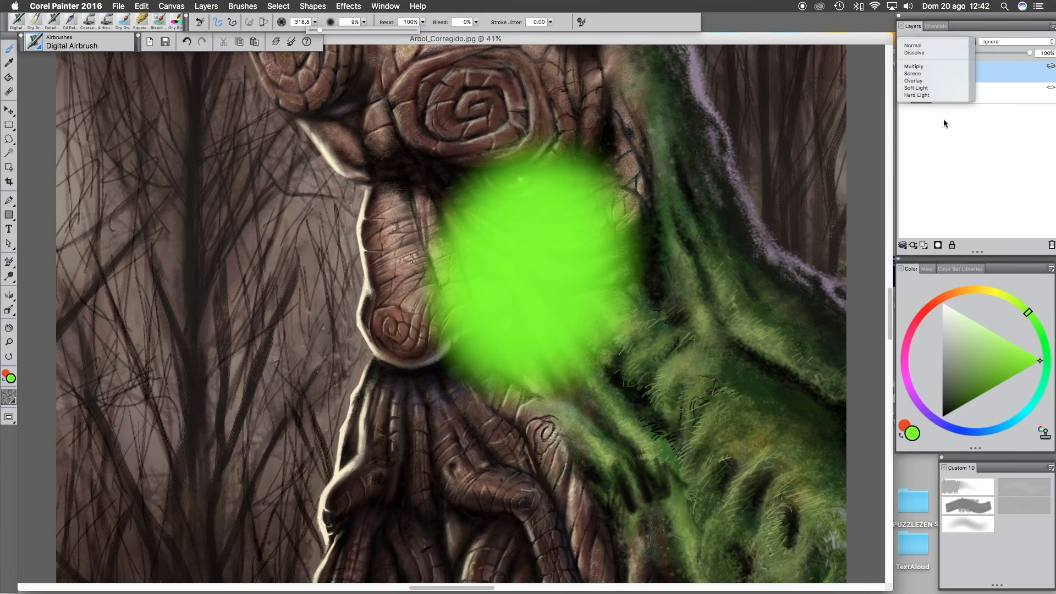
- Paint another green airbrush stroke over the face on the Multiply layer
{"action": "mouse_move", "coordinate": [479, 420]}
{"action": "left_mouse_down"}
{"action": "mouse_move", "coordinate": [504, 451]}
{"action": "mouse_move", "coordinate": [536, 374]}
{"action": "mouse_move", "coordinate": [581, 381]}
{"action": "mouse_move", "coordinate": [642, 439]}
{"action": "mouse_move", "coordinate": [566, 391]}
{"action": "mouse_move", "coordinate": [474, 289]}
{"action": "mouse_move", "coordinate": [430, 332]}
{"action": "mouse_move", "coordinate": [445, 409]}
{"action": "mouse_move", "coordinate": [455, 330]}
{"action": "left_mouse_up"}
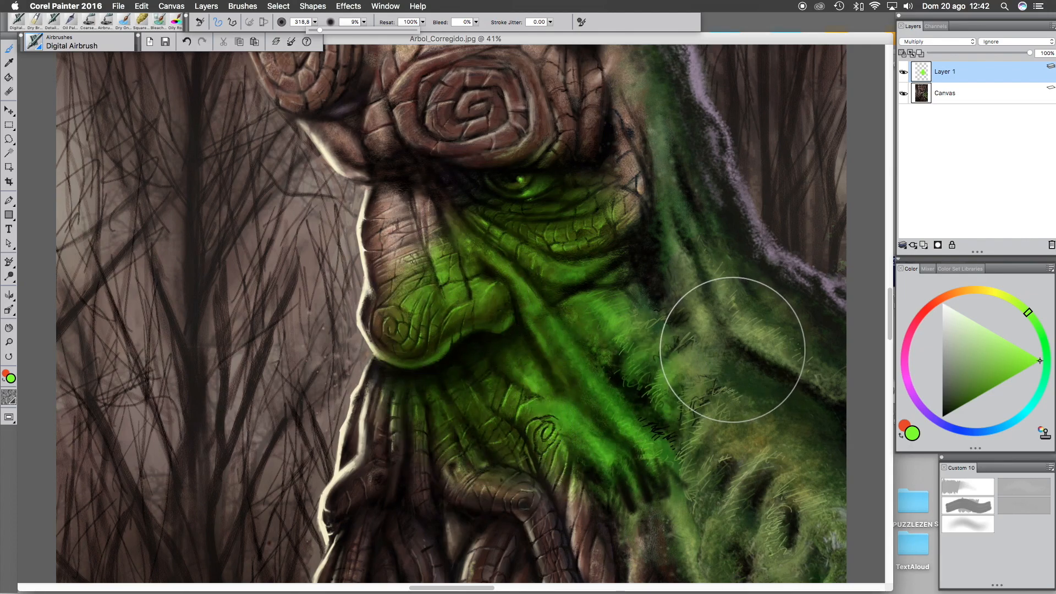
- Add a new layer and paint a green airbrush patch beside the face on it
{"action": "left_click", "coordinate": [924, 245]}
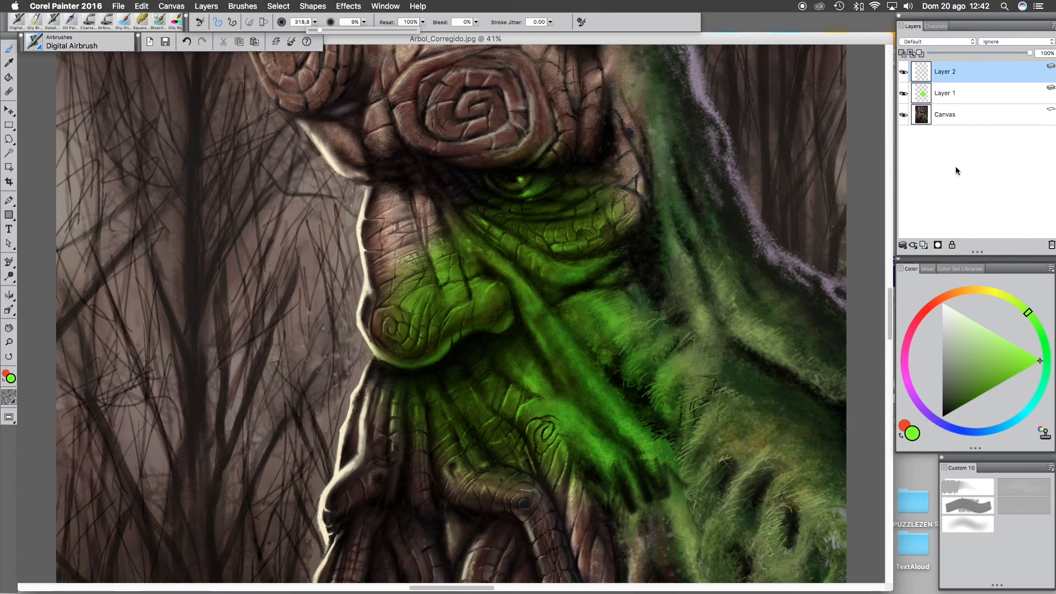
{"action": "mouse_move", "coordinate": [363, 221]}
{"action": "left_mouse_down"}
{"action": "mouse_move", "coordinate": [337, 379]}
{"action": "mouse_move", "coordinate": [309, 385]}
{"action": "mouse_move", "coordinate": [260, 290]}
{"action": "mouse_move", "coordinate": [297, 377]}
{"action": "mouse_move", "coordinate": [264, 248]}
{"action": "left_mouse_up"}
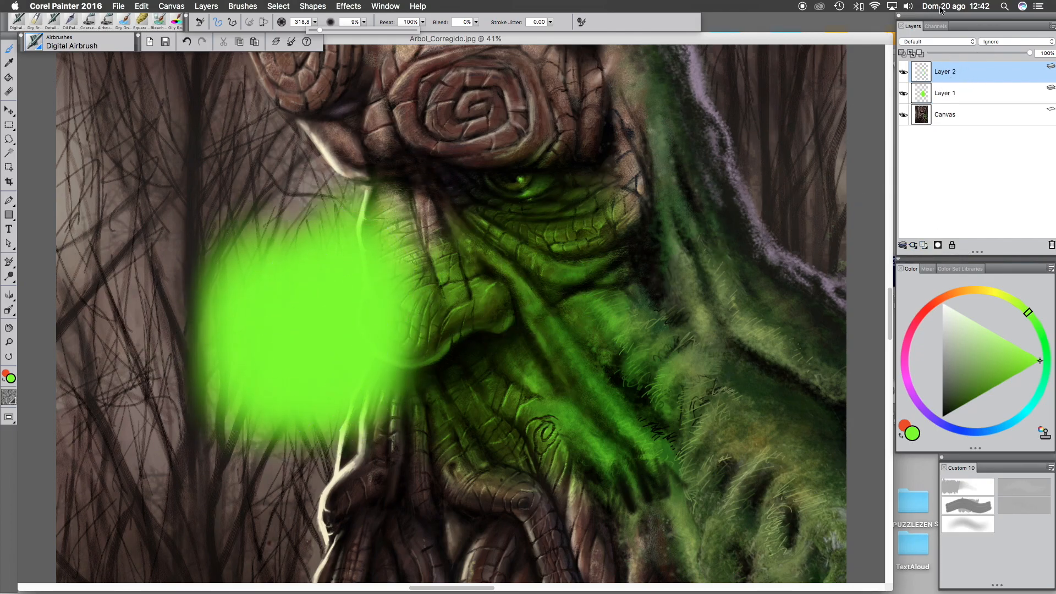
- Set Layer 1's composite method to Overlay and paint more green airbrush over the face
{"action": "left_click", "coordinate": [934, 42]}
{"action": "left_click", "coordinate": [939, 56]}
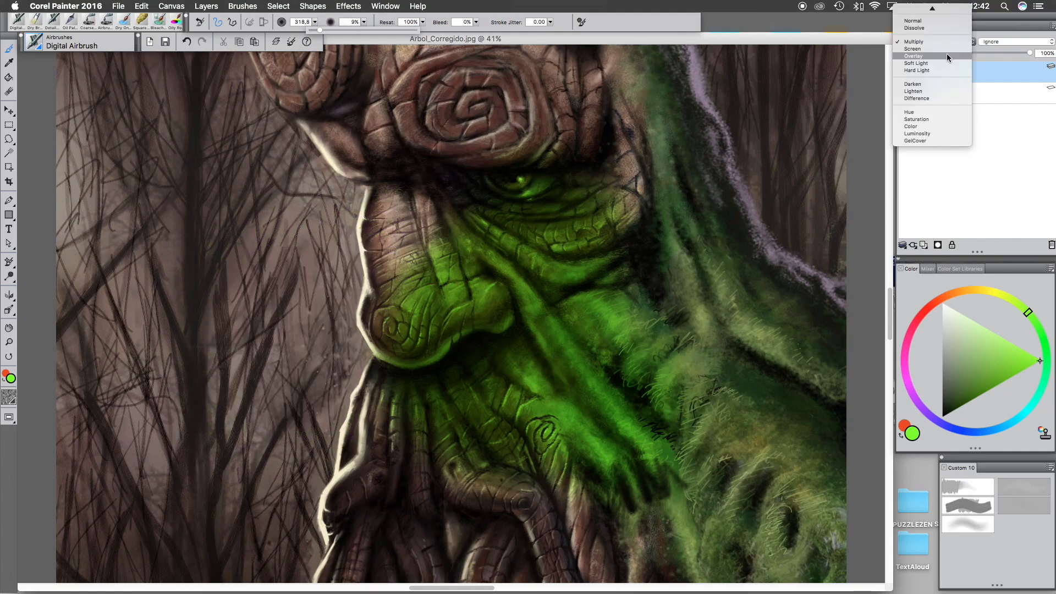
{"action": "left_click", "coordinate": [943, 55]}
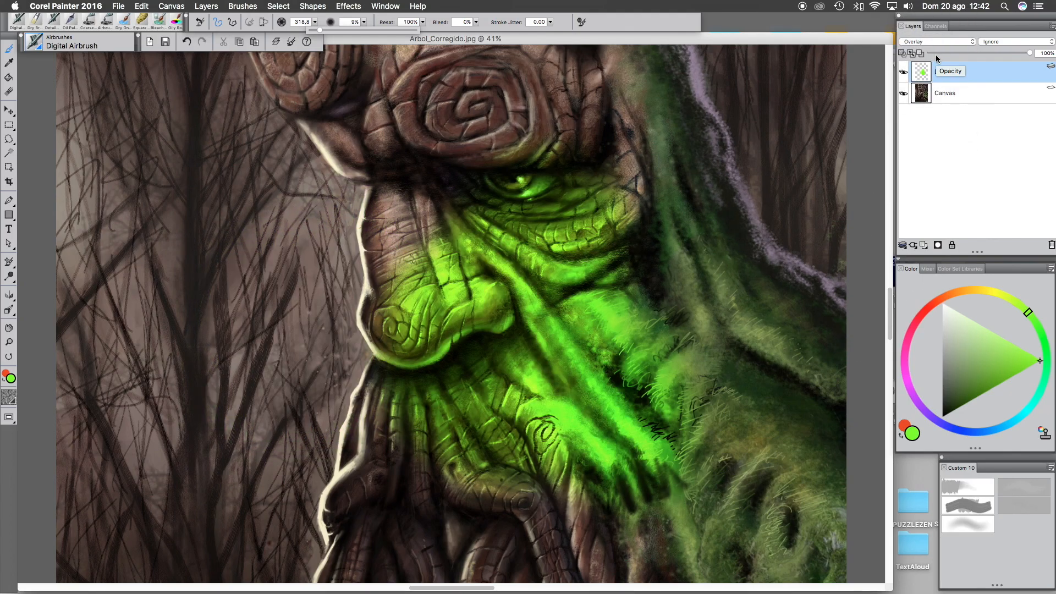
{"action": "mouse_move", "coordinate": [494, 303]}
{"action": "left_mouse_down"}
{"action": "mouse_move", "coordinate": [436, 176]}
{"action": "mouse_move", "coordinate": [425, 331]}
{"action": "mouse_move", "coordinate": [472, 141]}
{"action": "mouse_move", "coordinate": [572, 180]}
{"action": "left_mouse_up"}
- Choose a red colour and paint red airbrush strokes across the face, beard and moss
{"action": "left_click_drag", "start_coordinate": [933, 305], "coordinate": [927, 309]}
{"action": "mouse_move", "coordinate": [1010, 344]}
{"action": "left_mouse_down"}
{"action": "mouse_move", "coordinate": [991, 299]}
{"action": "mouse_move", "coordinate": [988, 330]}
{"action": "left_mouse_up"}
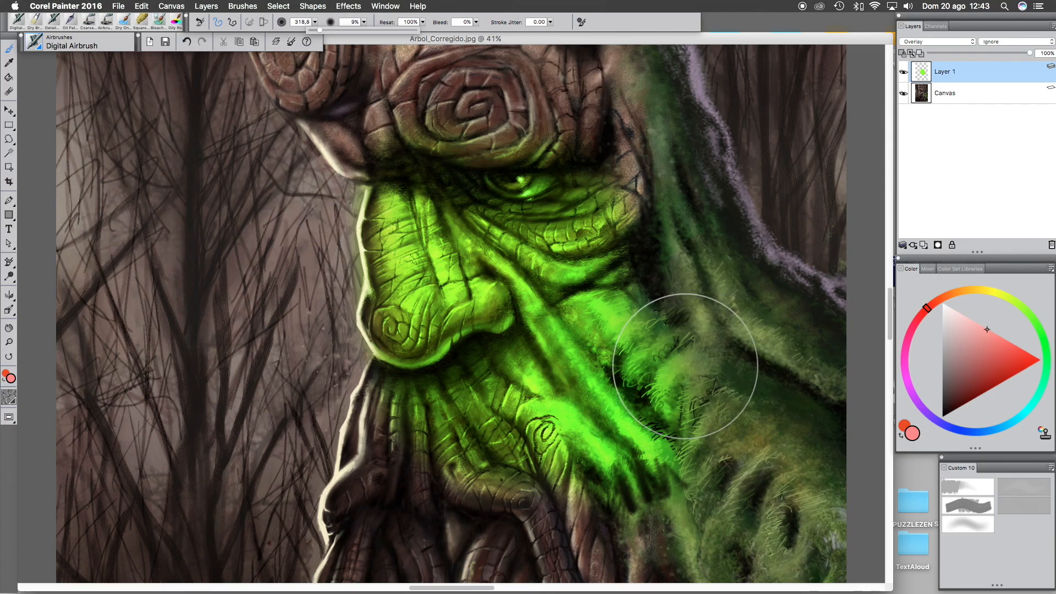
{"action": "mouse_move", "coordinate": [604, 242]}
{"action": "left_mouse_down"}
{"action": "mouse_move", "coordinate": [519, 333]}
{"action": "mouse_move", "coordinate": [499, 242]}
{"action": "mouse_move", "coordinate": [457, 323]}
{"action": "mouse_move", "coordinate": [437, 253]}
{"action": "mouse_move", "coordinate": [408, 307]}
{"action": "mouse_move", "coordinate": [433, 215]}
{"action": "mouse_move", "coordinate": [613, 334]}
{"action": "mouse_move", "coordinate": [662, 329]}
{"action": "mouse_move", "coordinate": [561, 235]}
{"action": "mouse_move", "coordinate": [470, 262]}
{"action": "mouse_move", "coordinate": [407, 202]}
{"action": "mouse_move", "coordinate": [409, 302]}
{"action": "mouse_move", "coordinate": [468, 166]}
{"action": "mouse_move", "coordinate": [573, 266]}
{"action": "mouse_move", "coordinate": [658, 214]}
{"action": "mouse_move", "coordinate": [640, 171]}
{"action": "mouse_move", "coordinate": [584, 256]}
{"action": "mouse_move", "coordinate": [535, 176]}
{"action": "mouse_move", "coordinate": [495, 265]}
{"action": "mouse_move", "coordinate": [496, 352]}
{"action": "mouse_move", "coordinate": [522, 412]}
{"action": "left_mouse_up"}
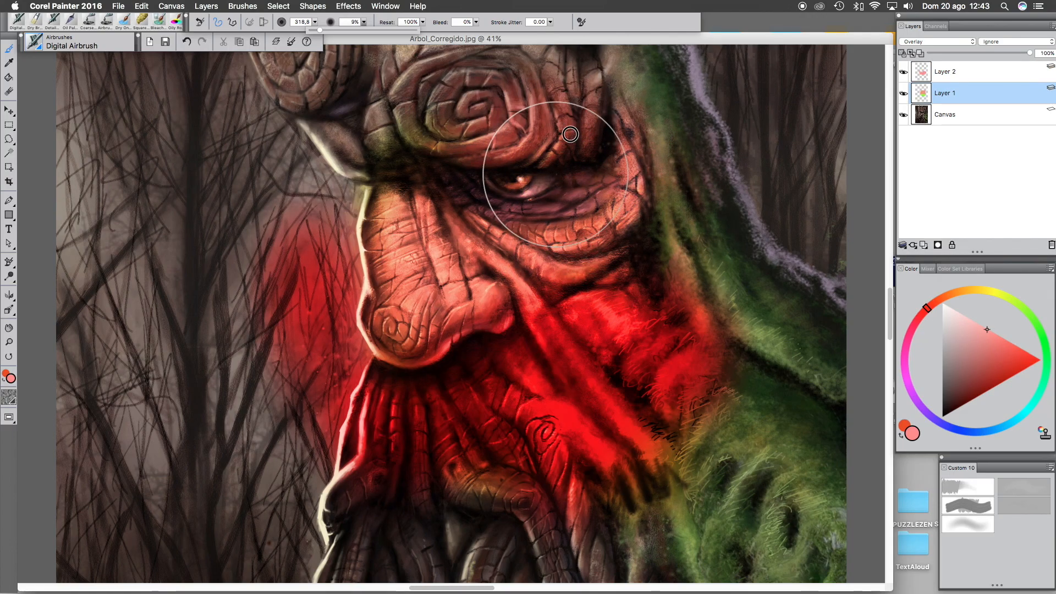
{"action": "mouse_move", "coordinate": [570, 134]}
{"action": "left_mouse_down"}
{"action": "mouse_move", "coordinate": [506, 173]}
{"action": "mouse_move", "coordinate": [415, 158]}
{"action": "mouse_move", "coordinate": [475, 129]}
{"action": "left_mouse_up"}
{"action": "mouse_move", "coordinate": [584, 126]}
{"action": "left_mouse_down"}
{"action": "mouse_move", "coordinate": [585, 80]}
{"action": "mouse_move", "coordinate": [587, 214]}
{"action": "left_mouse_up"}
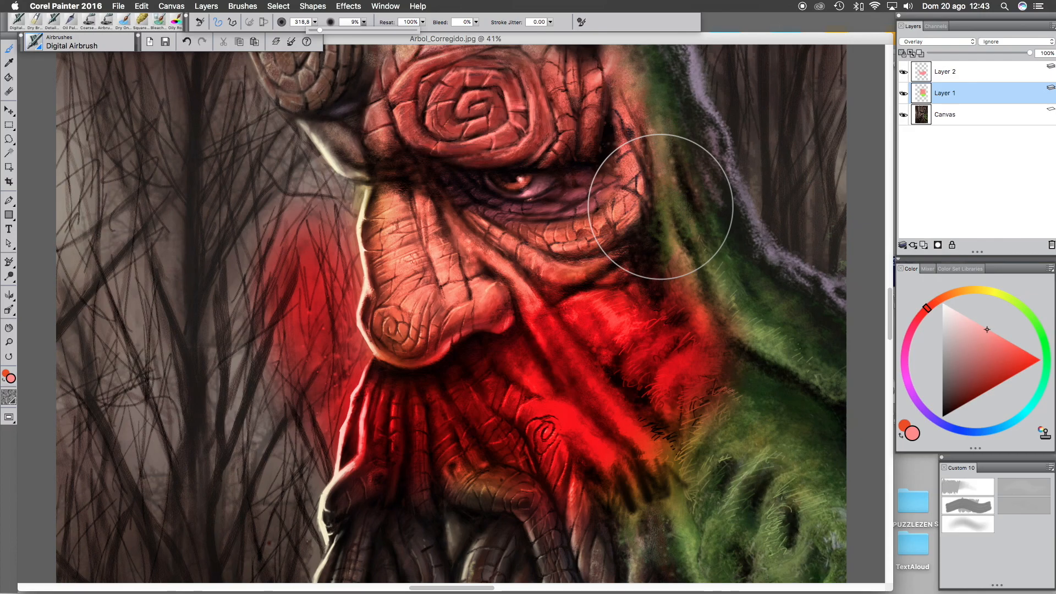
{"action": "mouse_move", "coordinate": [444, 121]}
{"action": "left_mouse_down"}
{"action": "mouse_move", "coordinate": [377, 109]}
{"action": "mouse_move", "coordinate": [363, 138]}
{"action": "mouse_move", "coordinate": [359, 98]}
{"action": "mouse_move", "coordinate": [378, 149]}
{"action": "mouse_move", "coordinate": [367, 79]}
{"action": "mouse_move", "coordinate": [405, 148]}
{"action": "mouse_move", "coordinate": [493, 74]}
{"action": "mouse_move", "coordinate": [581, 84]}
{"action": "mouse_move", "coordinate": [641, 155]}
{"action": "mouse_move", "coordinate": [672, 124]}
{"action": "mouse_move", "coordinate": [669, 149]}
{"action": "mouse_move", "coordinate": [781, 240]}
{"action": "mouse_move", "coordinate": [706, 139]}
{"action": "mouse_move", "coordinate": [693, 84]}
{"action": "mouse_move", "coordinate": [667, 146]}
{"action": "mouse_move", "coordinate": [685, 116]}
{"action": "mouse_move", "coordinate": [677, 195]}
{"action": "mouse_move", "coordinate": [697, 216]}
{"action": "mouse_move", "coordinate": [674, 262]}
{"action": "mouse_move", "coordinate": [702, 173]}
{"action": "mouse_move", "coordinate": [705, 252]}
{"action": "mouse_move", "coordinate": [737, 267]}
{"action": "mouse_move", "coordinate": [758, 306]}
{"action": "mouse_move", "coordinate": [811, 340]}
{"action": "mouse_move", "coordinate": [800, 351]}
{"action": "mouse_move", "coordinate": [733, 230]}
{"action": "mouse_move", "coordinate": [695, 252]}
{"action": "mouse_move", "coordinate": [679, 196]}
{"action": "mouse_move", "coordinate": [701, 248]}
{"action": "mouse_move", "coordinate": [684, 412]}
{"action": "mouse_move", "coordinate": [646, 363]}
{"action": "mouse_move", "coordinate": [707, 370]}
{"action": "mouse_move", "coordinate": [601, 357]}
{"action": "mouse_move", "coordinate": [605, 452]}
{"action": "mouse_move", "coordinate": [701, 419]}
{"action": "mouse_move", "coordinate": [673, 348]}
{"action": "mouse_move", "coordinate": [593, 340]}
{"action": "mouse_move", "coordinate": [560, 413]}
{"action": "mouse_move", "coordinate": [630, 441]}
{"action": "mouse_move", "coordinate": [665, 374]}
{"action": "mouse_move", "coordinate": [622, 351]}
{"action": "mouse_move", "coordinate": [608, 356]}
{"action": "mouse_move", "coordinate": [581, 415]}
{"action": "mouse_move", "coordinate": [636, 436]}
{"action": "mouse_move", "coordinate": [701, 354]}
{"action": "mouse_move", "coordinate": [615, 317]}
{"action": "mouse_move", "coordinate": [569, 340]}
{"action": "mouse_move", "coordinate": [552, 384]}
{"action": "mouse_move", "coordinate": [560, 413]}
{"action": "left_mouse_up"}
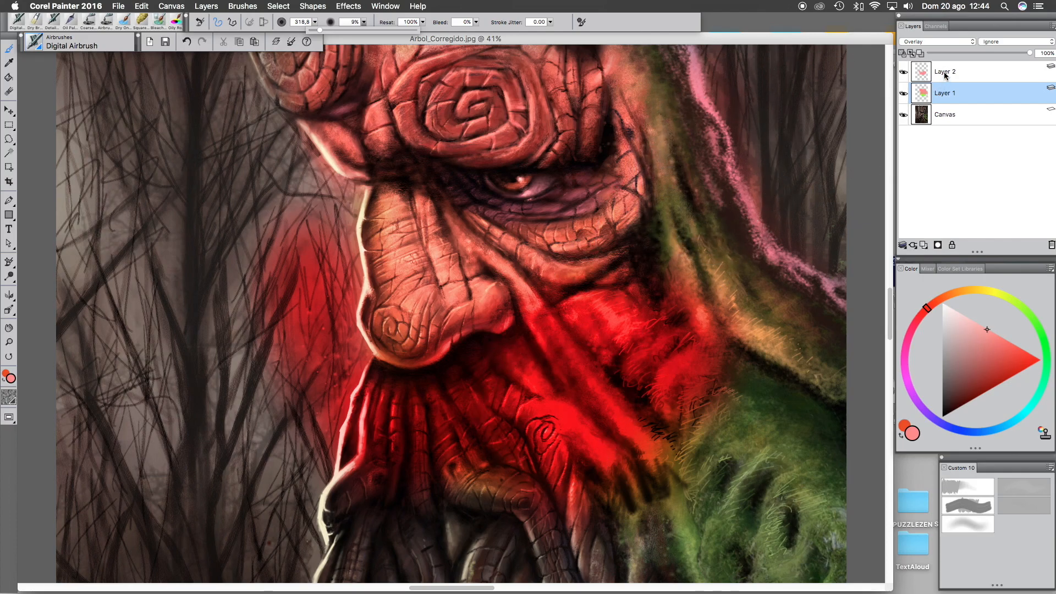
{"action": "mouse_move", "coordinate": [672, 182]}
{"action": "left_mouse_down"}
{"action": "mouse_move", "coordinate": [689, 128]}
{"action": "mouse_move", "coordinate": [647, 234]}
{"action": "mouse_move", "coordinate": [709, 167]}
{"action": "mouse_move", "coordinate": [768, 282]}
{"action": "mouse_move", "coordinate": [778, 345]}
{"action": "mouse_move", "coordinate": [772, 230]}
{"action": "mouse_move", "coordinate": [725, 286]}
{"action": "mouse_move", "coordinate": [706, 237]}
{"action": "mouse_move", "coordinate": [777, 282]}
{"action": "mouse_move", "coordinate": [765, 447]}
{"action": "mouse_move", "coordinate": [740, 456]}
{"action": "mouse_move", "coordinate": [753, 345]}
{"action": "mouse_move", "coordinate": [809, 439]}
{"action": "mouse_move", "coordinate": [758, 536]}
{"action": "mouse_move", "coordinate": [687, 539]}
{"action": "mouse_move", "coordinate": [682, 487]}
{"action": "mouse_move", "coordinate": [750, 483]}
{"action": "mouse_move", "coordinate": [746, 346]}
{"action": "left_mouse_up"}
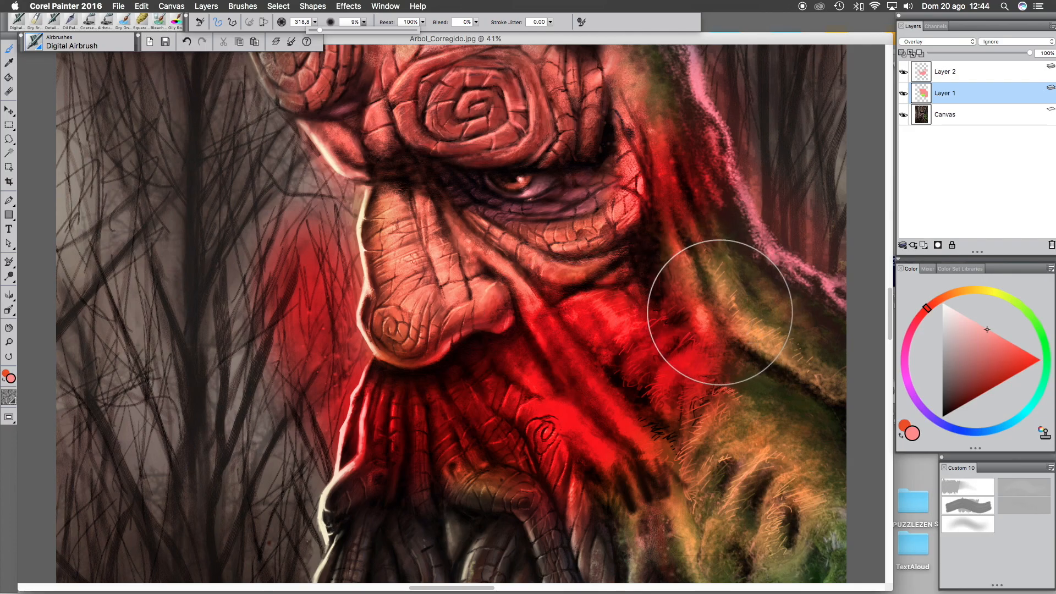
- Zoom out, then select Layer 1 and Layer 2 together and delete both layers
{"action": "key", "text": "super+minus"}
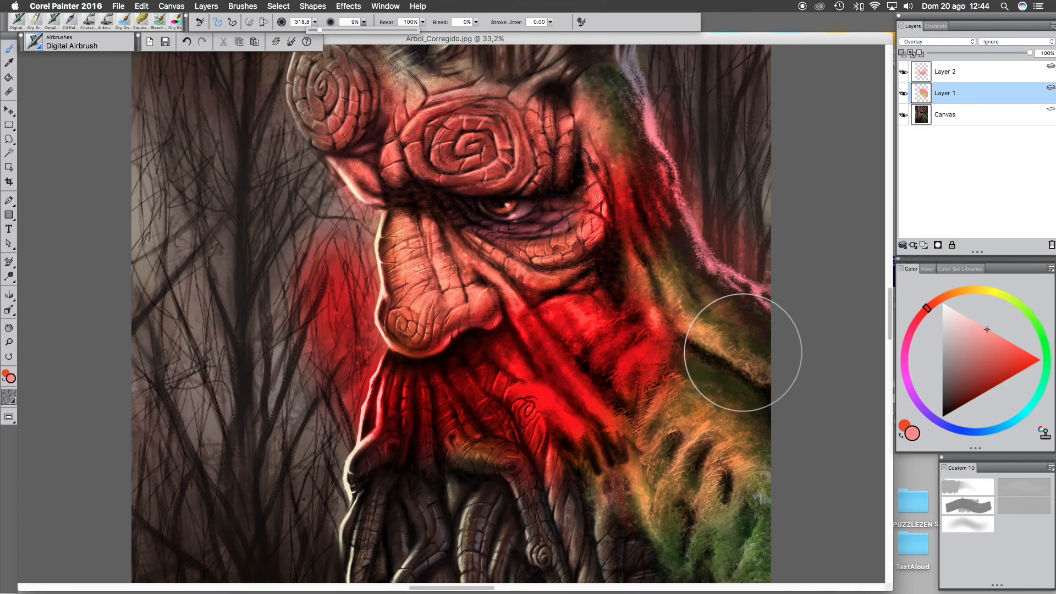
{"action": "key", "text": "super+minus"}
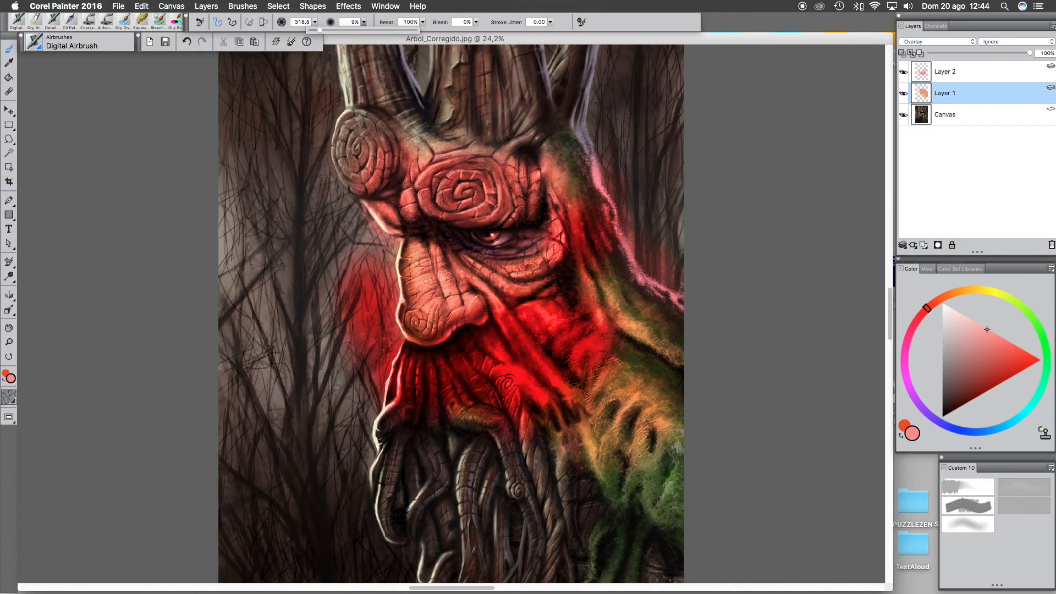
{"action": "left_click", "coordinate": [967, 75], "text": "shift"}
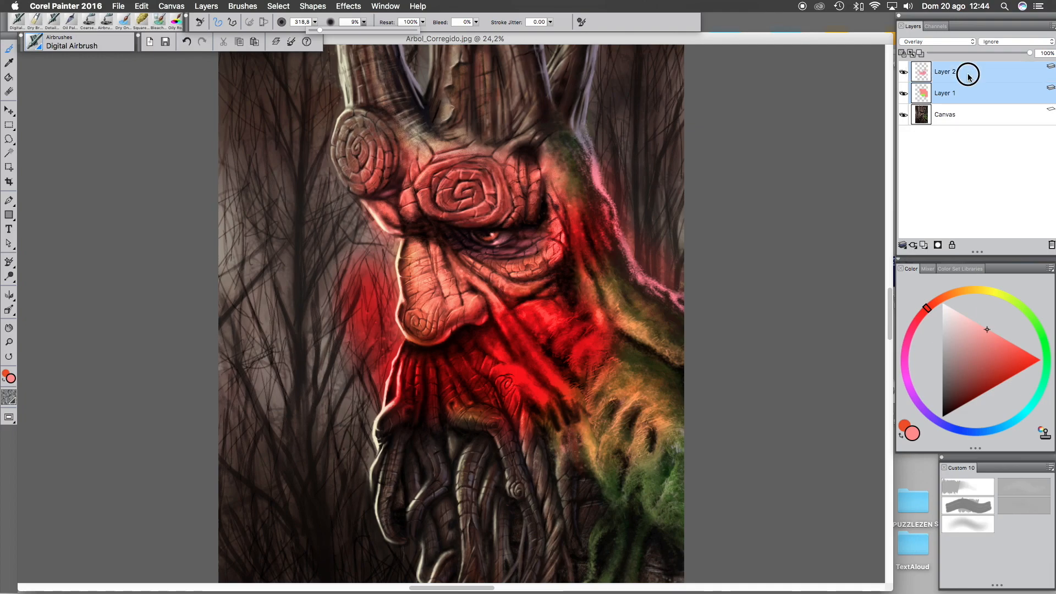
{"action": "left_click", "coordinate": [924, 245]}
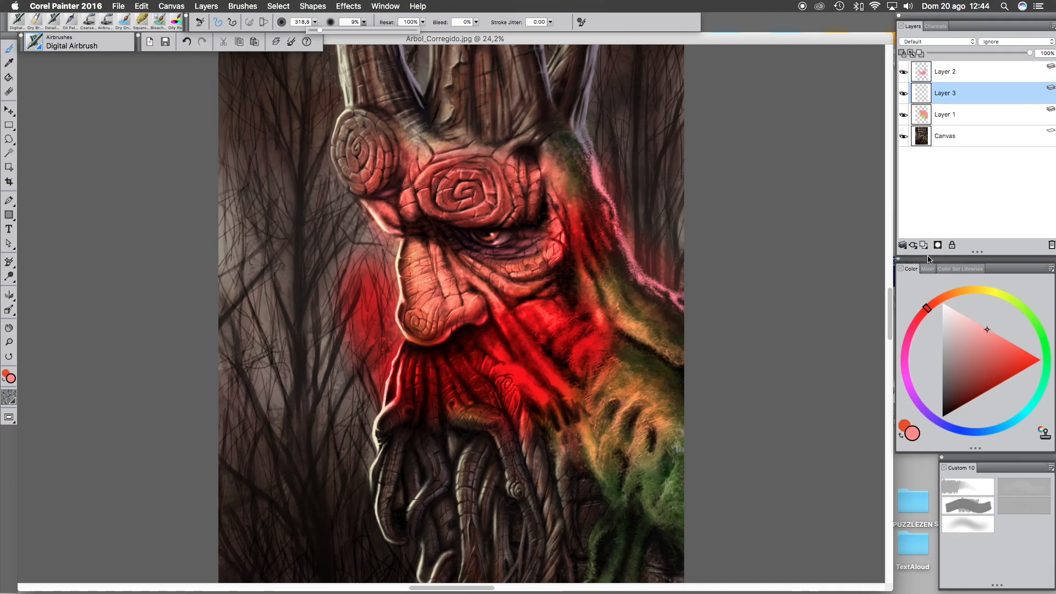
{"action": "left_click", "coordinate": [1051, 246]}
{"action": "left_click", "coordinate": [975, 76], "text": "shift"}
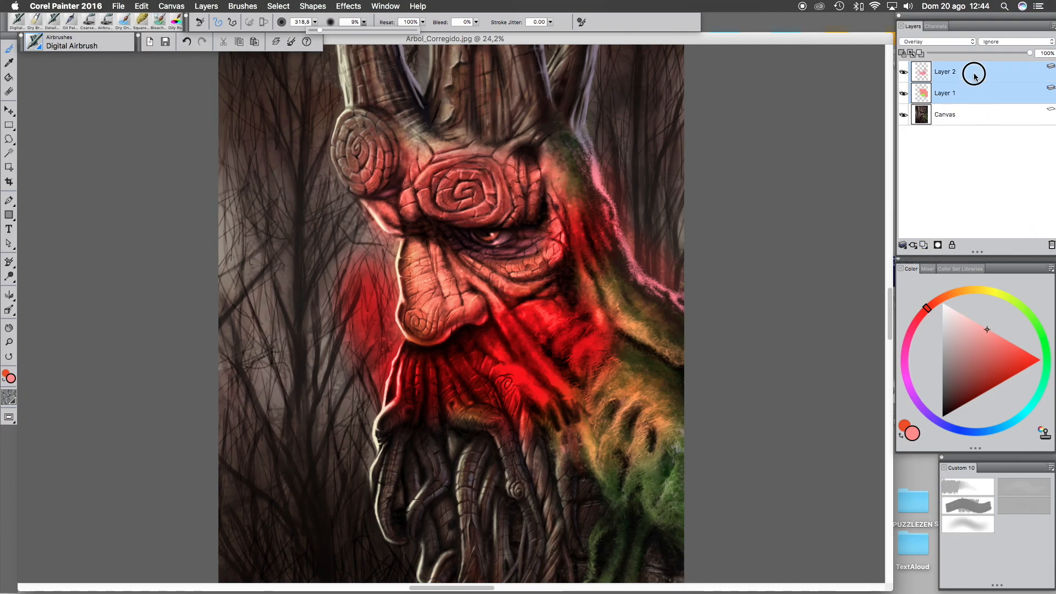
{"action": "left_click", "coordinate": [1050, 245]}
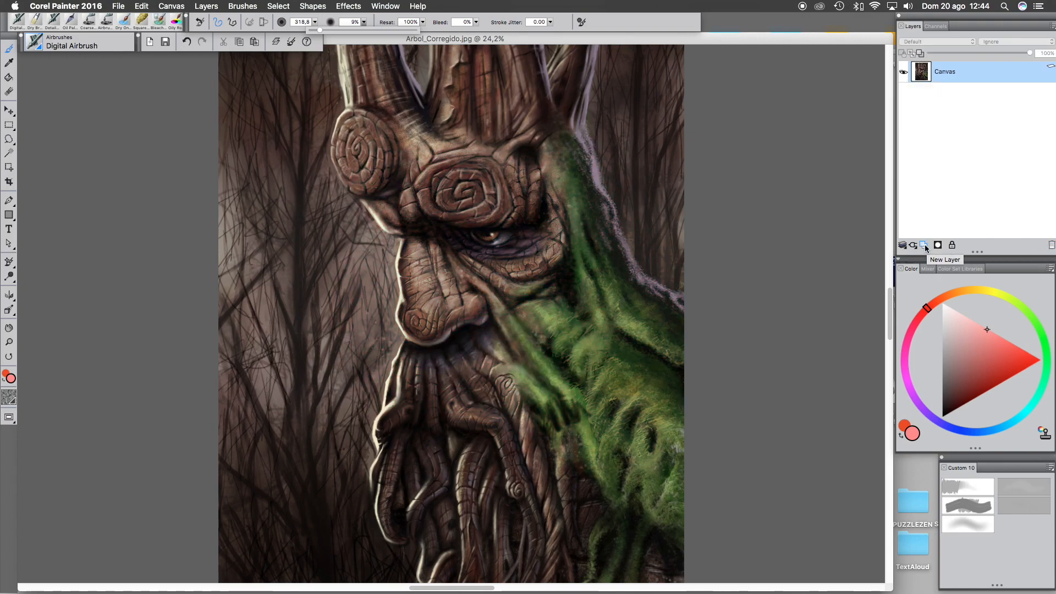
- Add a new layer and fill it with light blue using the Paint Bucket
{"action": "left_click", "coordinate": [925, 246]}
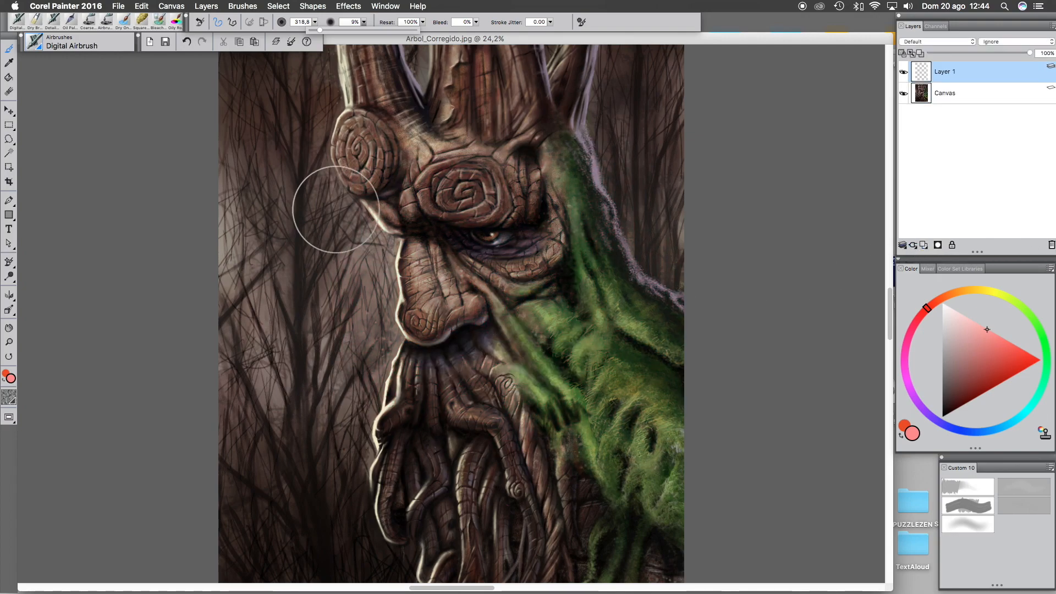
{"action": "left_click", "coordinate": [10, 77]}
{"action": "left_click", "coordinate": [973, 433]}
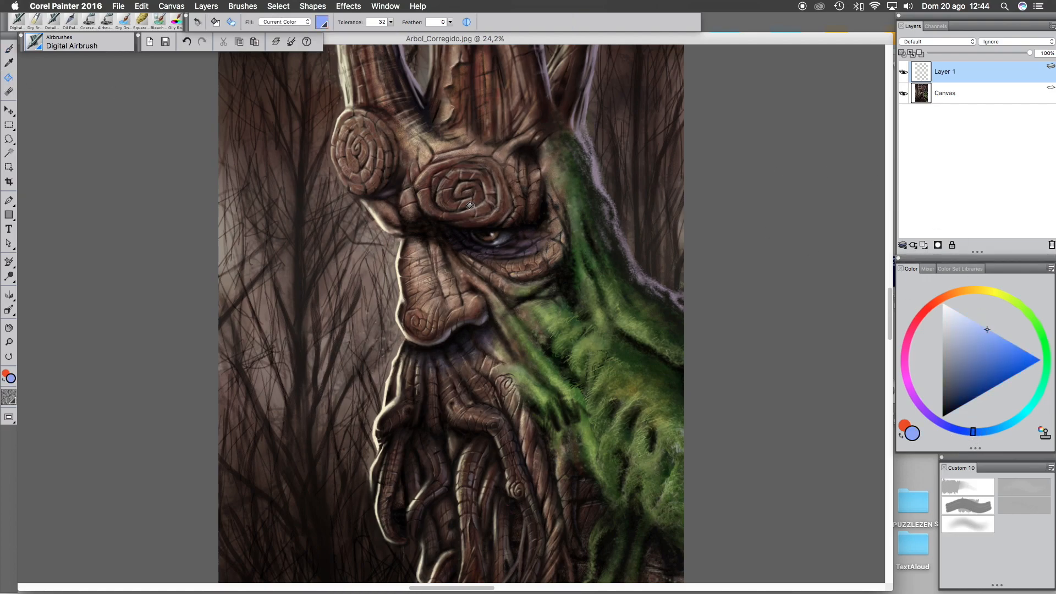
{"action": "left_click", "coordinate": [454, 299]}
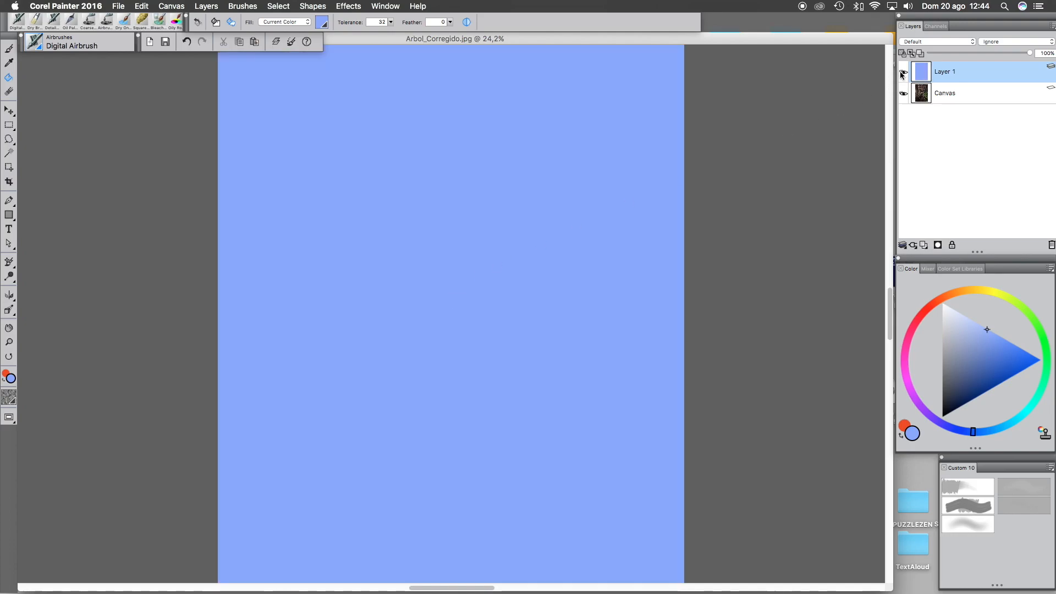
- Set the blue layer's composite method to Overlay and its opacity to 91%
{"action": "left_click", "coordinate": [943, 40]}
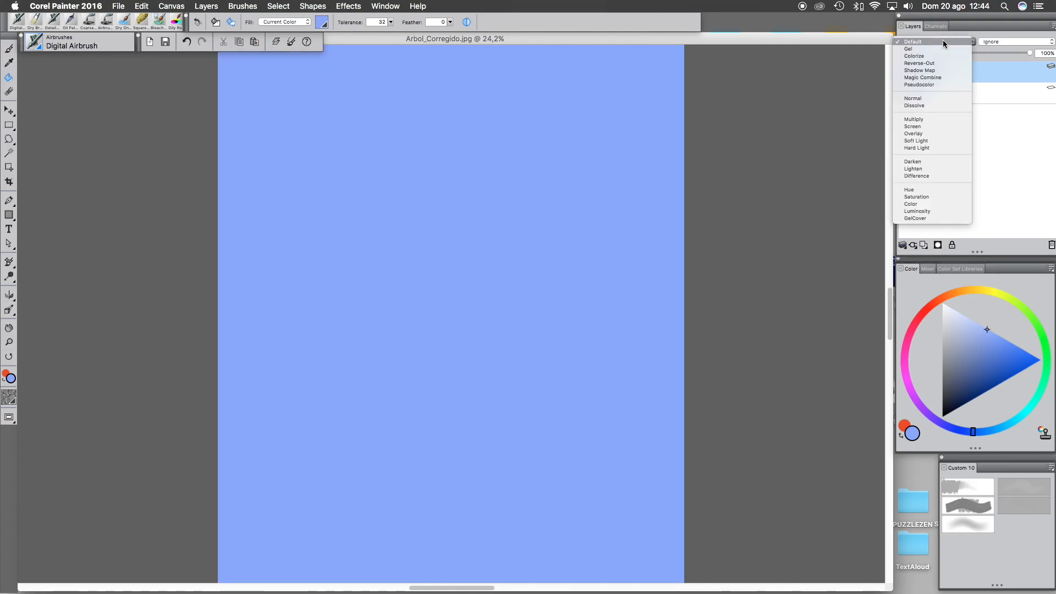
{"action": "left_click", "coordinate": [937, 133]}
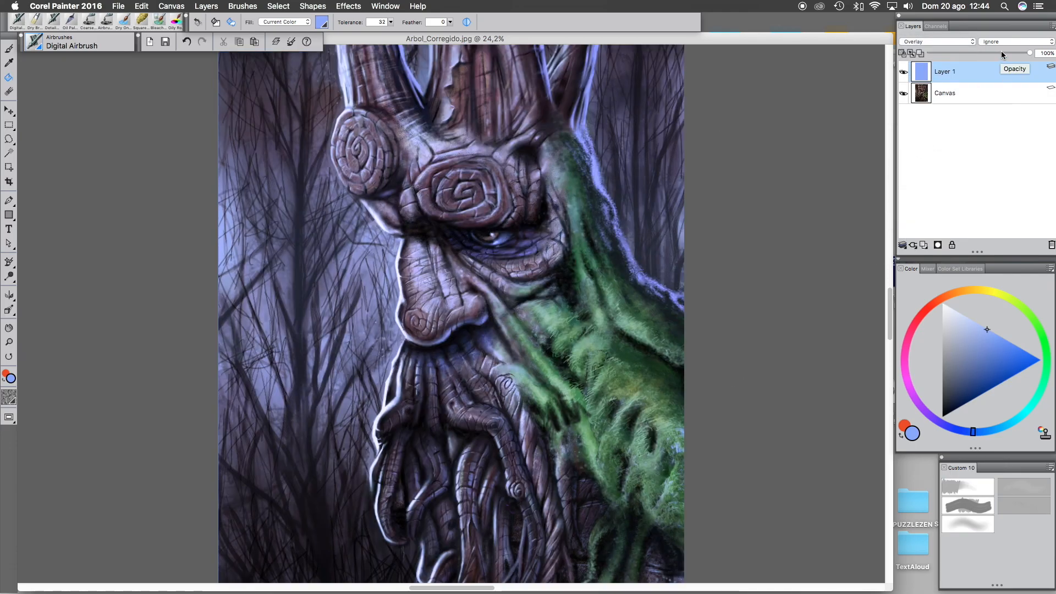
{"action": "left_click_drag", "start_coordinate": [1001, 51], "coordinate": [970, 53]}
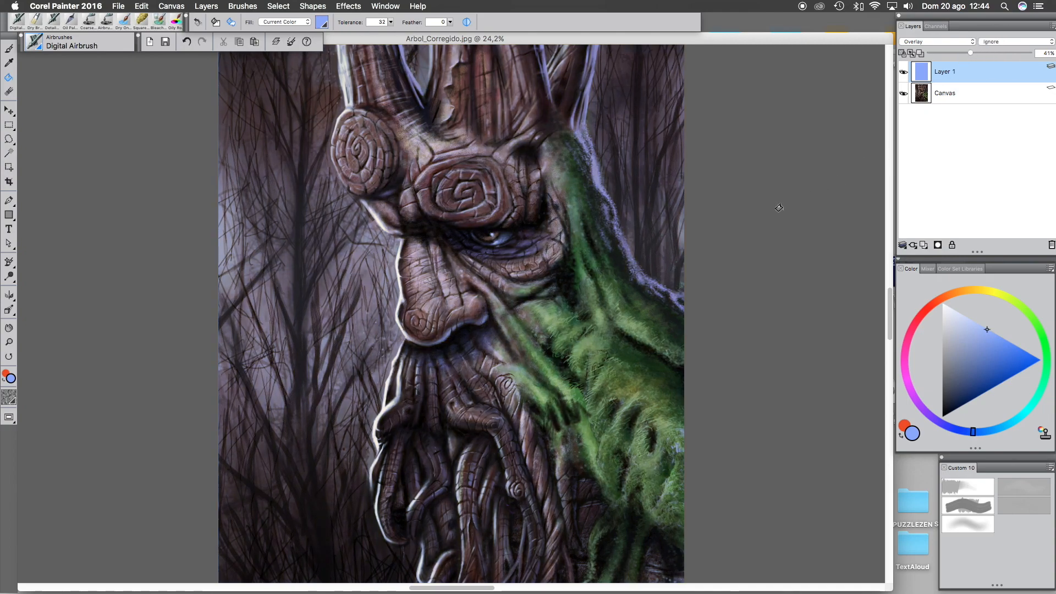
{"action": "left_click_drag", "start_coordinate": [972, 53], "coordinate": [982, 53]}
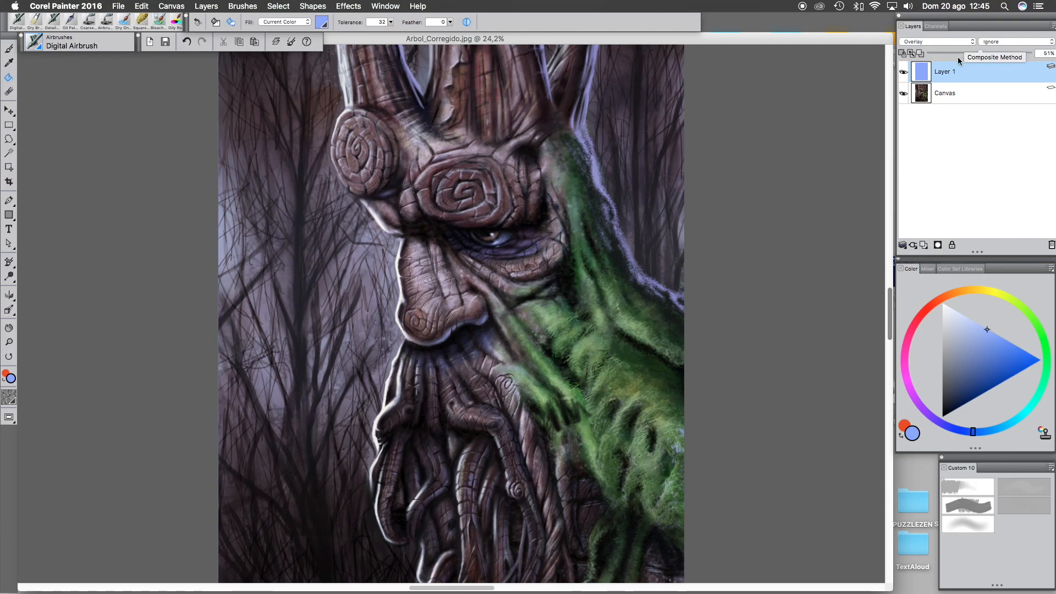
- Delete the blue fill layer
{"action": "left_click", "coordinate": [1051, 245]}
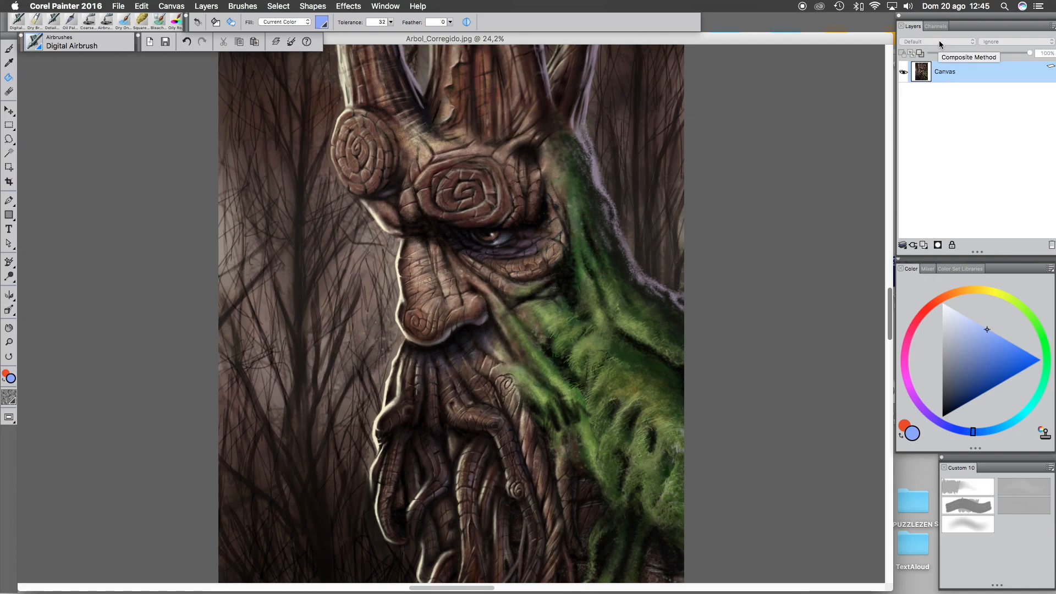
{"action": "left_click", "coordinate": [10, 49]}
{"action": "mouse_move", "coordinate": [596, 278]}
{"action": "left_mouse_down"}
{"action": "mouse_move", "coordinate": [529, 290]}
{"action": "mouse_move", "coordinate": [568, 286]}
{"action": "mouse_move", "coordinate": [532, 323]}
{"action": "mouse_move", "coordinate": [526, 296]}
{"action": "mouse_move", "coordinate": [542, 287]}
{"action": "mouse_move", "coordinate": [533, 260]}
{"action": "mouse_move", "coordinate": [572, 264]}
{"action": "mouse_move", "coordinate": [596, 303]}
{"action": "mouse_move", "coordinate": [580, 335]}
{"action": "mouse_move", "coordinate": [539, 363]}
{"action": "mouse_move", "coordinate": [528, 341]}
{"action": "left_mouse_up"}
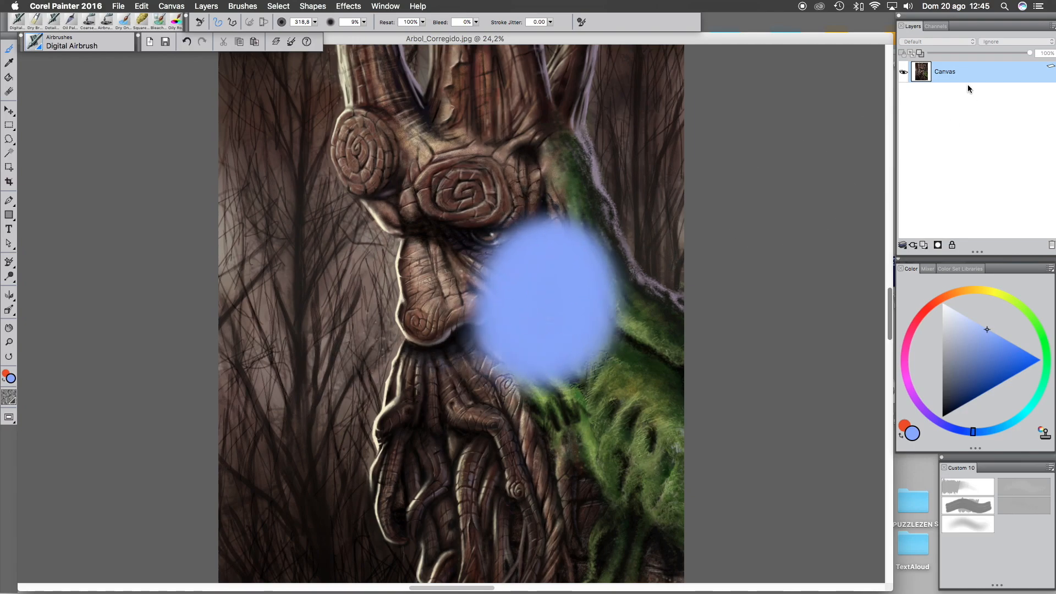
{"action": "key", "text": "super+z"}
- Add a new layer and paint a light blue airbrush patch over the eye and cheek area
{"action": "left_click", "coordinate": [924, 246]}
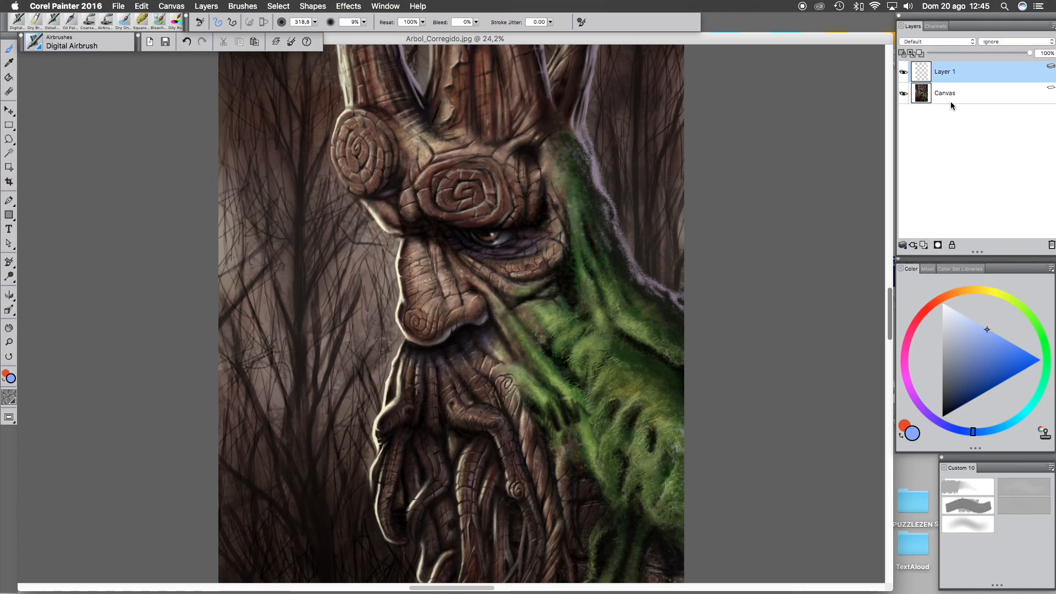
{"action": "left_click", "coordinate": [951, 42]}
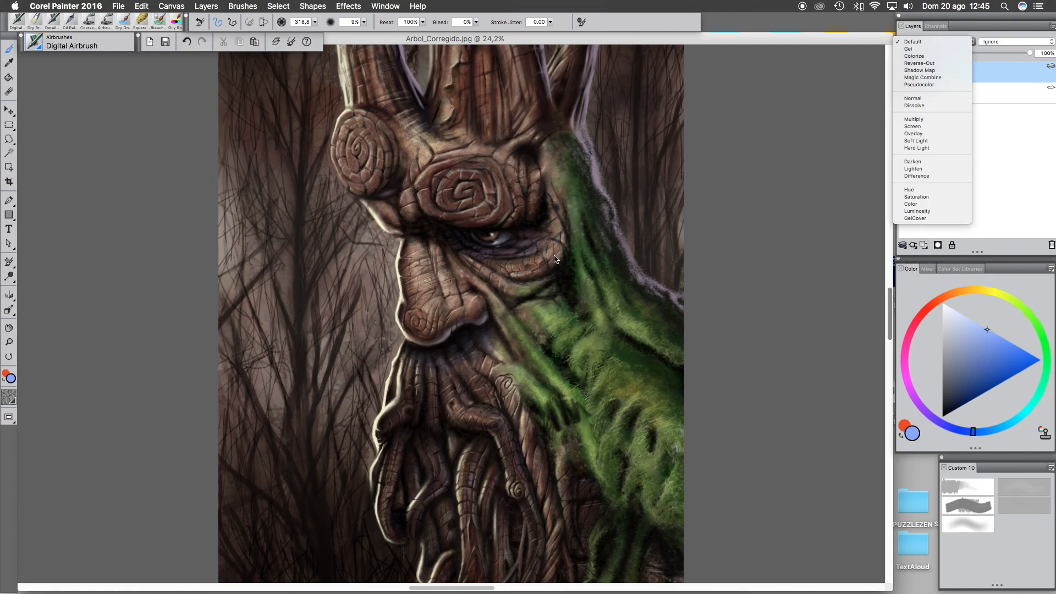
{"action": "left_click", "coordinate": [618, 253]}
{"action": "mouse_move", "coordinate": [490, 223]}
{"action": "left_mouse_down"}
{"action": "mouse_move", "coordinate": [495, 306]}
{"action": "mouse_move", "coordinate": [509, 207]}
{"action": "mouse_move", "coordinate": [530, 300]}
{"action": "mouse_move", "coordinate": [594, 321]}
{"action": "mouse_move", "coordinate": [486, 217]}
{"action": "mouse_move", "coordinate": [557, 353]}
{"action": "left_mouse_up"}
- Set the layer's composite method to Soft Light and add a short blue stroke near the eye
{"action": "left_click", "coordinate": [951, 42]}
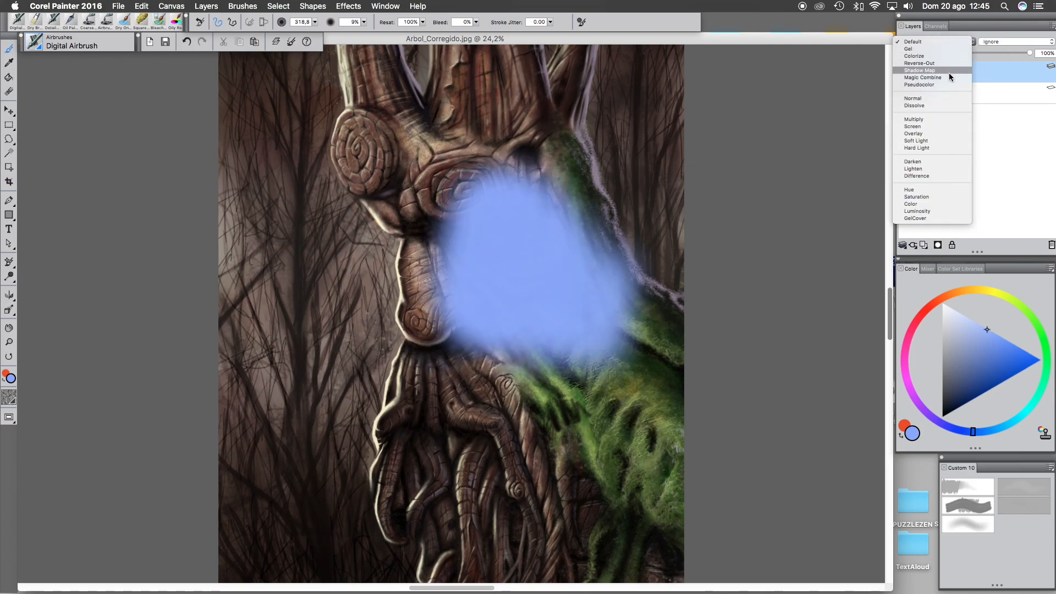
{"action": "left_click", "coordinate": [949, 140]}
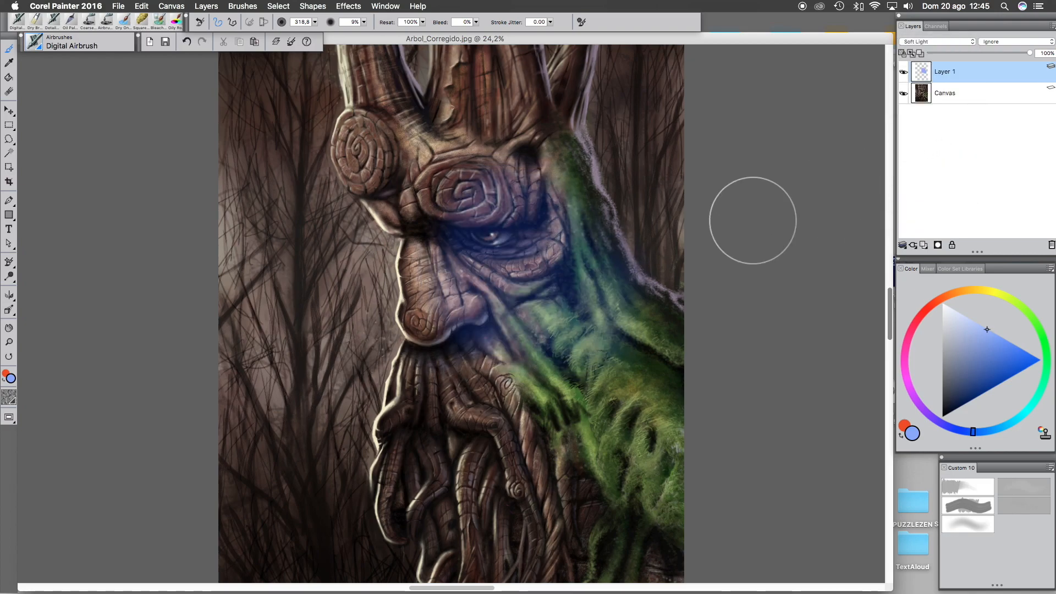
{"action": "mouse_move", "coordinate": [503, 239]}
{"action": "left_mouse_down"}
{"action": "mouse_move", "coordinate": [538, 235]}
{"action": "mouse_move", "coordinate": [526, 286]}
{"action": "mouse_move", "coordinate": [493, 297]}
{"action": "mouse_move", "coordinate": [483, 213]}
{"action": "left_mouse_up"}
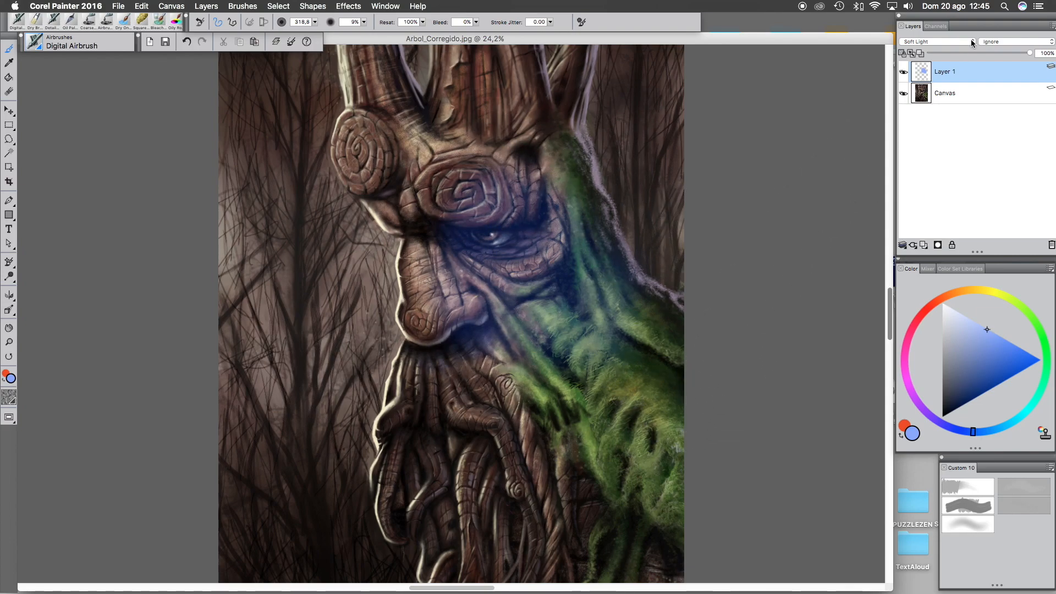
- Set the layer's composite method to Hard Light and add another blue stroke over the face
{"action": "left_click", "coordinate": [944, 44]}
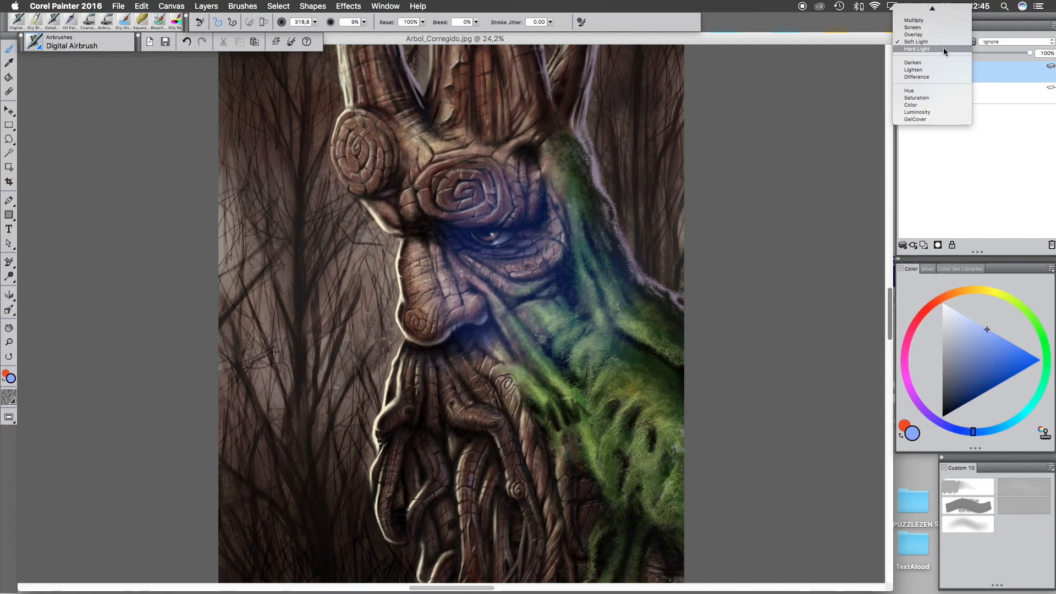
{"action": "left_click", "coordinate": [943, 48]}
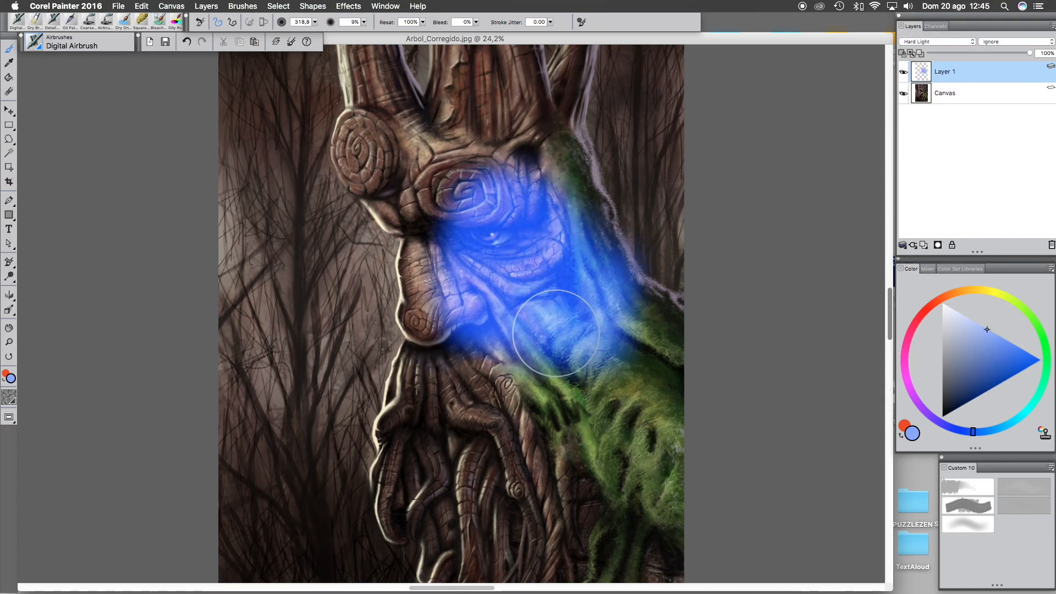
{"action": "mouse_move", "coordinate": [542, 288]}
{"action": "left_mouse_down"}
{"action": "mouse_move", "coordinate": [555, 210]}
{"action": "mouse_move", "coordinate": [522, 334]}
{"action": "mouse_move", "coordinate": [550, 255]}
{"action": "left_mouse_up"}
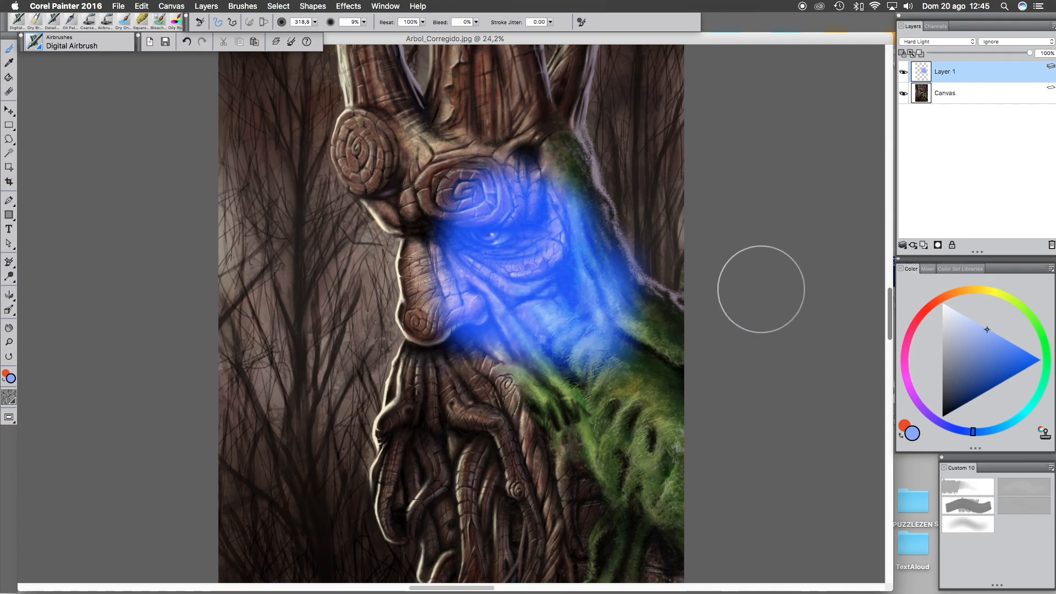
- Switch the layer's composite method to Darken
{"action": "left_click", "coordinate": [950, 41]}
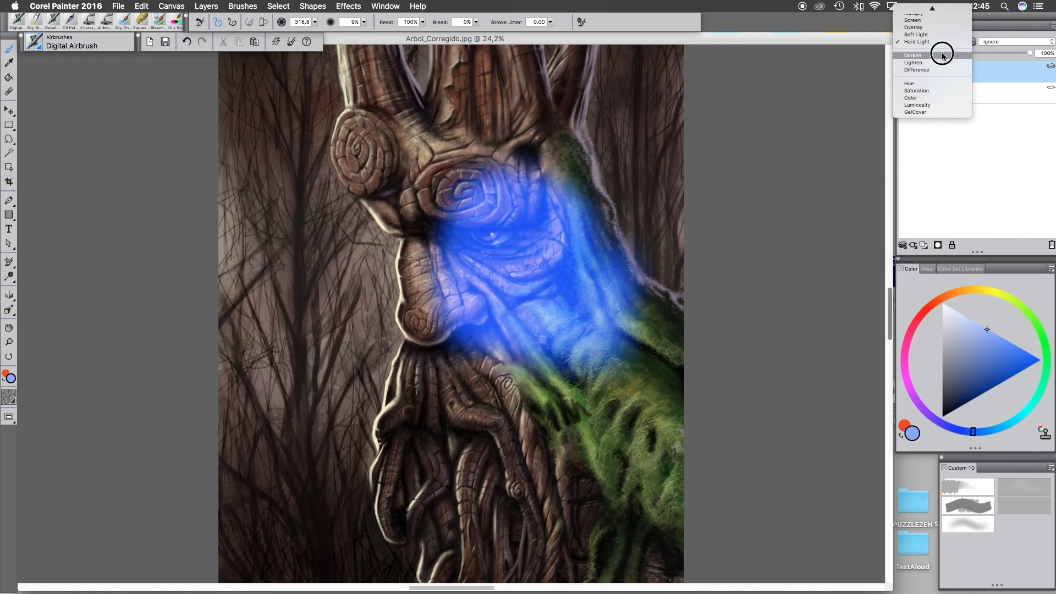
{"action": "left_click", "coordinate": [942, 55]}
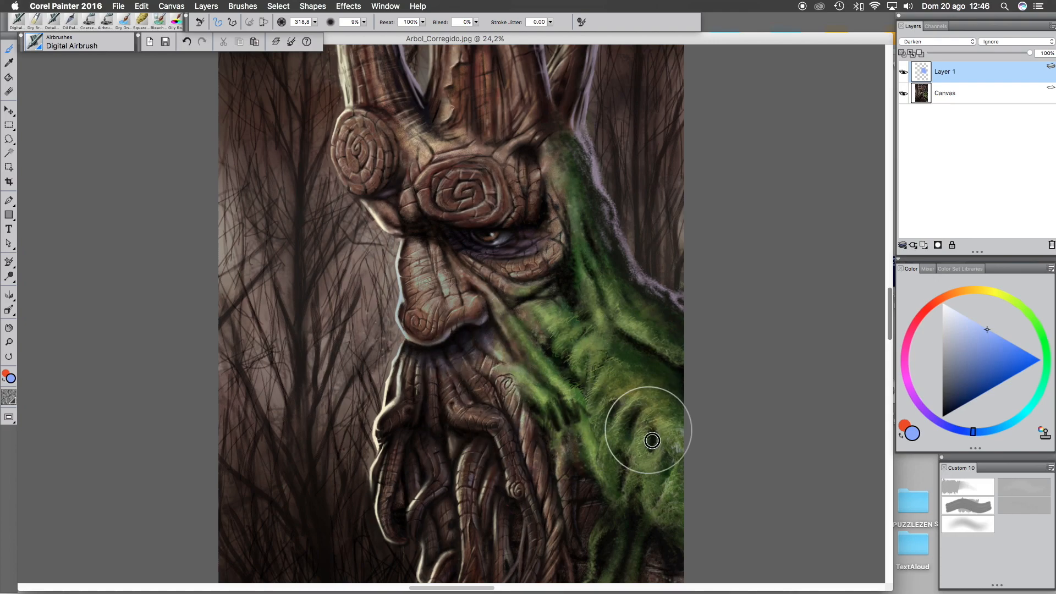
- Pick a saturated blue and airbrush strokes over the eye and face on the Darken layer
{"action": "left_click", "coordinate": [1041, 360]}
{"action": "mouse_move", "coordinate": [542, 245]}
{"action": "left_mouse_down"}
{"action": "mouse_move", "coordinate": [512, 310]}
{"action": "mouse_move", "coordinate": [508, 220]}
{"action": "mouse_move", "coordinate": [477, 283]}
{"action": "mouse_move", "coordinate": [509, 182]}
{"action": "mouse_move", "coordinate": [541, 208]}
{"action": "mouse_move", "coordinate": [475, 232]}
{"action": "mouse_move", "coordinate": [445, 224]}
{"action": "mouse_move", "coordinate": [485, 339]}
{"action": "mouse_move", "coordinate": [558, 367]}
{"action": "mouse_move", "coordinate": [598, 319]}
{"action": "mouse_move", "coordinate": [542, 291]}
{"action": "mouse_move", "coordinate": [564, 261]}
{"action": "left_mouse_up"}
{"action": "key", "text": "super+plus"}
{"action": "key", "text": "super+plus"}
{"action": "scroll", "coordinate": [452, 314], "scroll_direction": "up", "scroll_amount": 1}
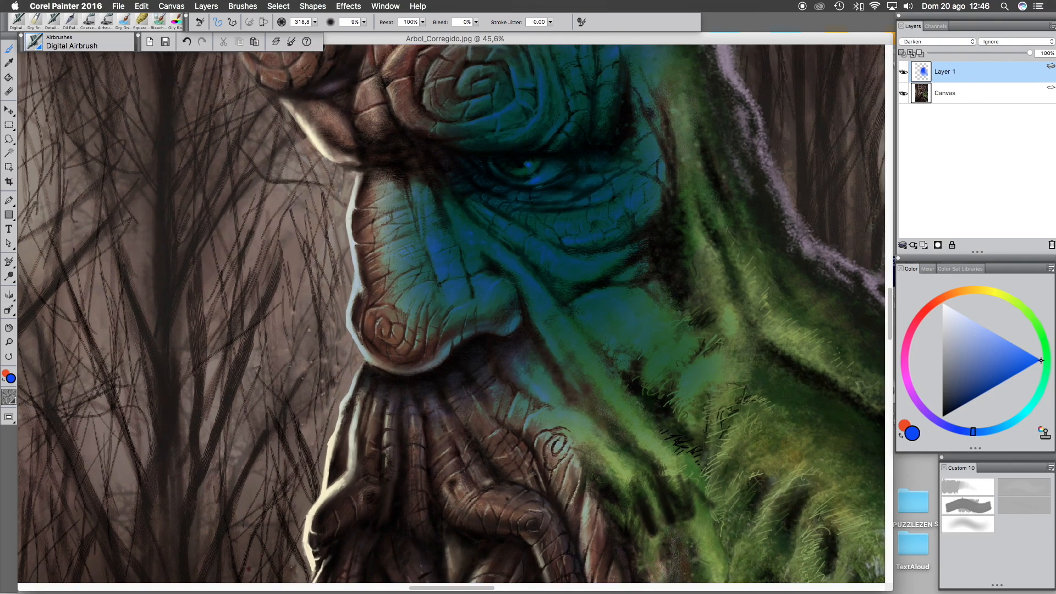
{"action": "mouse_move", "coordinate": [533, 161]}
{"action": "left_mouse_down"}
{"action": "mouse_move", "coordinate": [545, 142]}
{"action": "mouse_move", "coordinate": [552, 190]}
{"action": "mouse_move", "coordinate": [485, 148]}
{"action": "mouse_move", "coordinate": [474, 215]}
{"action": "mouse_move", "coordinate": [506, 275]}
{"action": "mouse_move", "coordinate": [621, 322]}
{"action": "mouse_move", "coordinate": [684, 216]}
{"action": "mouse_move", "coordinate": [607, 155]}
{"action": "mouse_move", "coordinate": [561, 221]}
{"action": "mouse_move", "coordinate": [682, 227]}
{"action": "mouse_move", "coordinate": [679, 235]}
{"action": "mouse_move", "coordinate": [595, 196]}
{"action": "mouse_move", "coordinate": [682, 281]}
{"action": "mouse_move", "coordinate": [593, 145]}
{"action": "mouse_move", "coordinate": [483, 206]}
{"action": "mouse_move", "coordinate": [533, 166]}
{"action": "mouse_move", "coordinate": [521, 188]}
{"action": "left_mouse_up"}
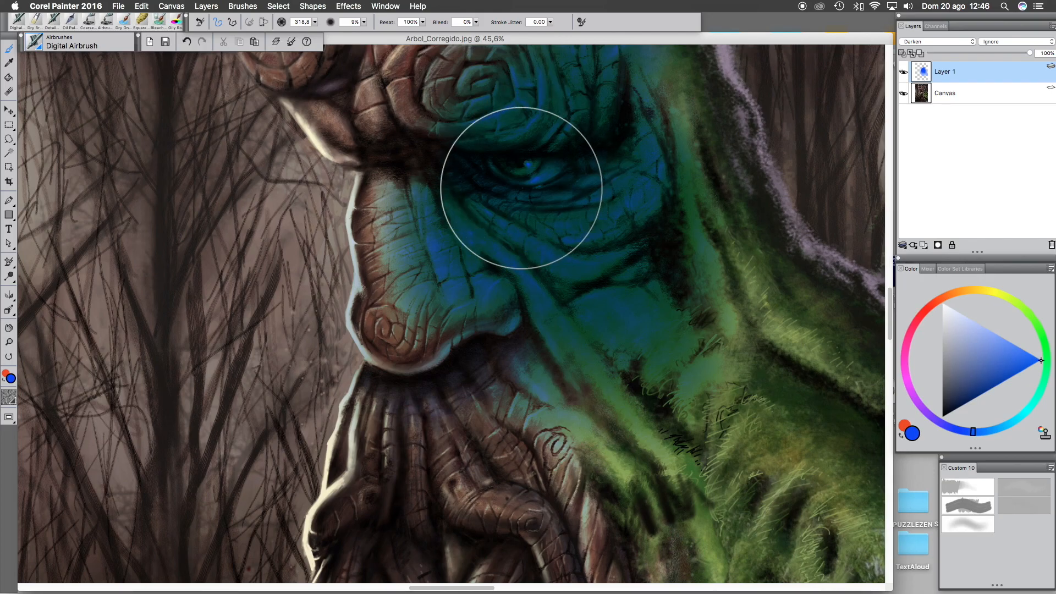
{"action": "key", "text": "super+minus"}
{"action": "mouse_move", "coordinate": [534, 337]}
{"action": "left_mouse_down"}
{"action": "mouse_move", "coordinate": [644, 196]}
{"action": "mouse_move", "coordinate": [504, 148]}
{"action": "mouse_move", "coordinate": [465, 226]}
{"action": "mouse_move", "coordinate": [469, 302]}
{"action": "mouse_move", "coordinate": [494, 344]}
{"action": "mouse_move", "coordinate": [594, 361]}
{"action": "mouse_move", "coordinate": [615, 209]}
{"action": "left_mouse_up"}
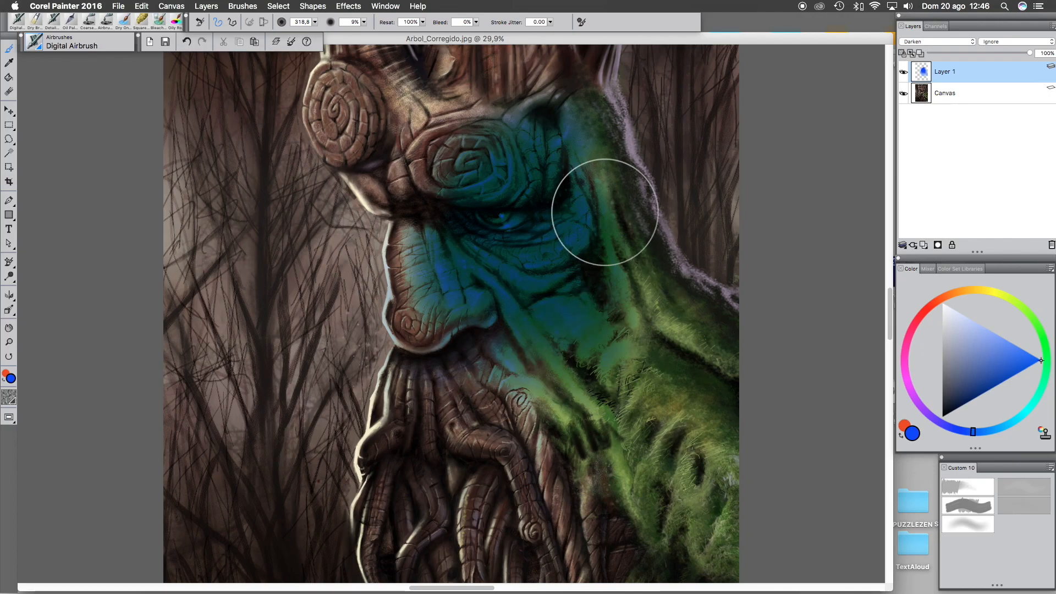
- Switch the layer's composite method to Lighten and add a blue stroke over the forehead
{"action": "left_click", "coordinate": [949, 42]}
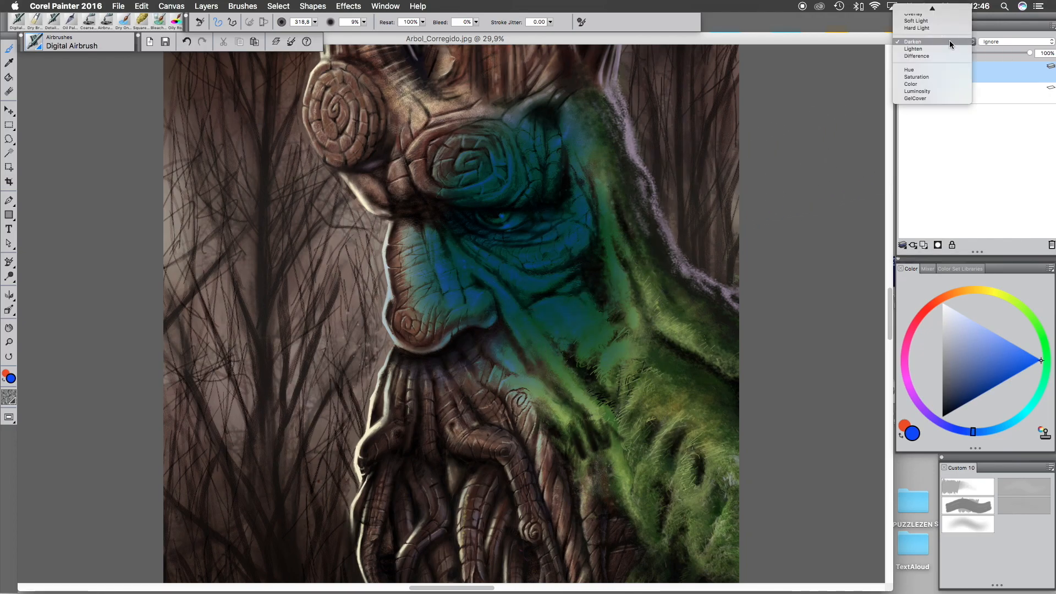
{"action": "left_click", "coordinate": [946, 49]}
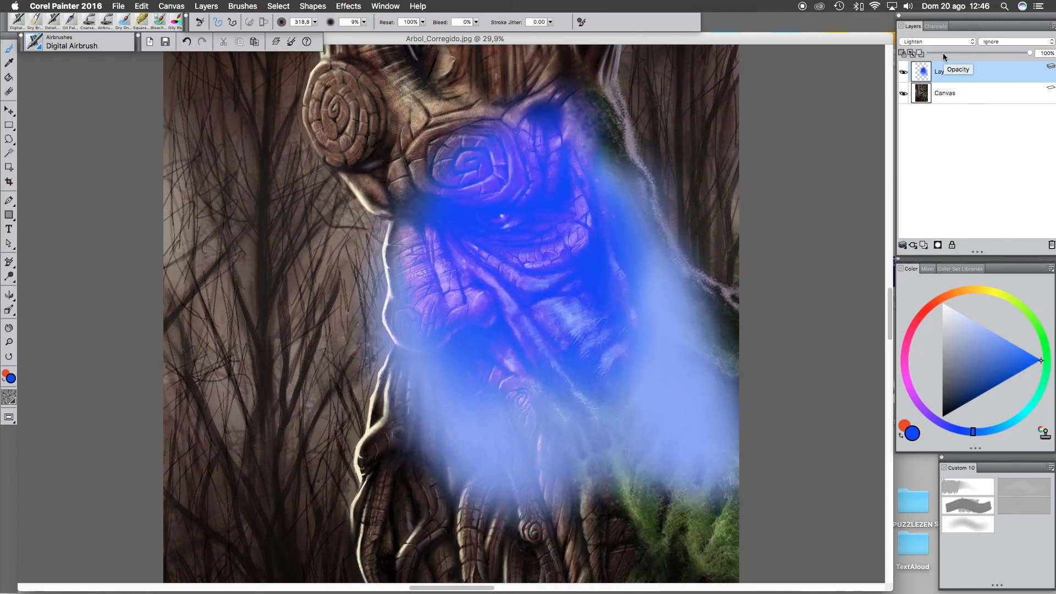
{"action": "mouse_move", "coordinate": [462, 223]}
{"action": "left_mouse_down"}
{"action": "mouse_move", "coordinate": [563, 213]}
{"action": "mouse_move", "coordinate": [535, 134]}
{"action": "mouse_move", "coordinate": [550, 97]}
{"action": "mouse_move", "coordinate": [438, 179]}
{"action": "mouse_move", "coordinate": [554, 93]}
{"action": "mouse_move", "coordinate": [413, 337]}
{"action": "mouse_move", "coordinate": [407, 227]}
{"action": "mouse_move", "coordinate": [363, 133]}
{"action": "mouse_move", "coordinate": [361, 217]}
{"action": "mouse_move", "coordinate": [376, 284]}
{"action": "mouse_move", "coordinate": [453, 208]}
{"action": "left_mouse_up"}
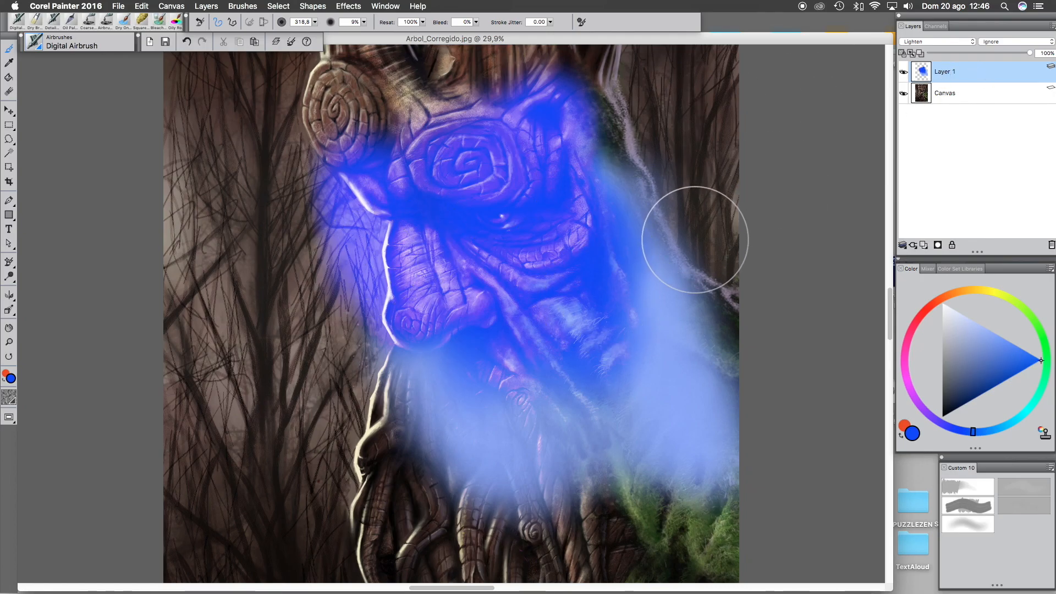
{"action": "left_click", "coordinate": [955, 44]}
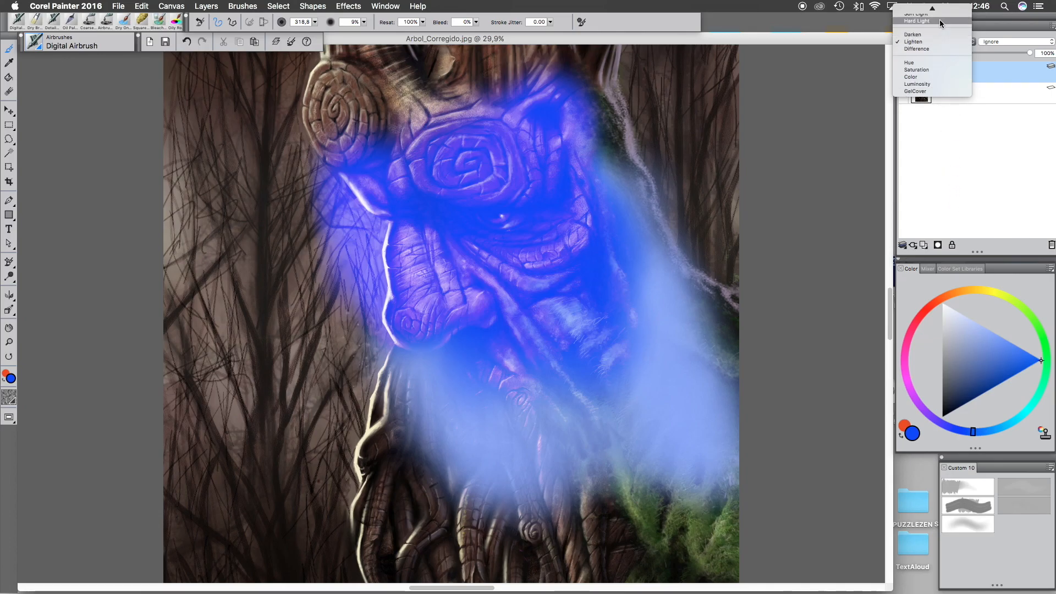
{"action": "mouse_move", "coordinate": [936, 10]}
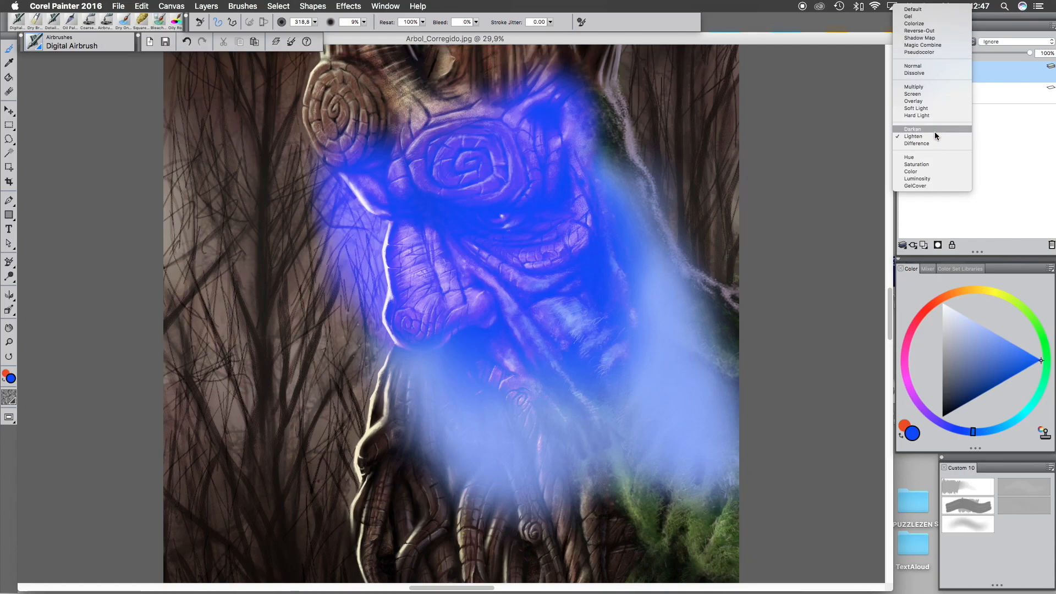
{"action": "left_click", "coordinate": [761, 271]}
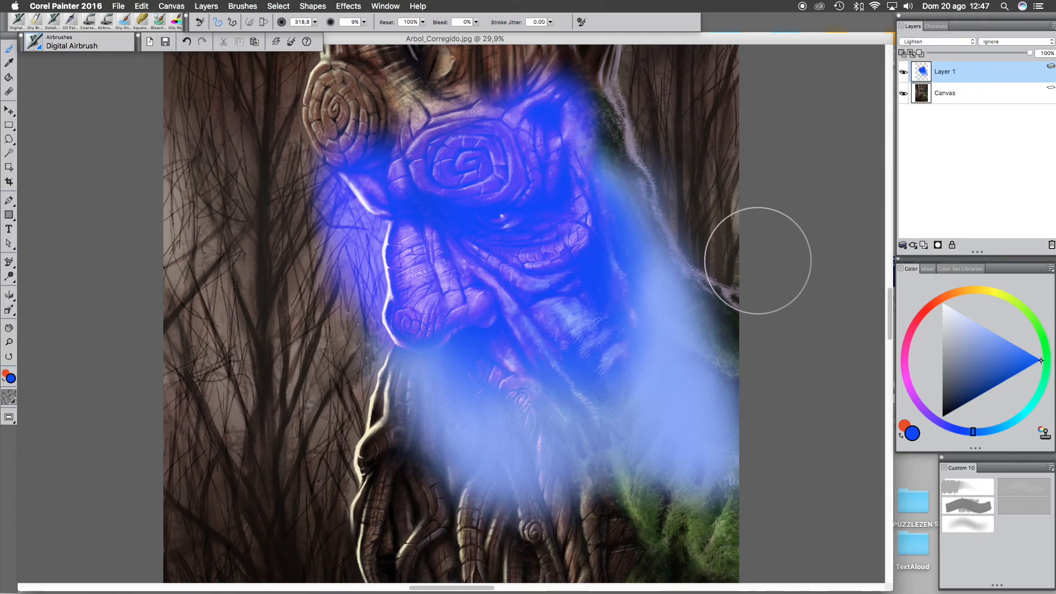
- Add a new layer with the Colorize composite method and airbrush a red patch over the eye
{"action": "left_click", "coordinate": [925, 245]}
{"action": "left_click", "coordinate": [933, 43]}
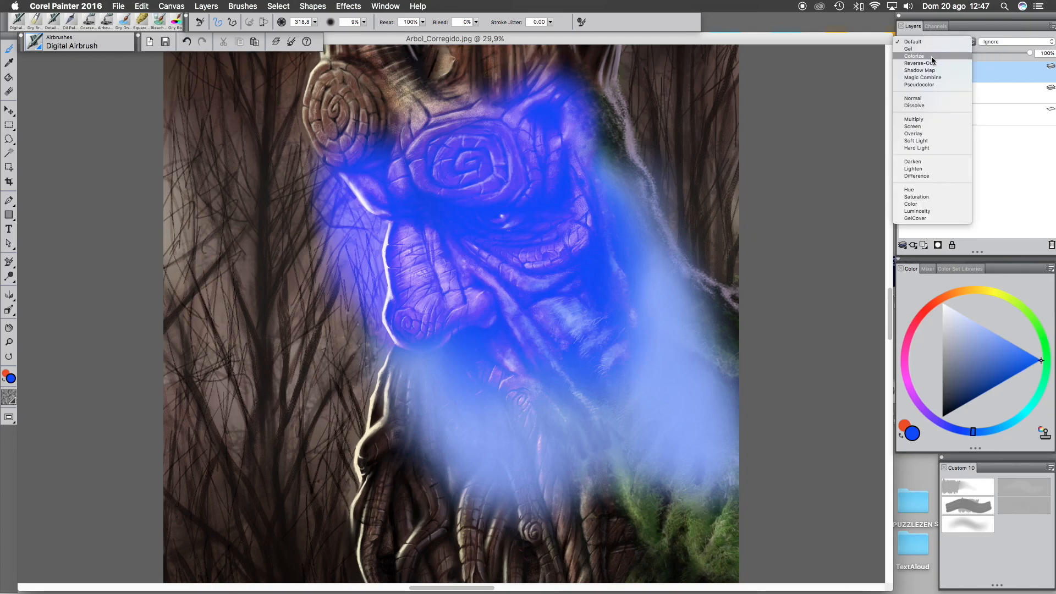
{"action": "left_click", "coordinate": [932, 56]}
{"action": "mouse_move", "coordinate": [510, 252]}
{"action": "left_mouse_down"}
{"action": "mouse_move", "coordinate": [507, 228]}
{"action": "mouse_move", "coordinate": [535, 216]}
{"action": "mouse_move", "coordinate": [529, 189]}
{"action": "left_mouse_up"}
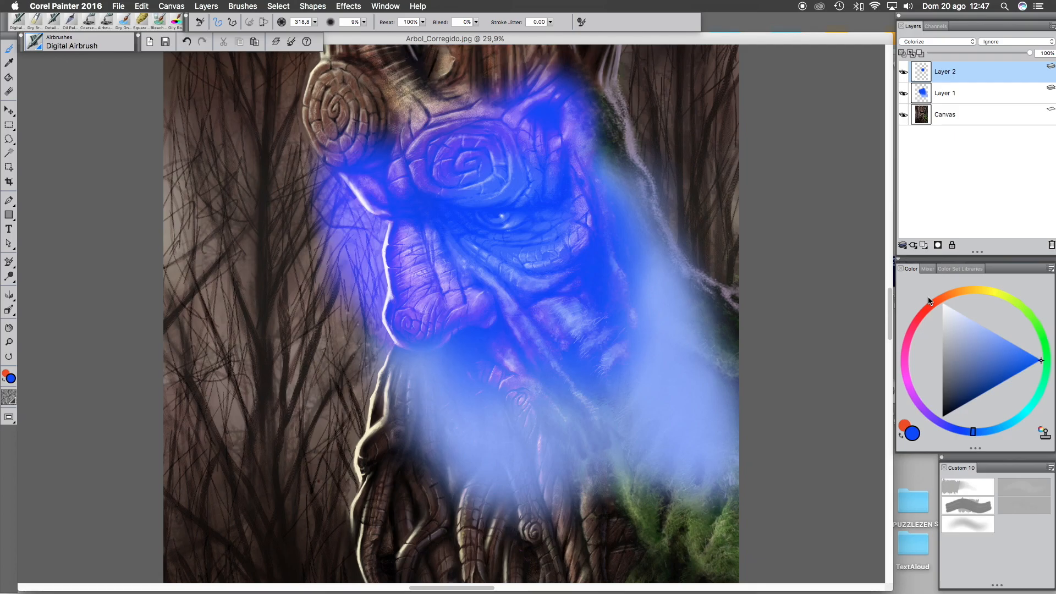
{"action": "left_click", "coordinate": [934, 303]}
{"action": "mouse_move", "coordinate": [500, 224]}
{"action": "left_mouse_down"}
{"action": "mouse_move", "coordinate": [533, 222]}
{"action": "mouse_move", "coordinate": [509, 229]}
{"action": "mouse_move", "coordinate": [511, 248]}
{"action": "mouse_move", "coordinate": [496, 231]}
{"action": "mouse_move", "coordinate": [487, 248]}
{"action": "mouse_move", "coordinate": [500, 226]}
{"action": "mouse_move", "coordinate": [487, 194]}
{"action": "mouse_move", "coordinate": [498, 189]}
{"action": "mouse_move", "coordinate": [518, 269]}
{"action": "mouse_move", "coordinate": [571, 248]}
{"action": "mouse_move", "coordinate": [515, 173]}
{"action": "mouse_move", "coordinate": [470, 208]}
{"action": "mouse_move", "coordinate": [478, 259]}
{"action": "mouse_move", "coordinate": [513, 279]}
{"action": "mouse_move", "coordinate": [565, 266]}
{"action": "left_mouse_up"}
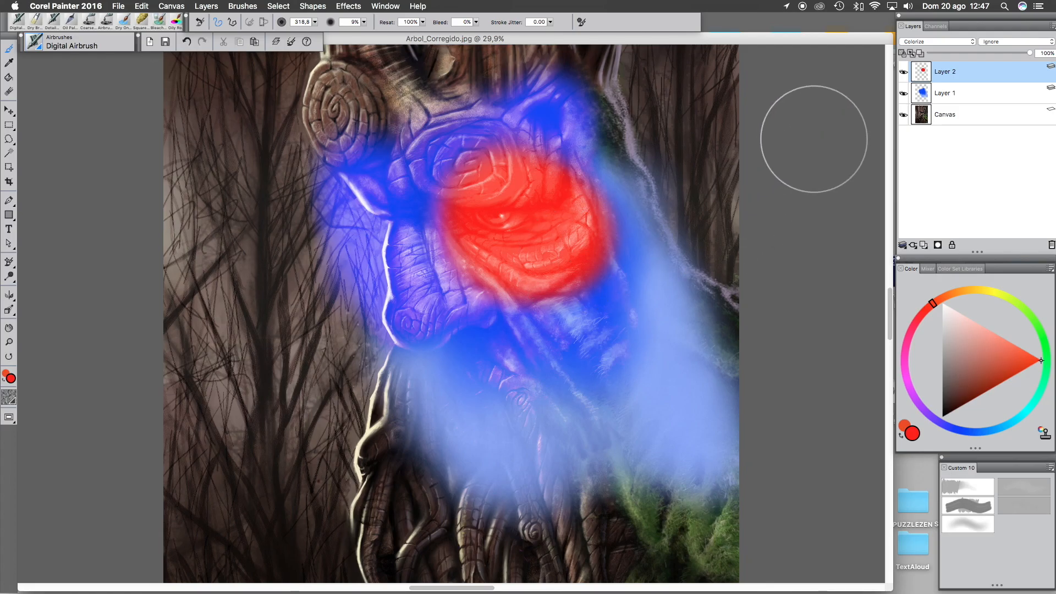
- Select both layers, collapse them into one, and set the result's composite method to Colorize
{"action": "left_click", "coordinate": [975, 93], "text": "shift"}
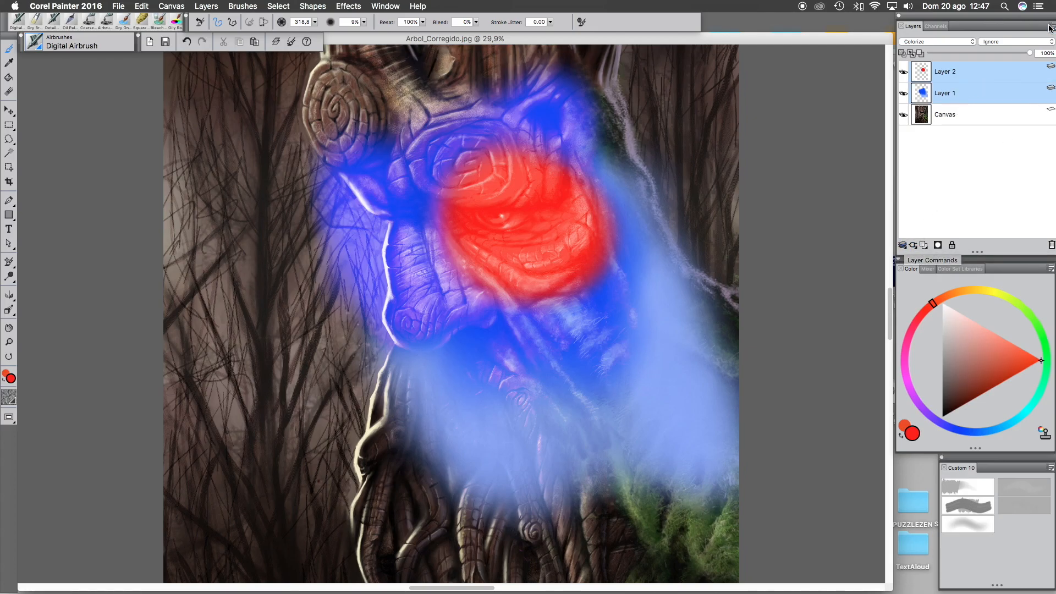
{"action": "left_click", "coordinate": [903, 245]}
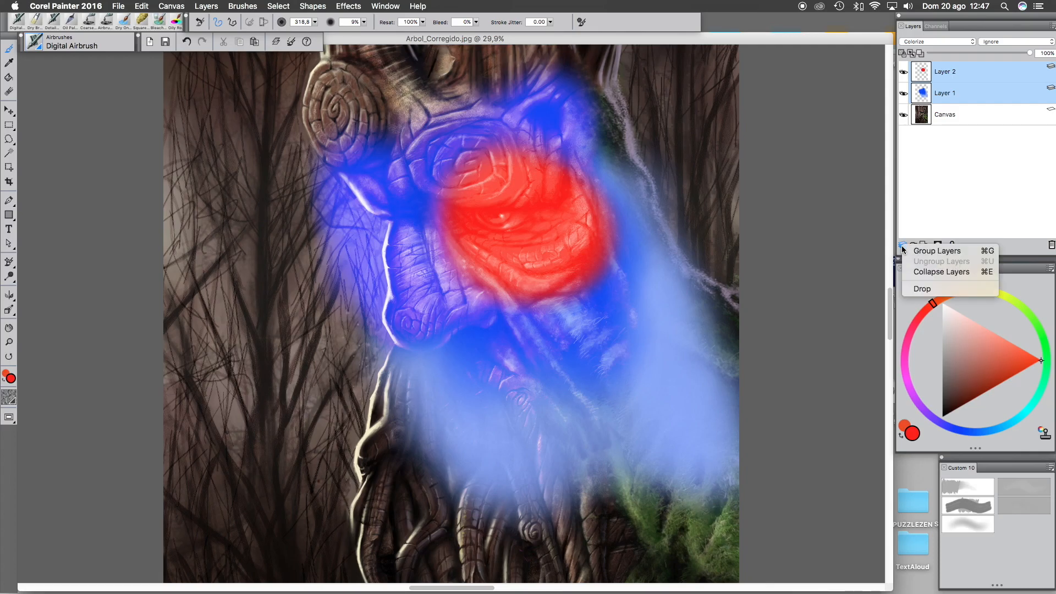
{"action": "left_click", "coordinate": [920, 272]}
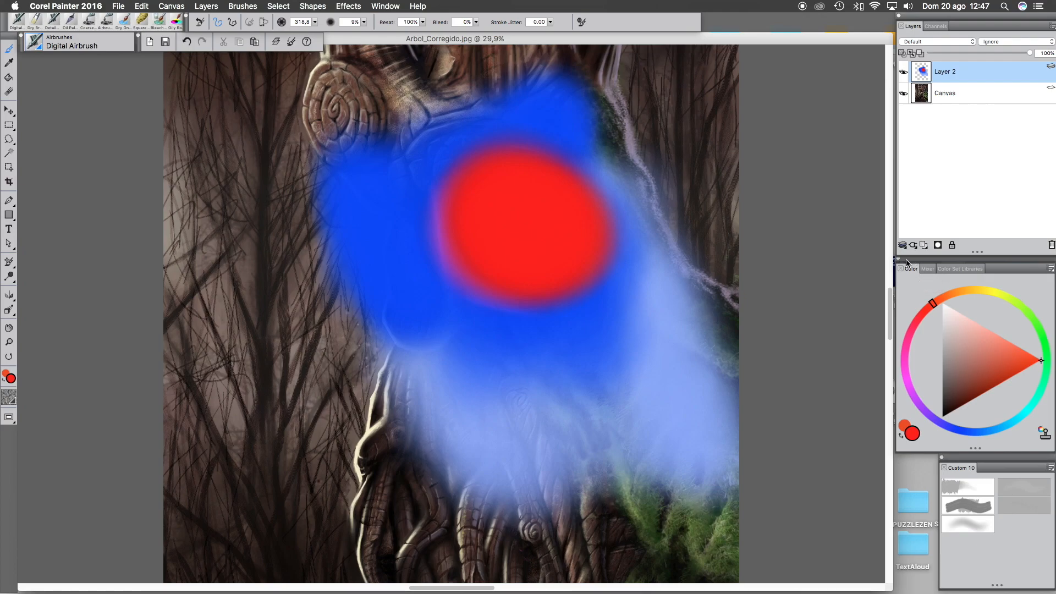
{"action": "left_click", "coordinate": [926, 41]}
{"action": "left_click", "coordinate": [927, 60]}
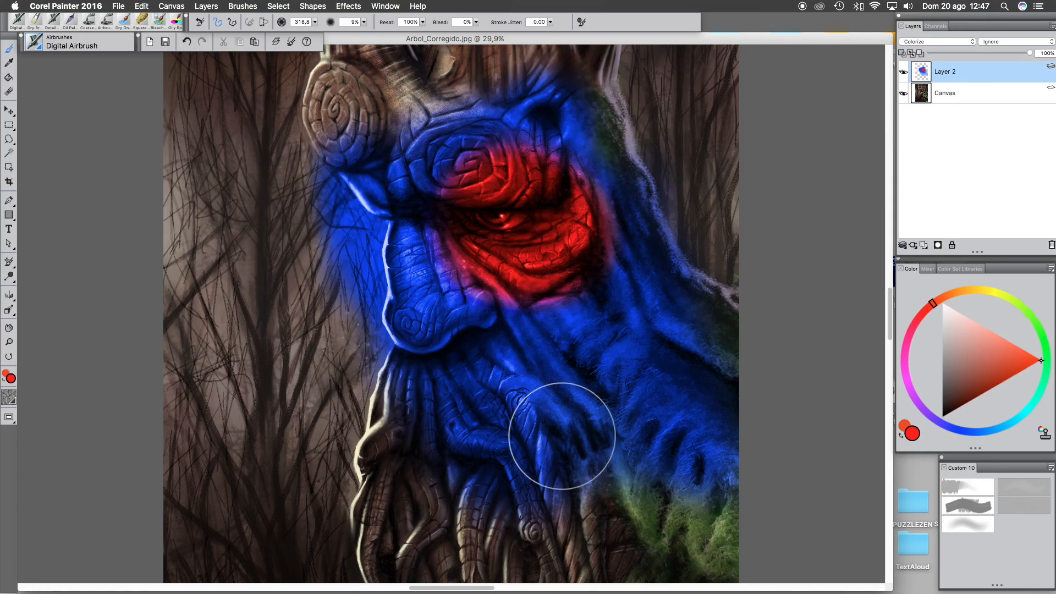
- Undo the composite change and the layer collapse
{"action": "key", "text": "super+z"}
{"action": "key", "text": "super+z"}
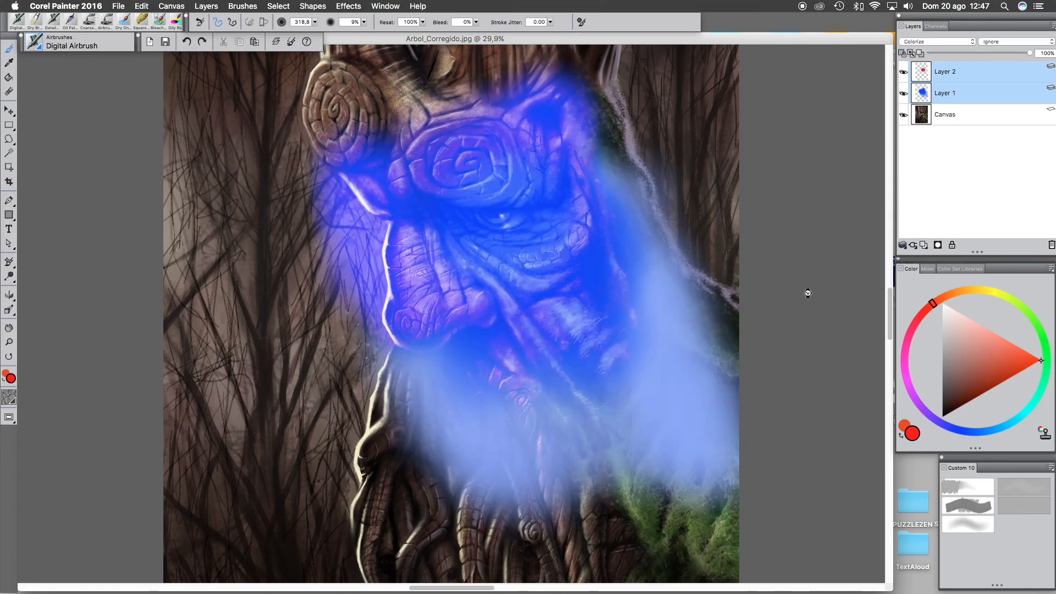
{"action": "key", "text": "super+y"}
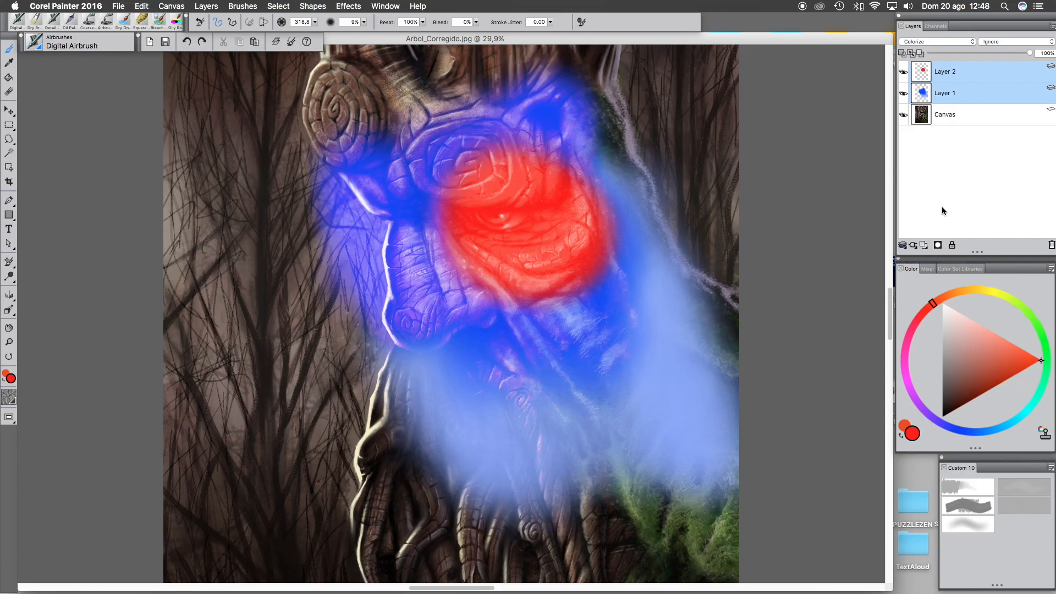
- Drop all layers onto the canvas
{"action": "left_click", "coordinate": [904, 245]}
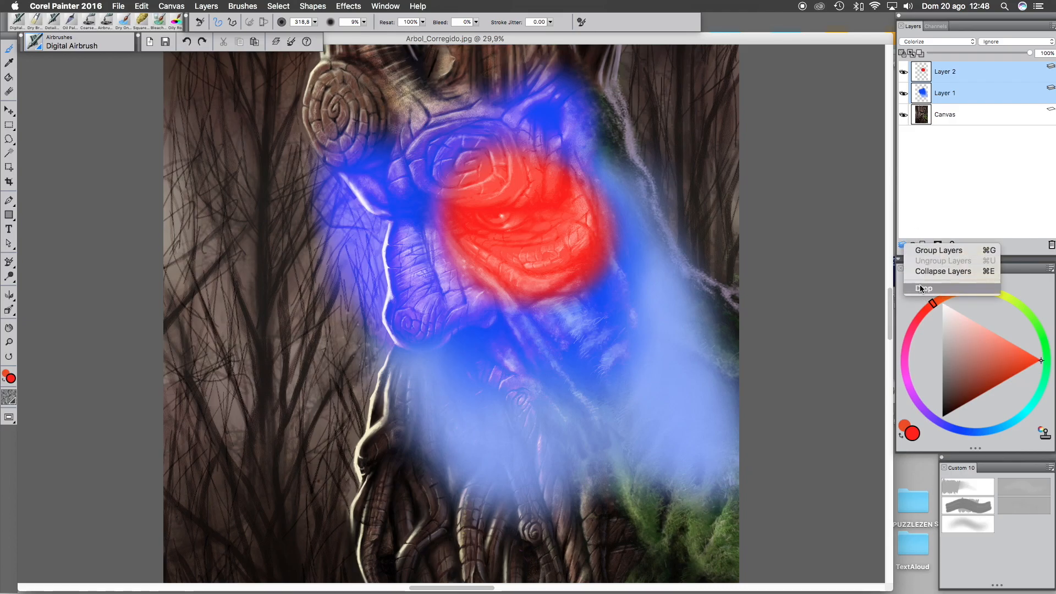
{"action": "left_click", "coordinate": [972, 177]}
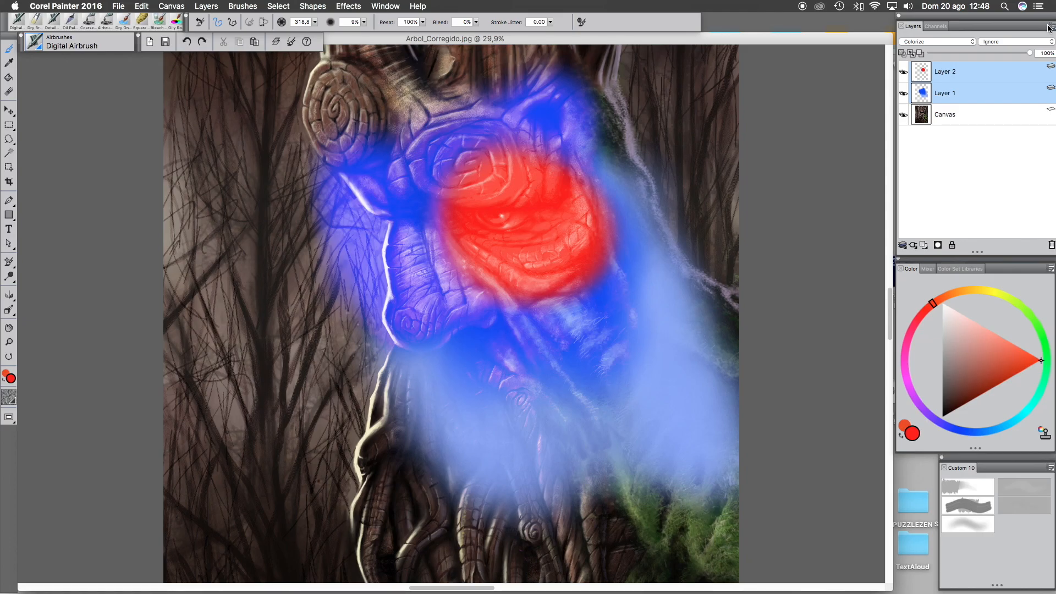
{"action": "left_click", "coordinate": [1051, 26]}
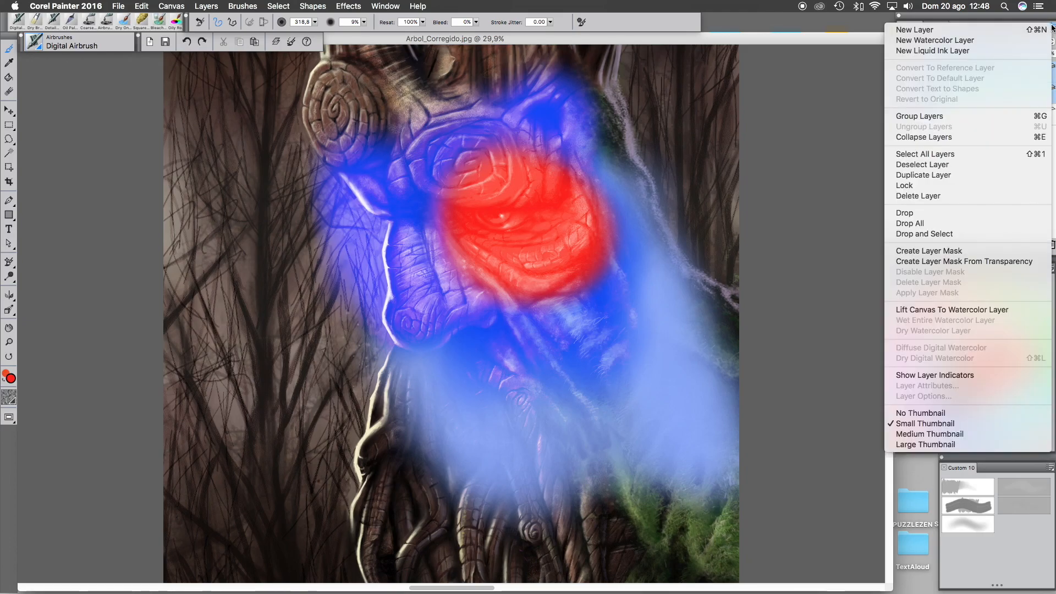
{"action": "left_click", "coordinate": [917, 226]}
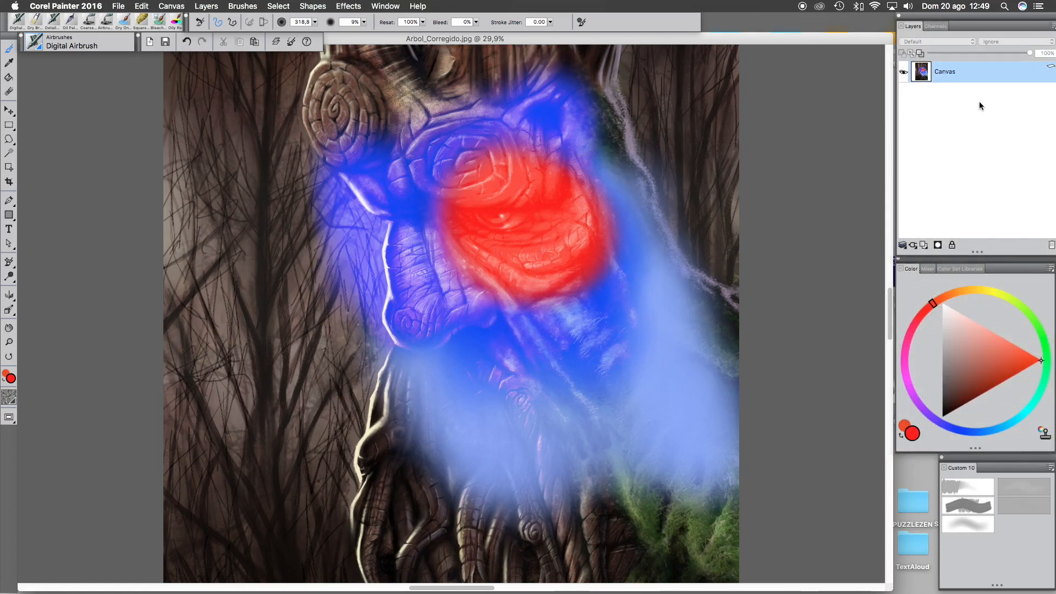
- Undo repeatedly to remove the drop, the second layer and the new strokes
{"action": "key", "text": "super+z"}
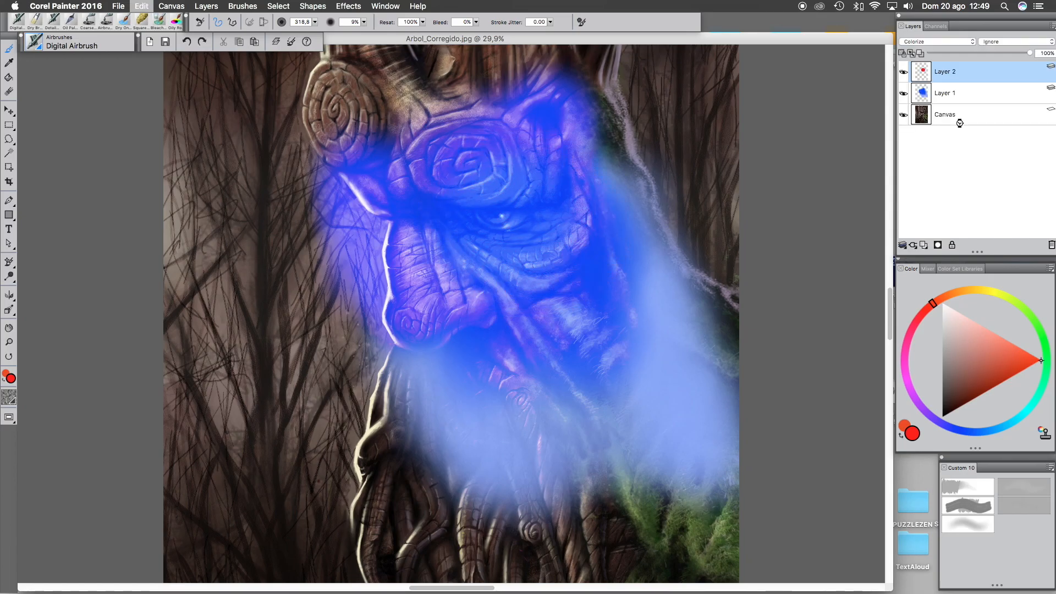
{"action": "key", "text": "super+z"}
{"action": "key", "text": "super+z"}
{"action": "key", "text": "super+z"}
{"action": "key", "text": "super+z"}
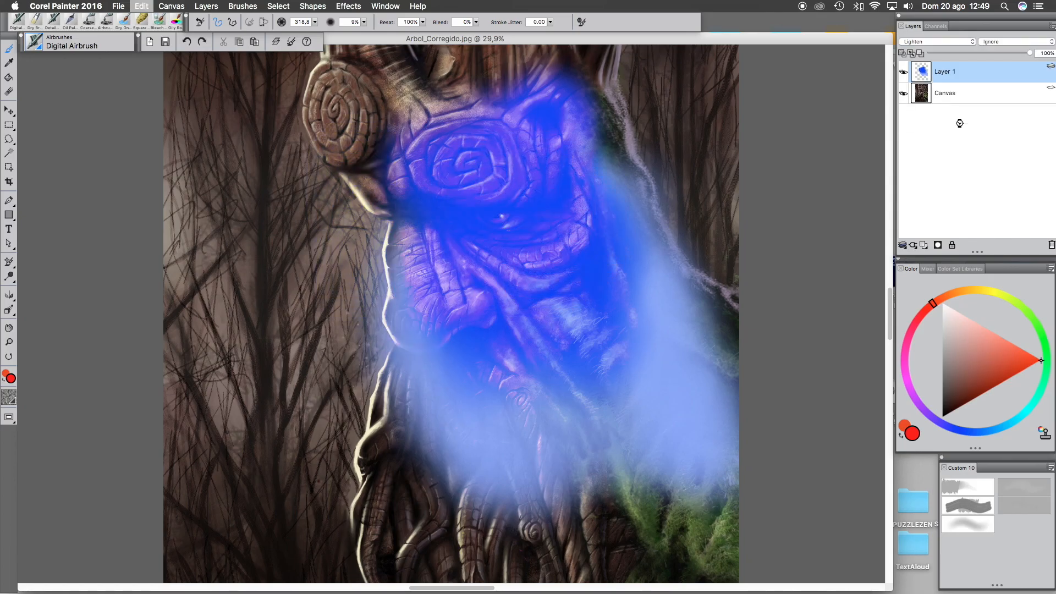
{"action": "key", "text": "super+z"}
{"action": "key", "text": "super+z"}
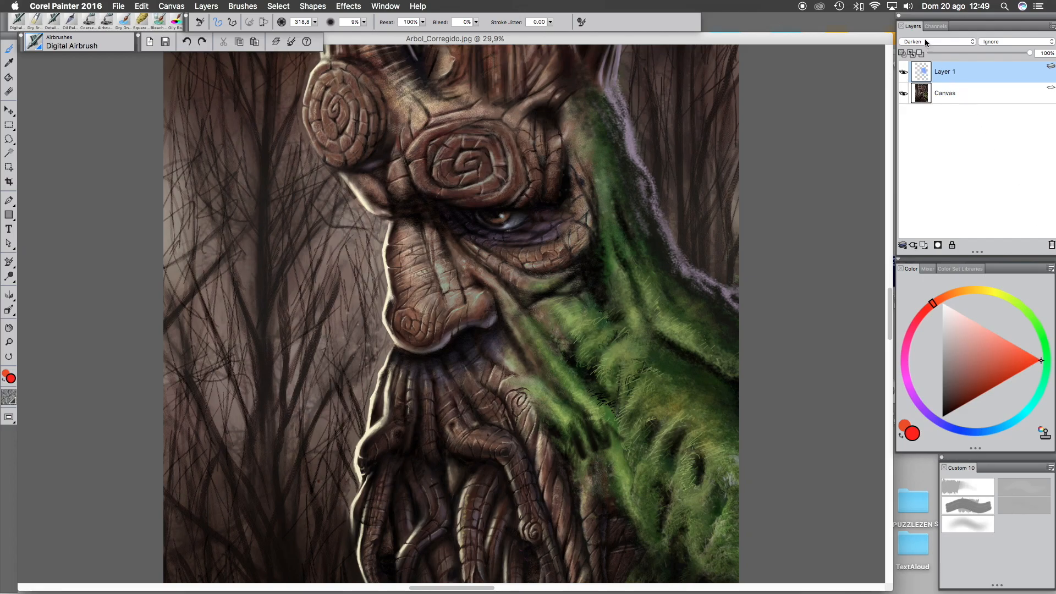
- Convert Layer 1 to a reference layer
{"action": "left_click", "coordinate": [1052, 26]}
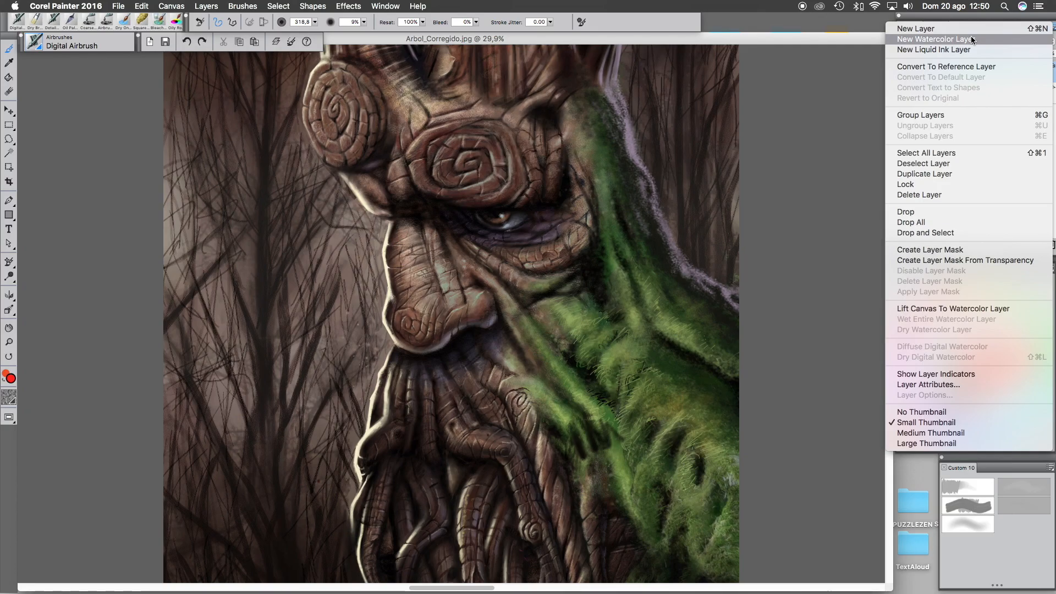
{"action": "left_click", "coordinate": [971, 66]}
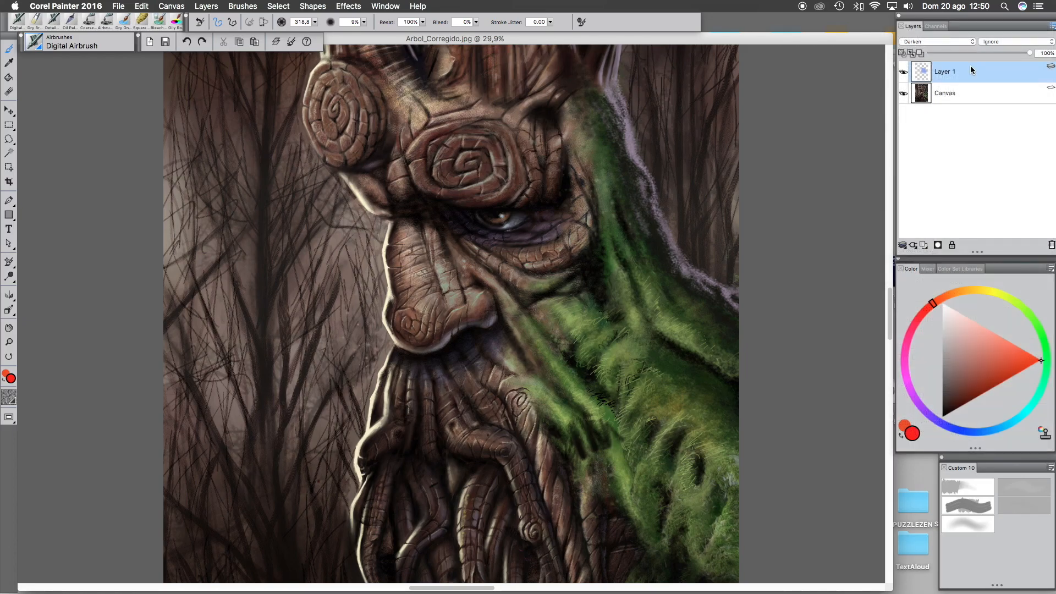
{"action": "right_click", "coordinate": [964, 71]}
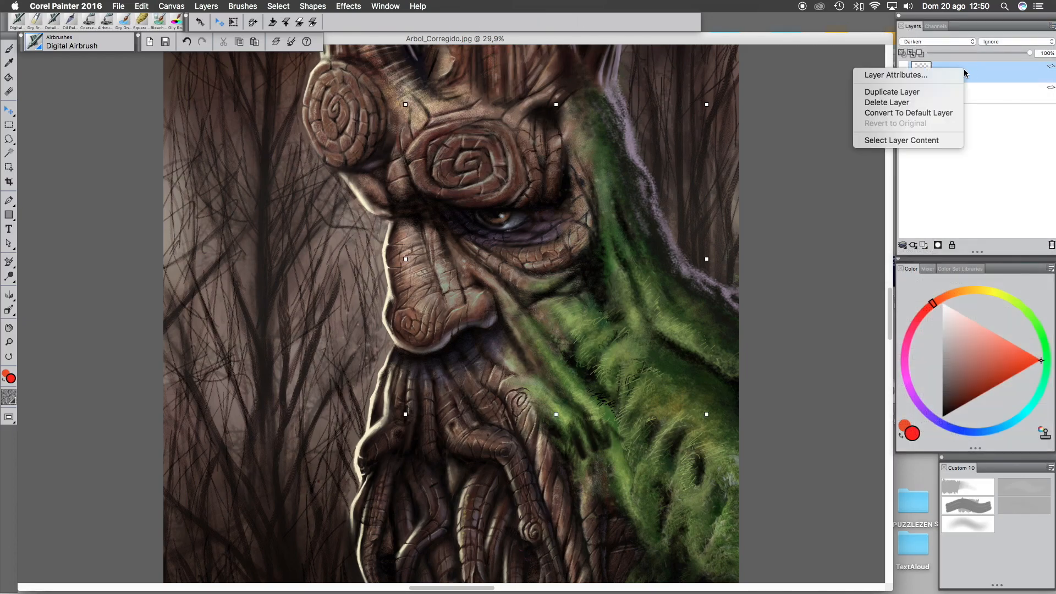
- Turn on the layer indicators and open Layer 1's attributes dialog, accepting it
{"action": "left_click", "coordinate": [1051, 26]}
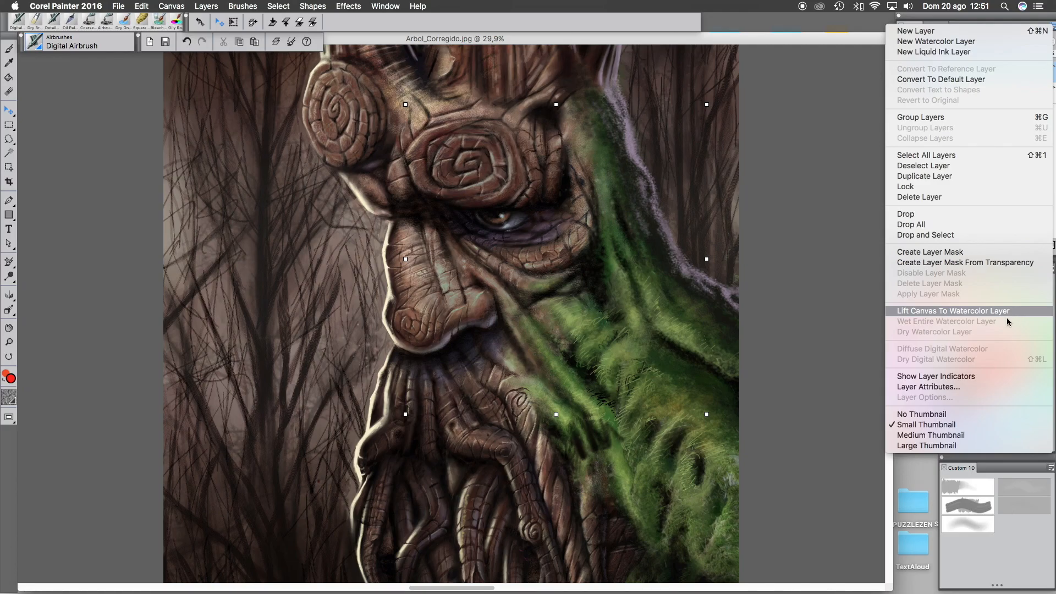
{"action": "left_click", "coordinate": [960, 374]}
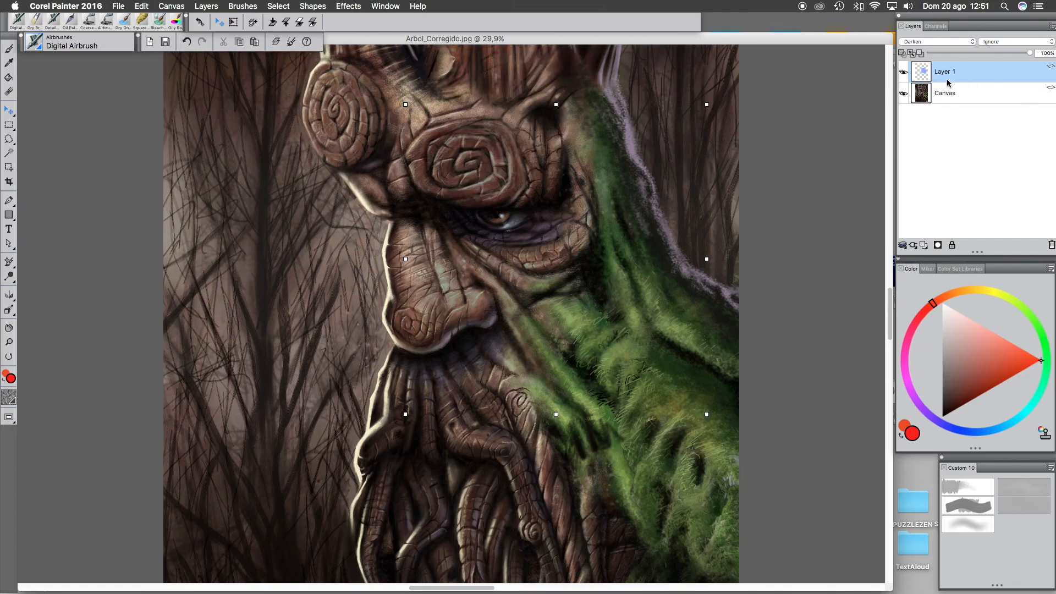
{"action": "left_click", "coordinate": [1051, 26]}
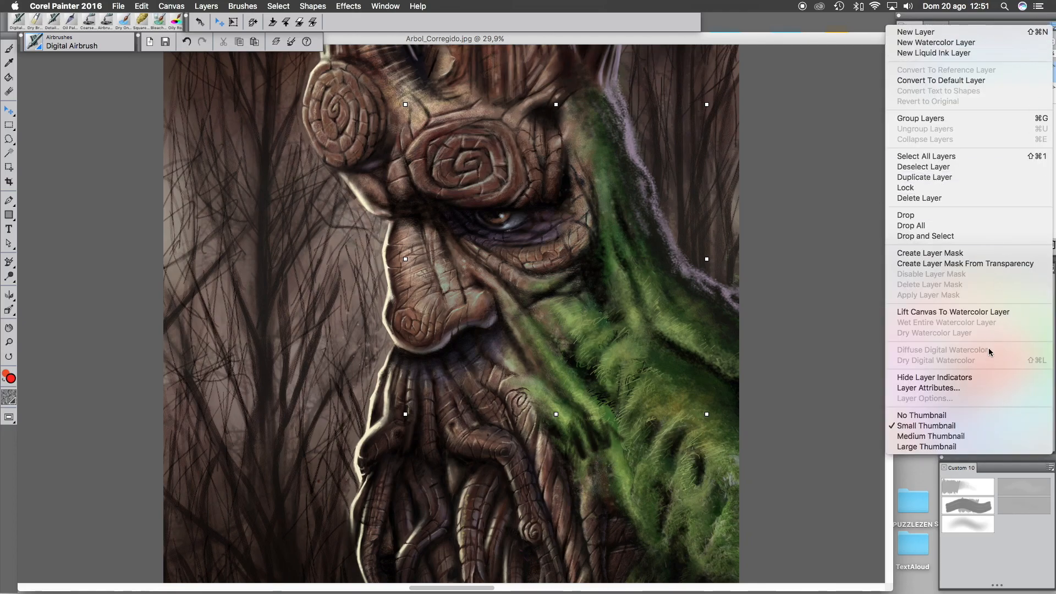
{"action": "left_click", "coordinate": [929, 390]}
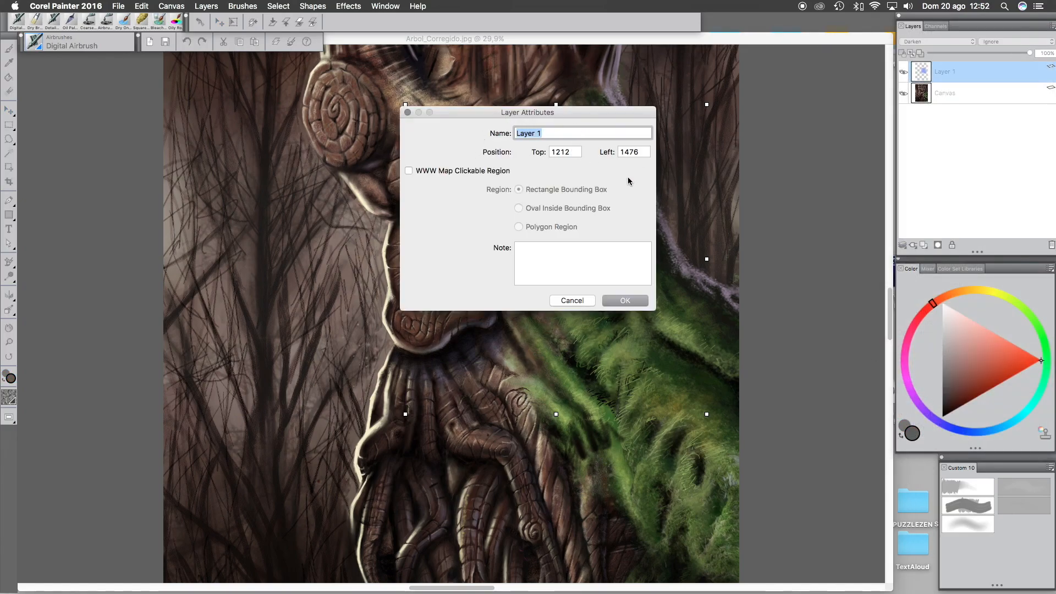
{"action": "left_click", "coordinate": [621, 300]}
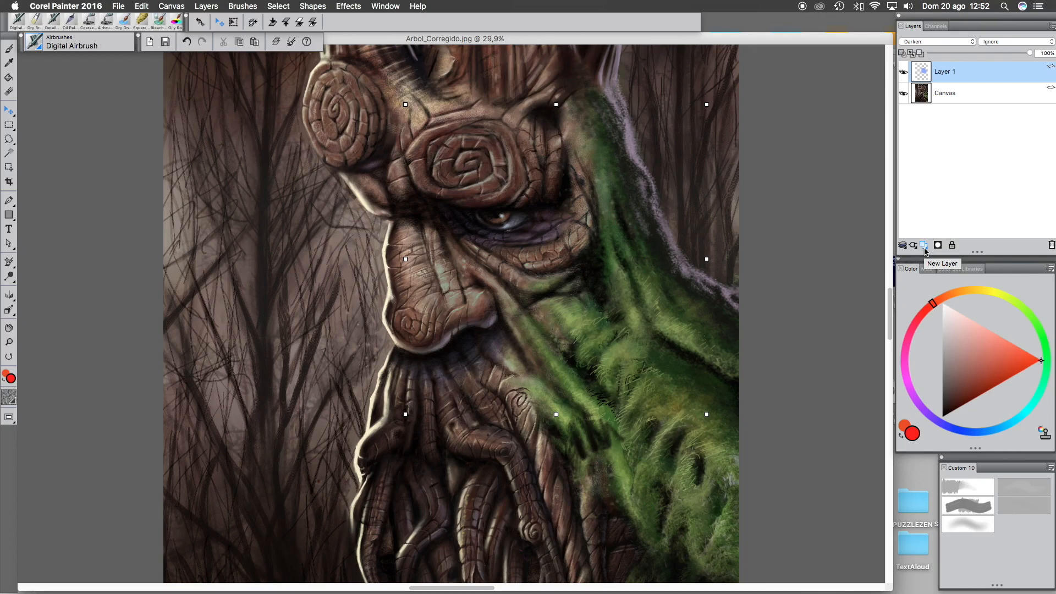
- Cycle the layer thumbnail size through no thumbnail, medium and back to small
{"action": "left_click", "coordinate": [1052, 26]}
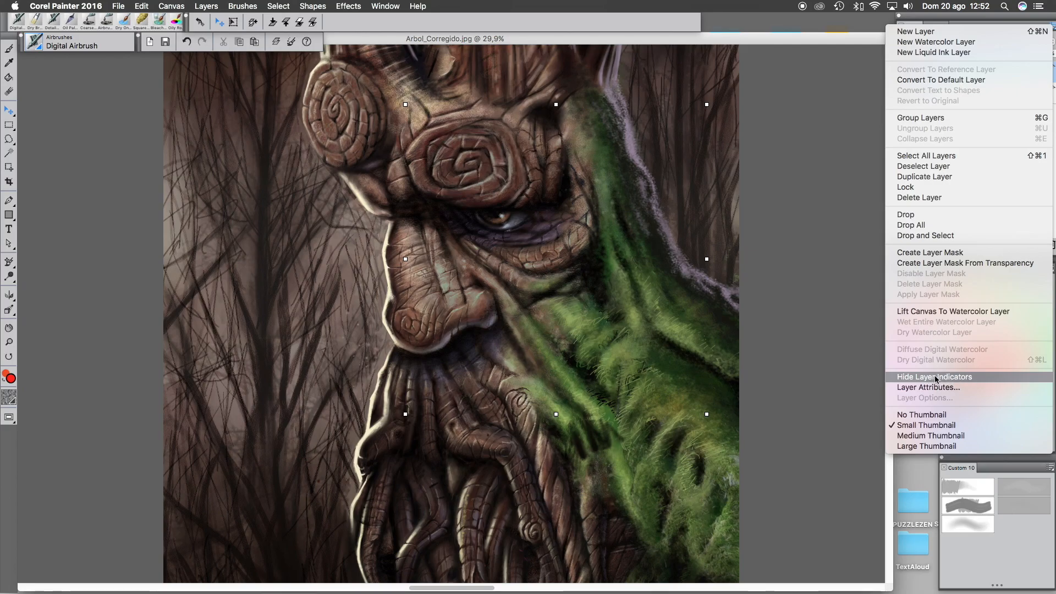
{"action": "left_click", "coordinate": [938, 416]}
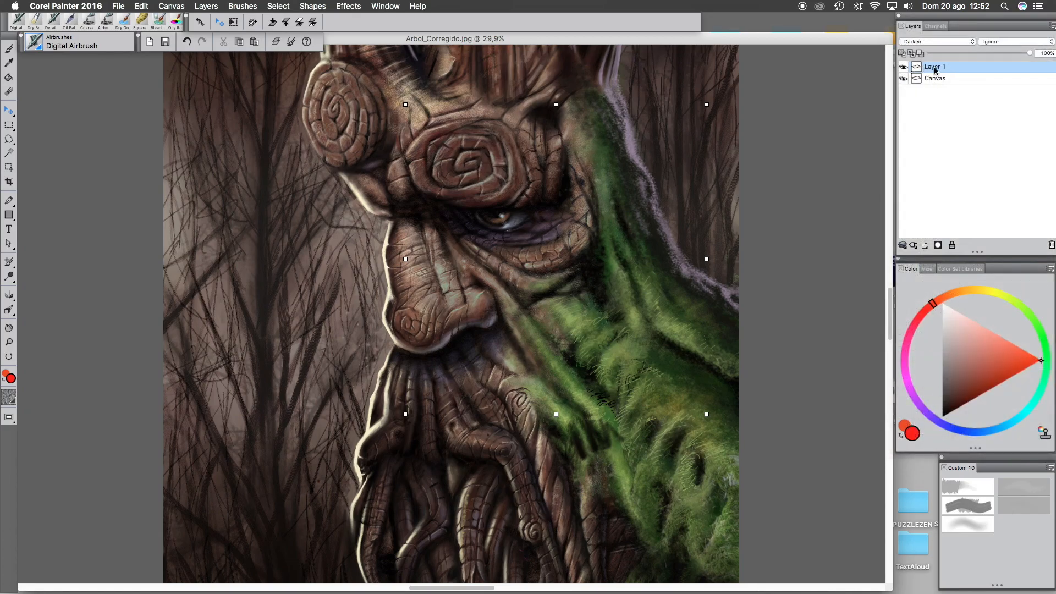
{"action": "left_click", "coordinate": [1052, 26]}
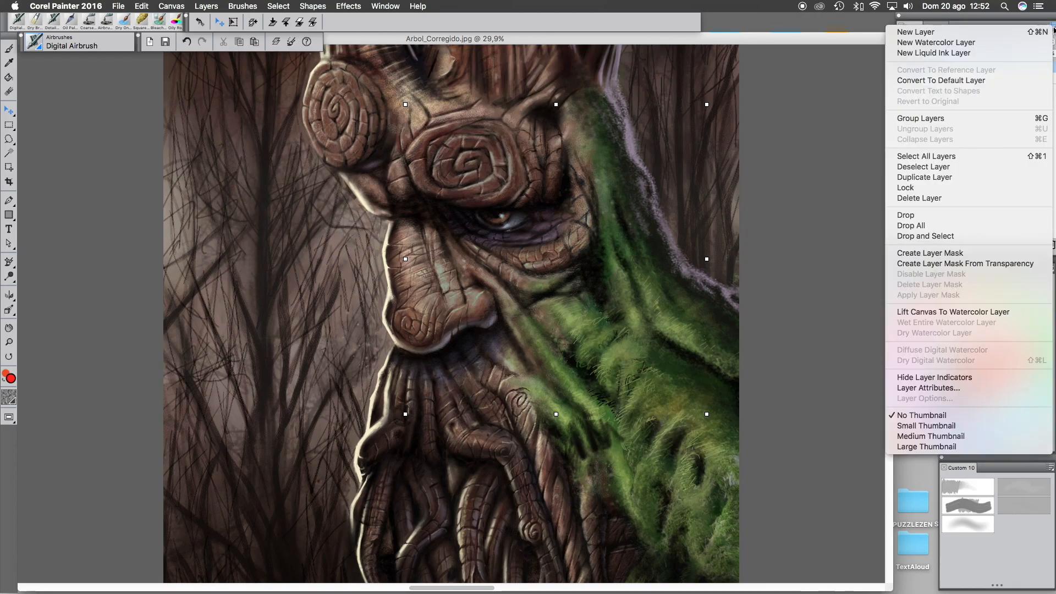
{"action": "left_click", "coordinate": [947, 439]}
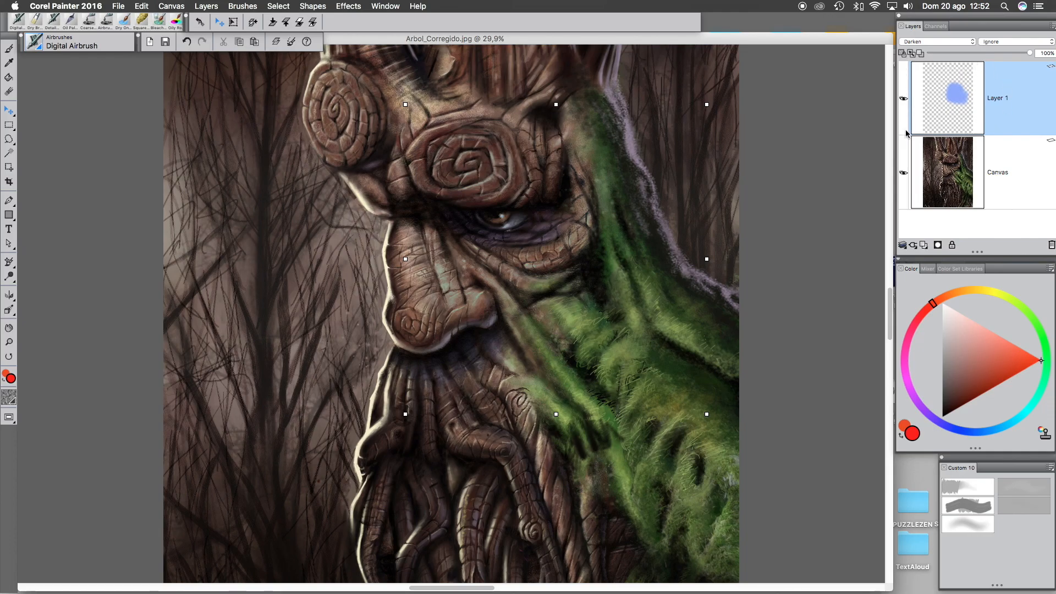
{"action": "left_click", "coordinate": [1051, 26]}
{"action": "left_click", "coordinate": [929, 424]}
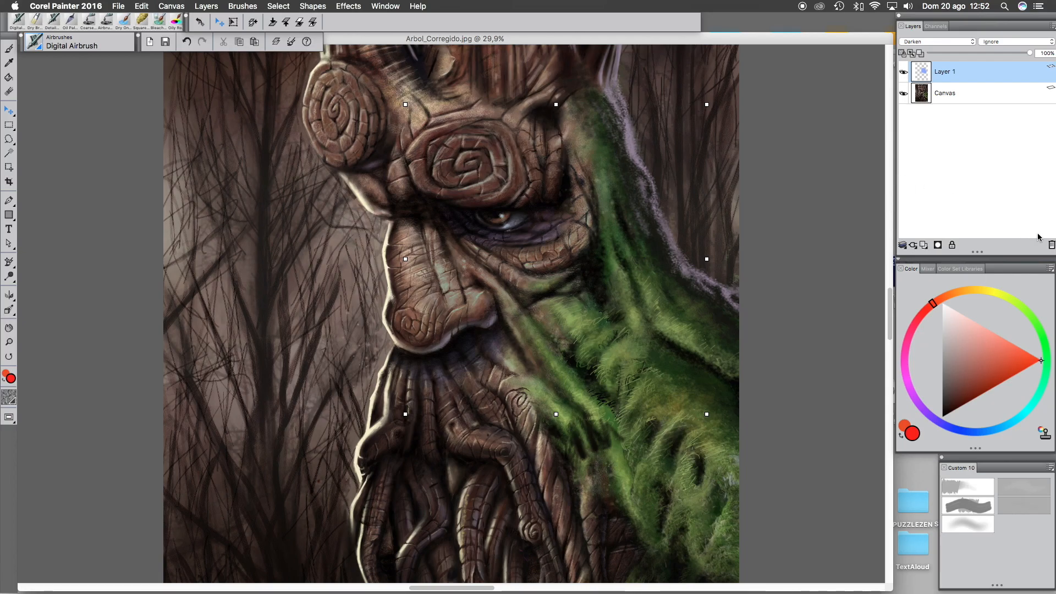
- Delete Layer 1
{"action": "left_click", "coordinate": [1052, 245]}
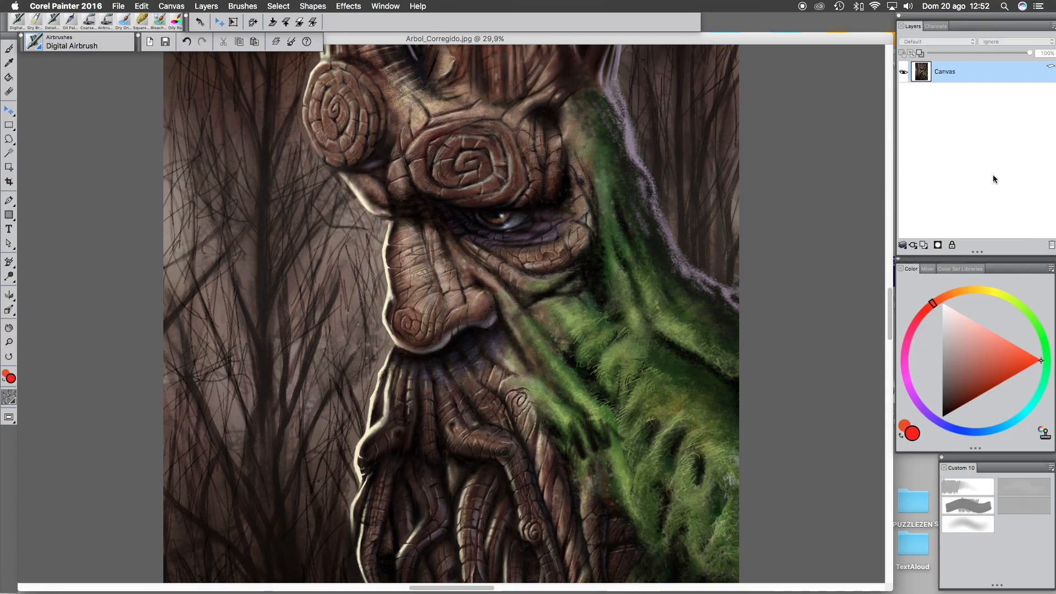